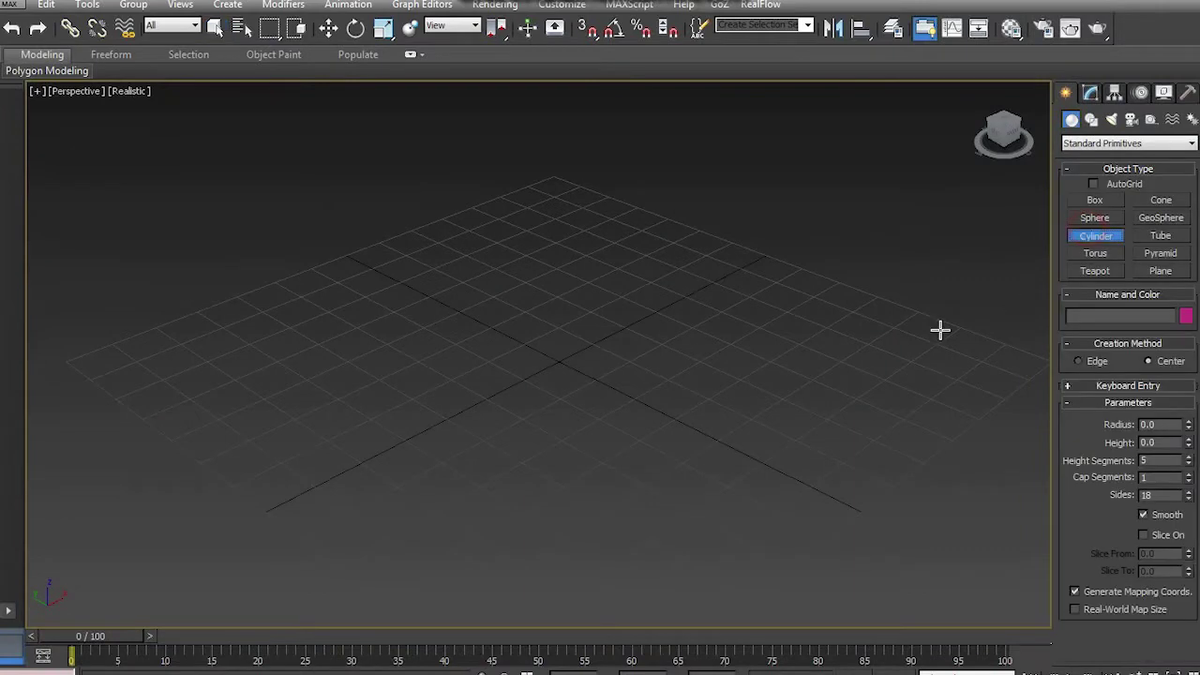
Create a cylinder near the grid's centre with a radius of about 24.5 and a height of about 15.5.
left_click_drag(554, 363, 574, 432)
left_click(577, 345)
middle_click_drag(684, 273, 692, 343)
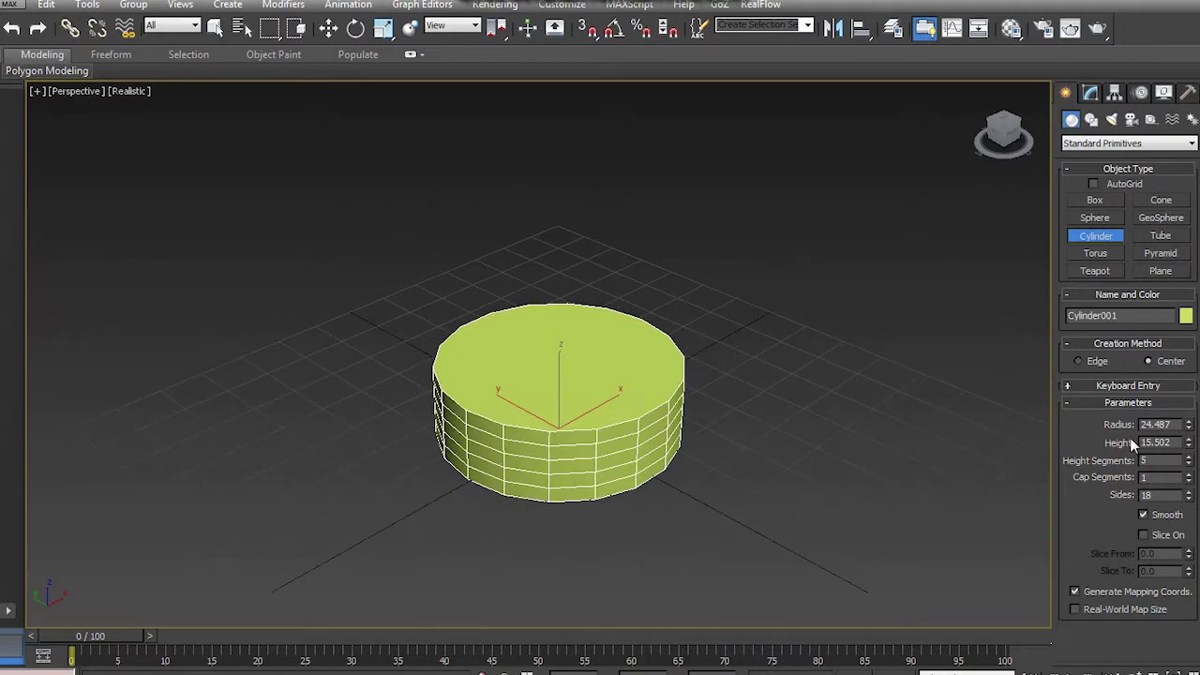
Try fewer sides on the cylinder while viewing its cap, then set the number of sides to 10.
left_click_drag(1189, 499, 1175, 570)
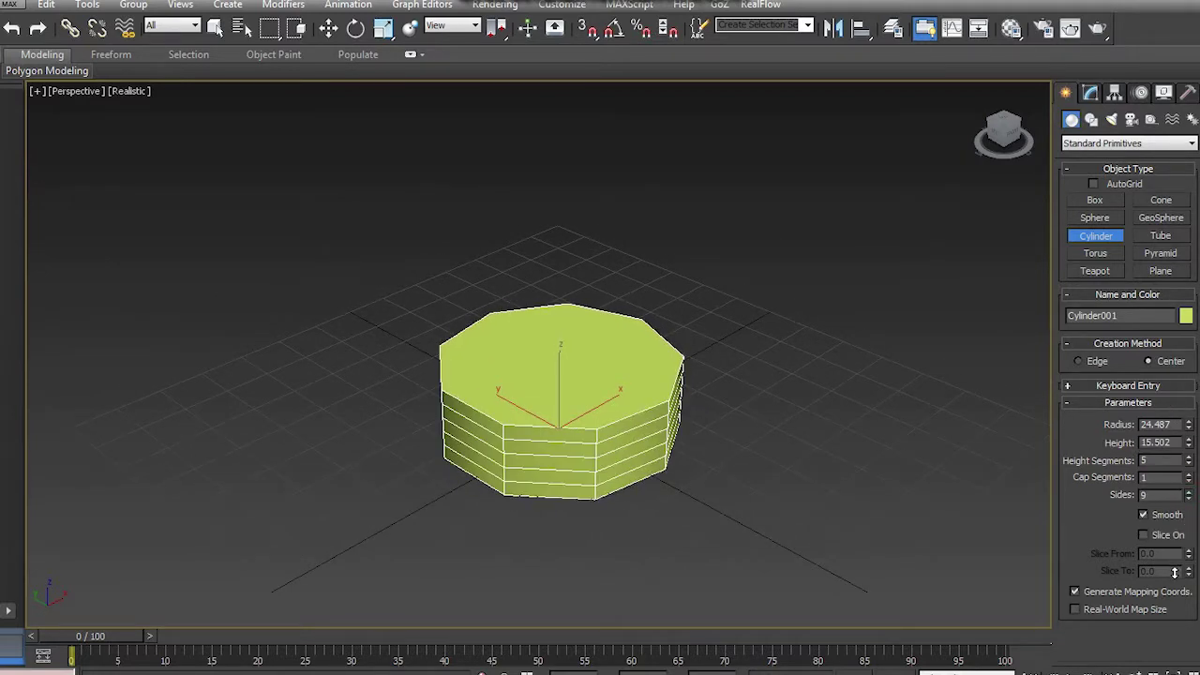
middle_click_drag(685, 411, 694, 420)
middle_click_drag(707, 377, 656, 480, "alt")
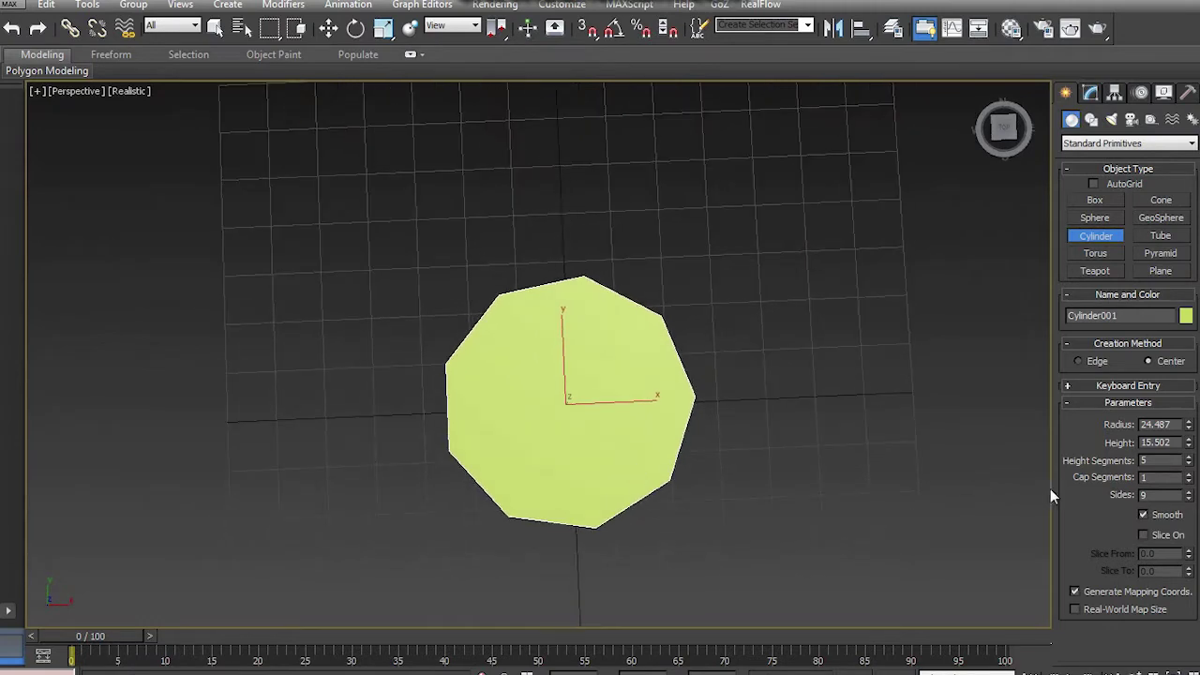
left_click(1187, 492)
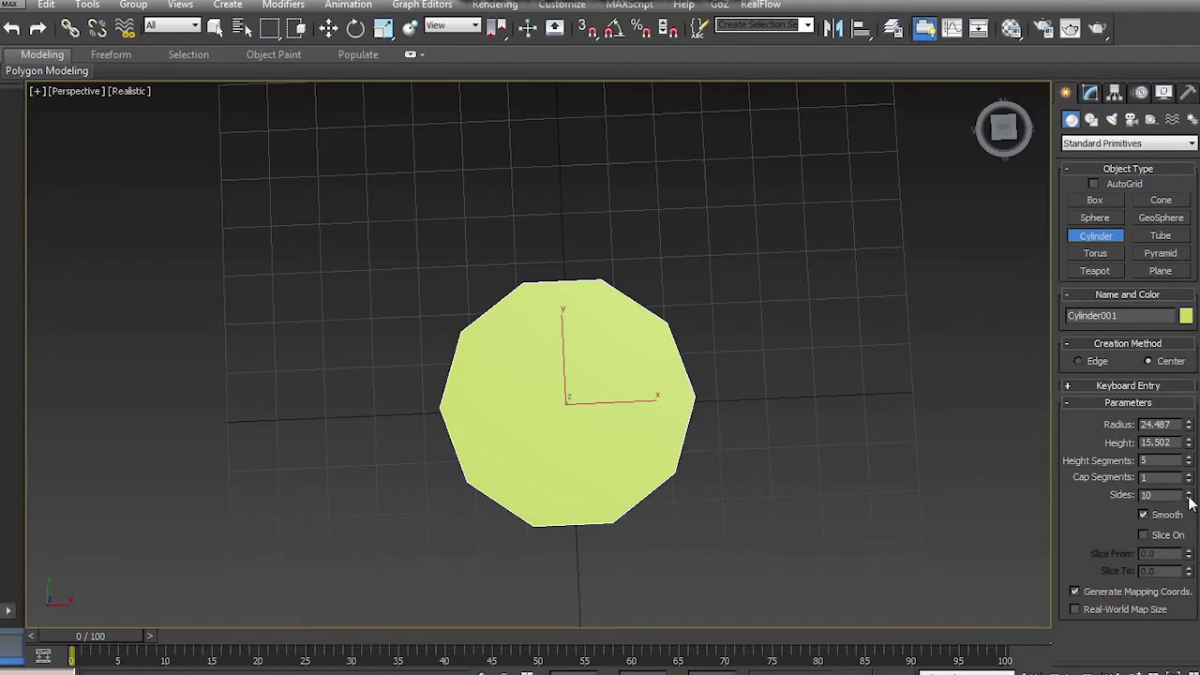
left_click(1189, 498)
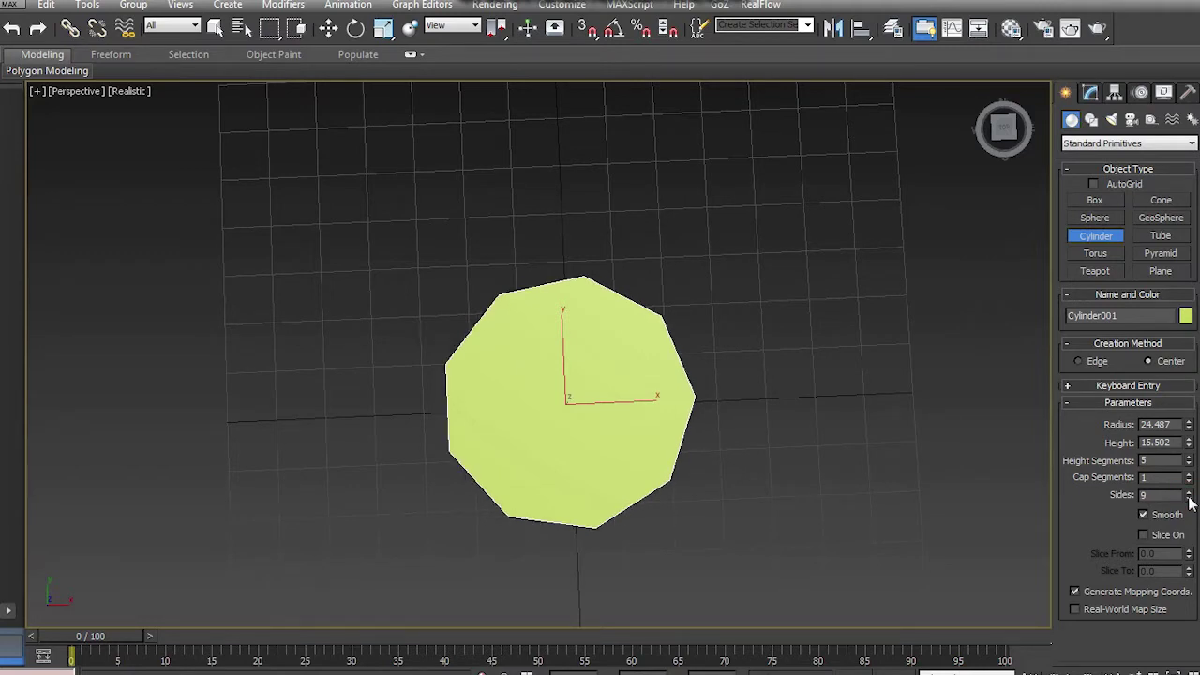
left_click(1189, 497)
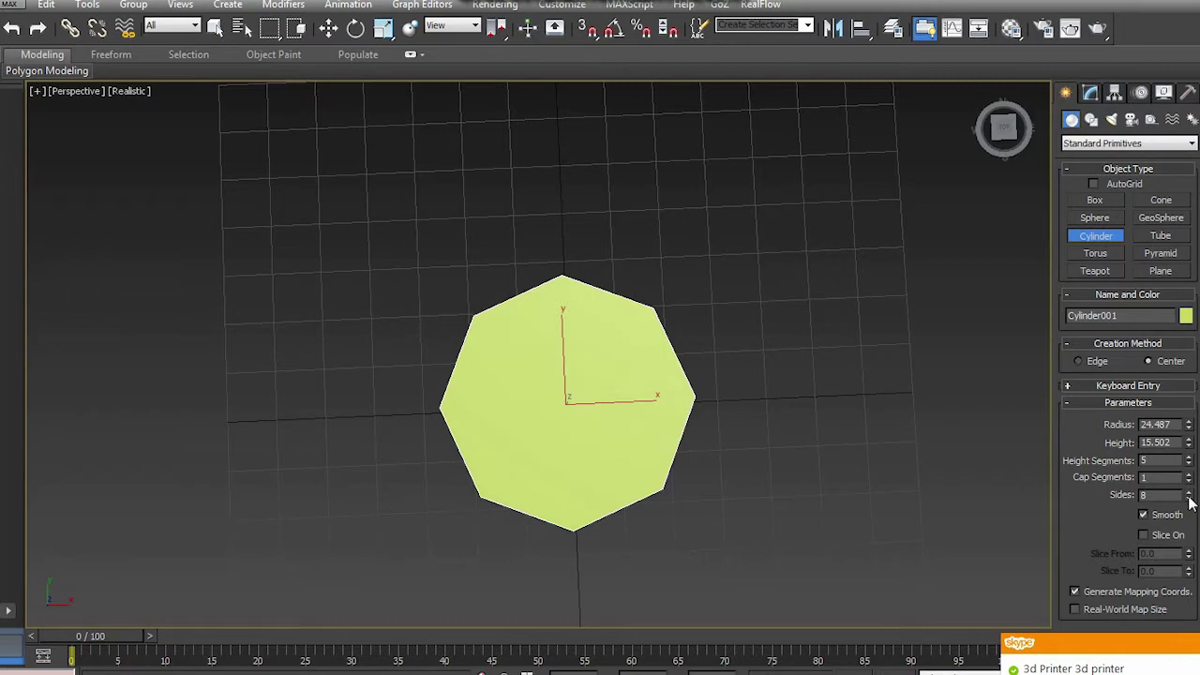
left_click(1192, 644)
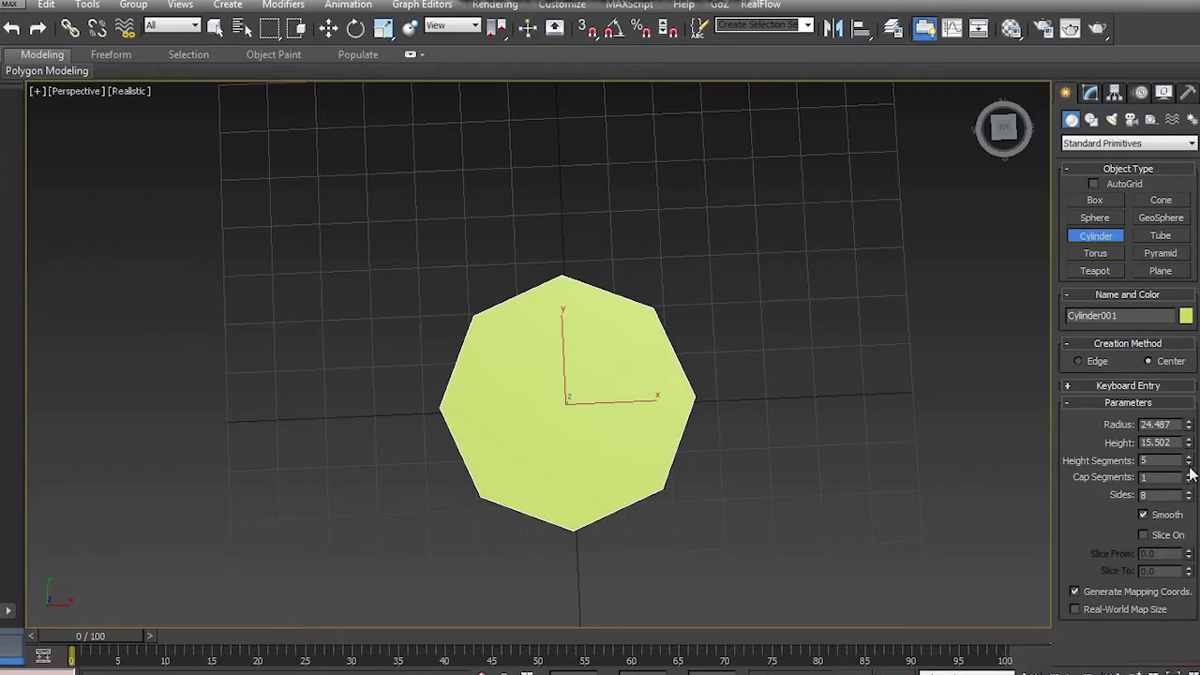
left_click(1188, 491)
left_click(1187, 491)
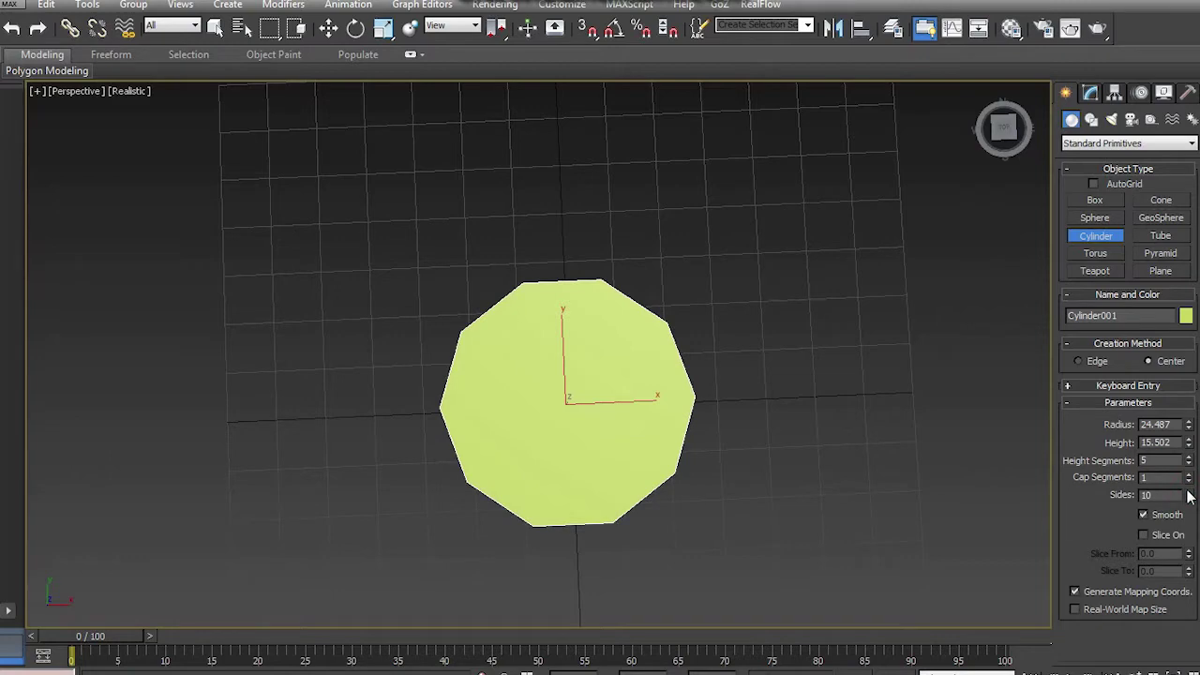
Set the cylinder's height segments to 2 and its cap segments to 2.
mouse_move(803, 377)
middle_mouse_down("alt")
mouse_move(779, 338)
mouse_move(804, 354)
middle_mouse_up("alt")
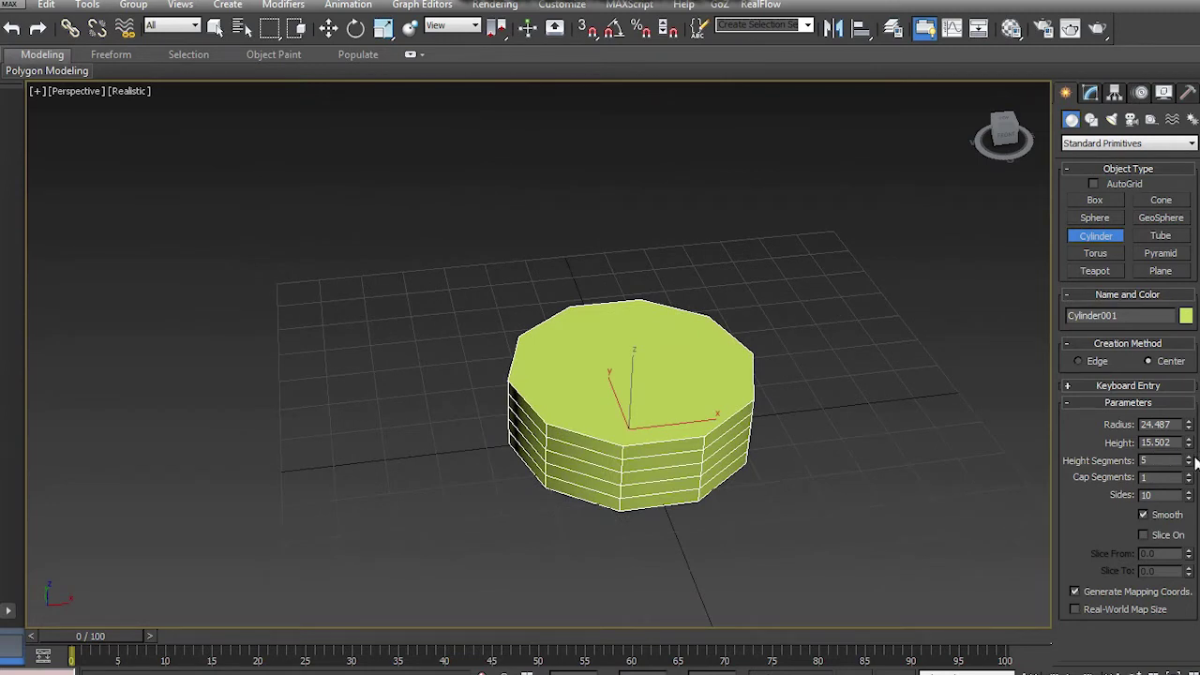
scroll(737, 418, "up", 4)
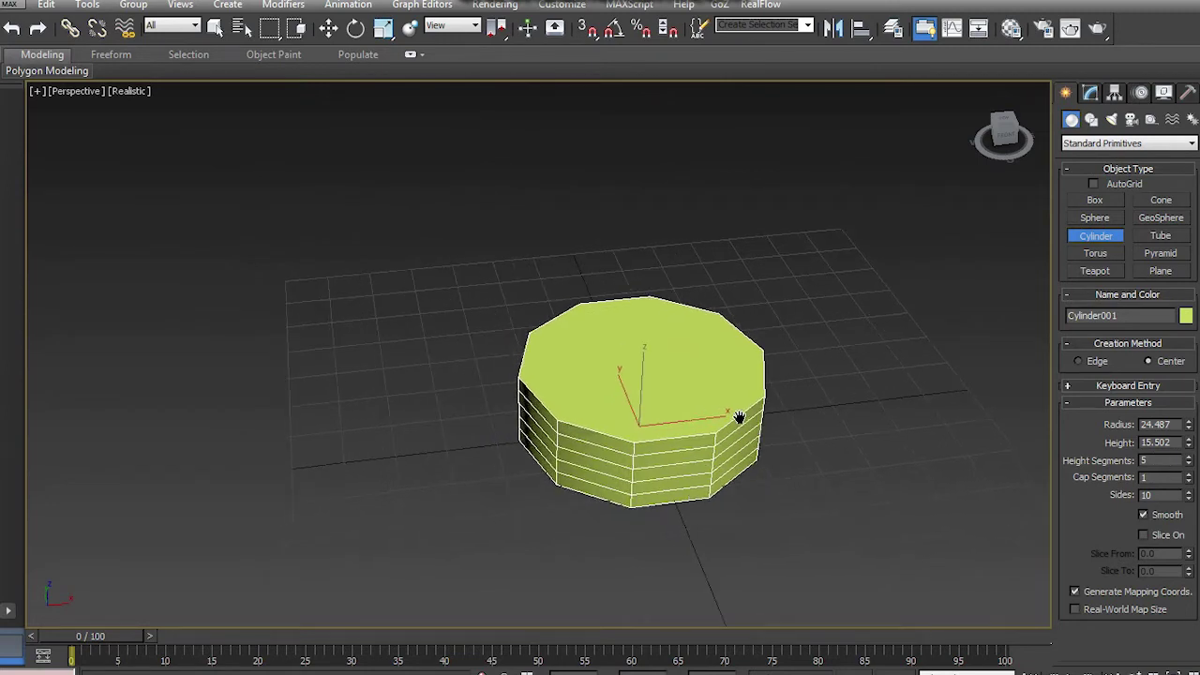
left_click(1189, 458)
left_click(1189, 457)
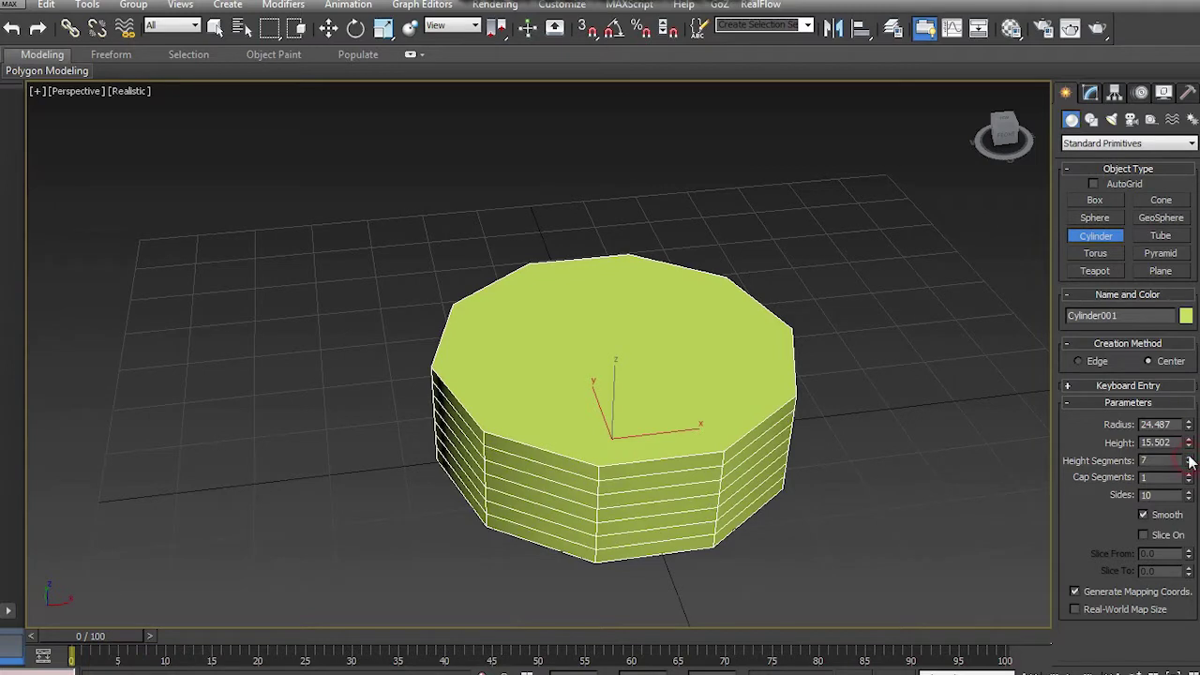
left_click(1189, 458)
left_click(1189, 458)
left_click(1189, 457)
left_click(1189, 464)
left_click(1189, 464)
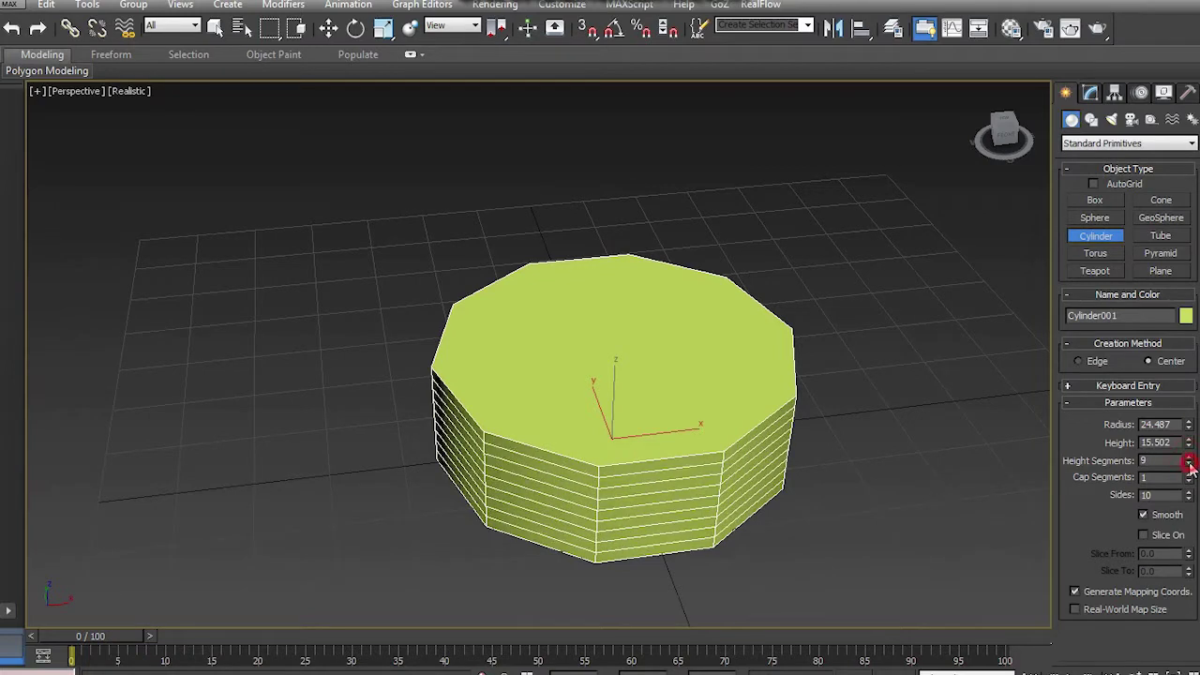
left_click(1189, 465)
left_click(1188, 464)
left_click_drag(1189, 466, 1191, 469)
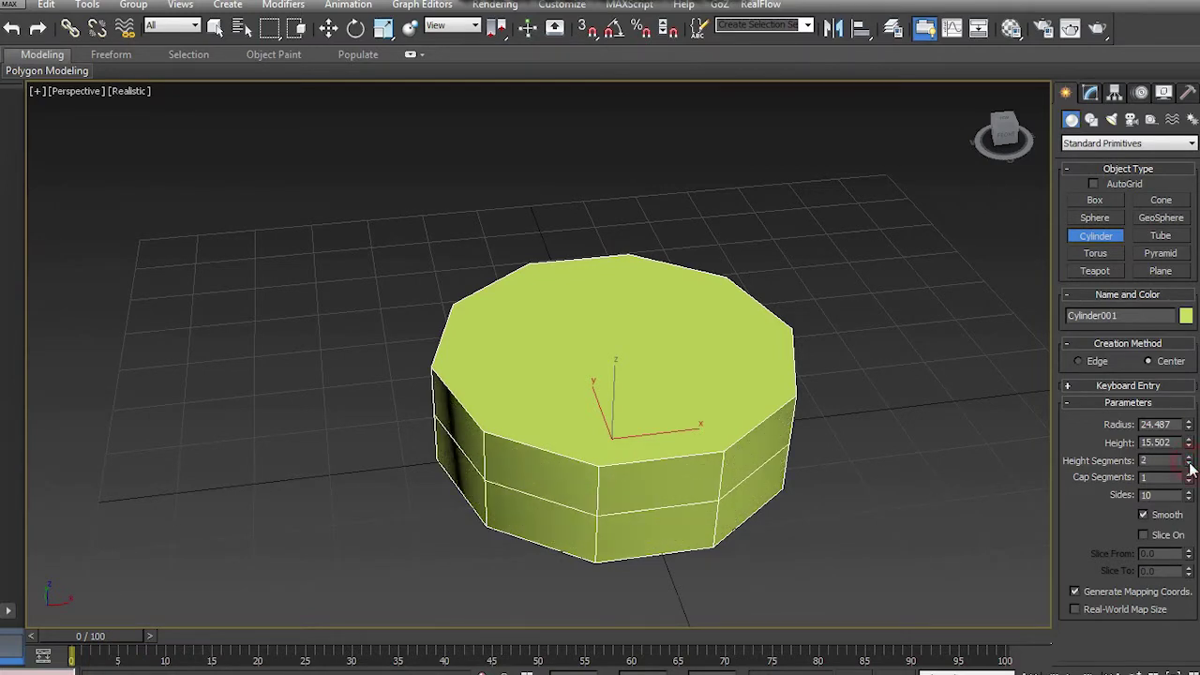
left_click(1188, 475)
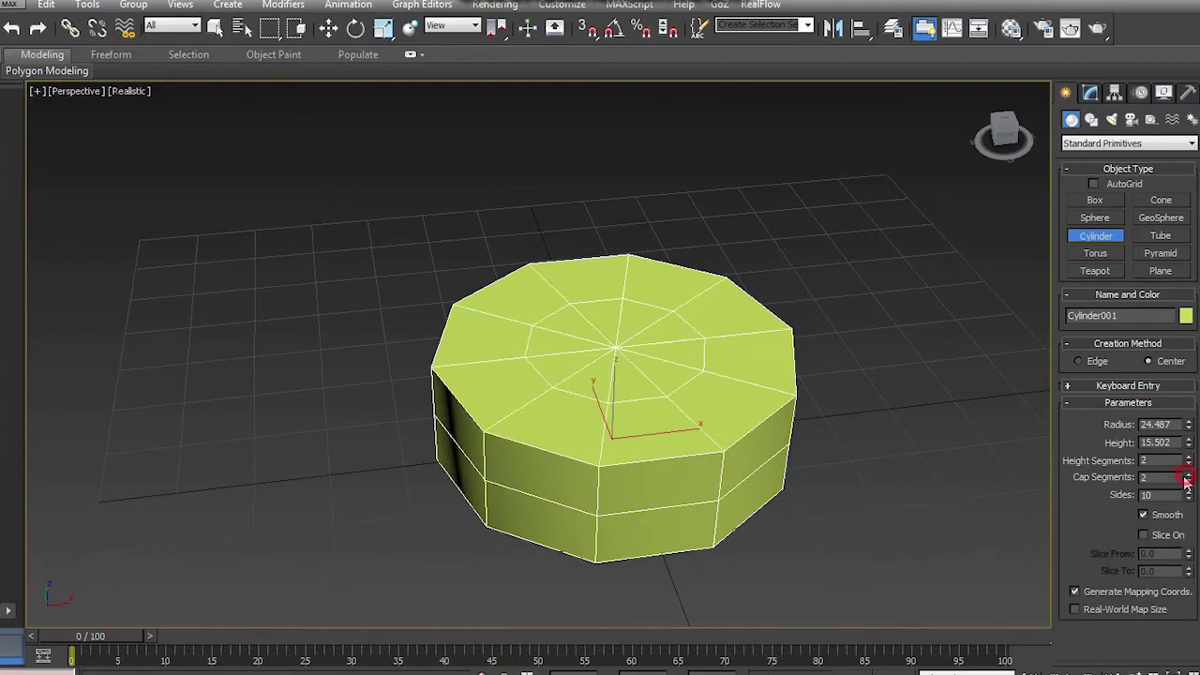
Clone the cylinder along the X axis as a single independent copy beside the original.
middle_click_drag(740, 379, 657, 410)
scroll(767, 393, "down", 3)
key("w")
left_click_drag(599, 424, 1003, 413, "shift")
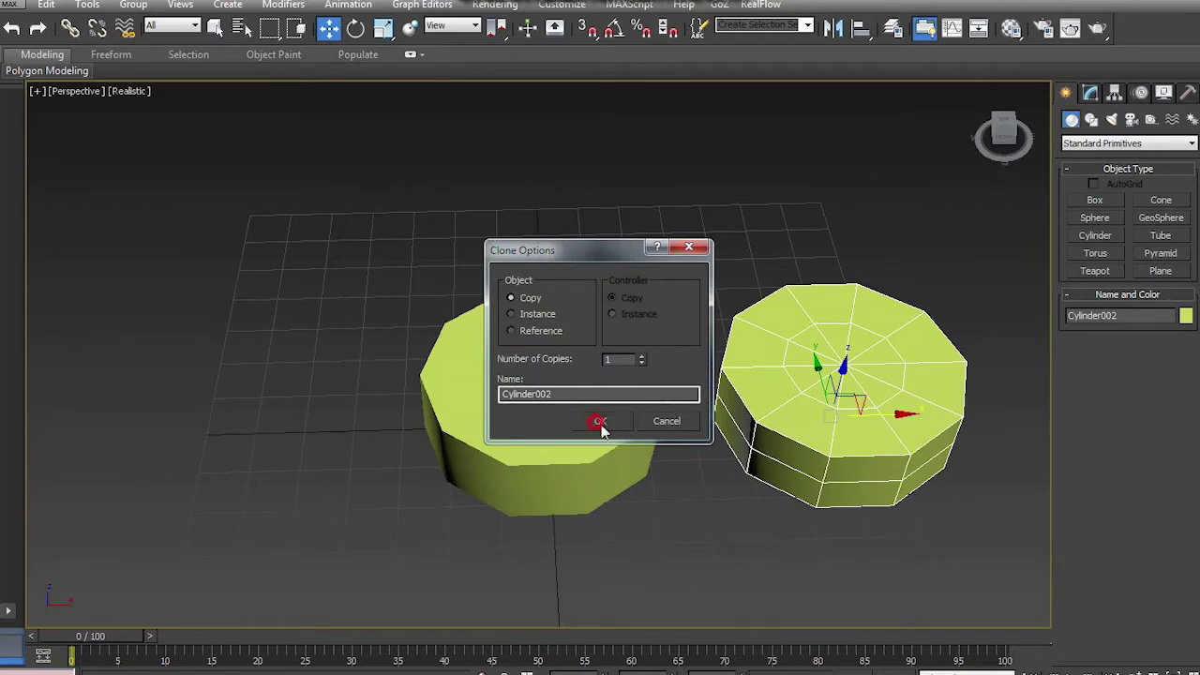
left_click(600, 420)
Align the original cylinder's pivot point to the centre of the copy in X, Y and Z.
left_click(570, 437)
middle_click_drag(571, 436, 637, 442, "alt")
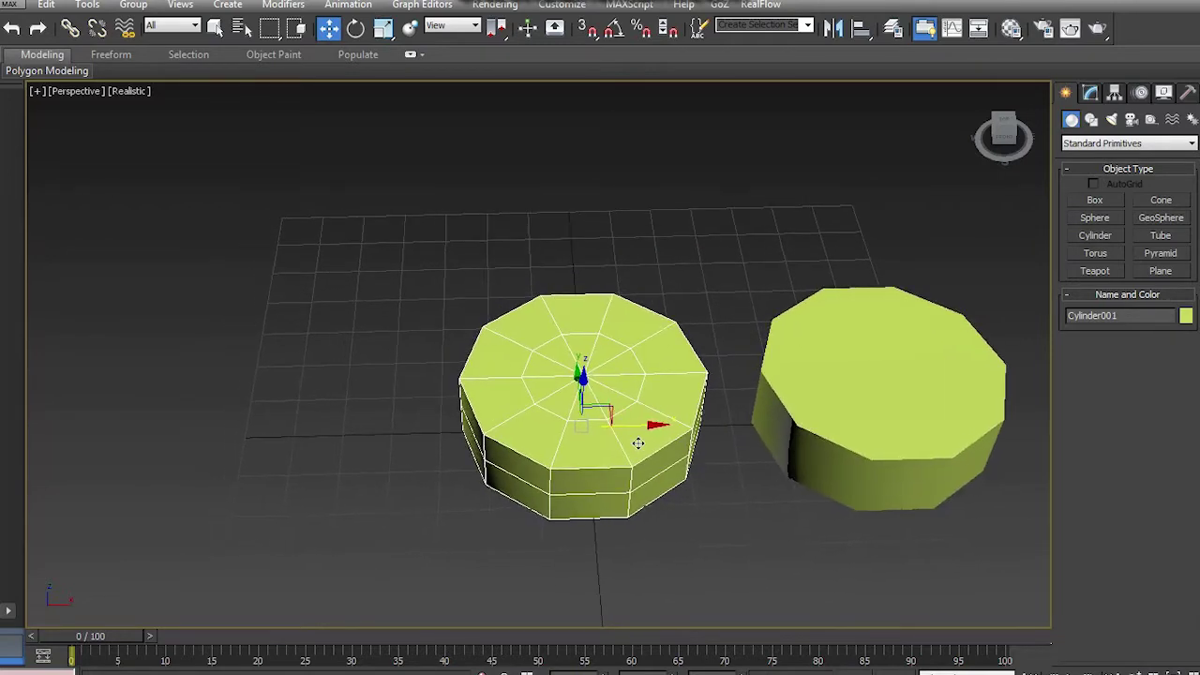
left_click(829, 396)
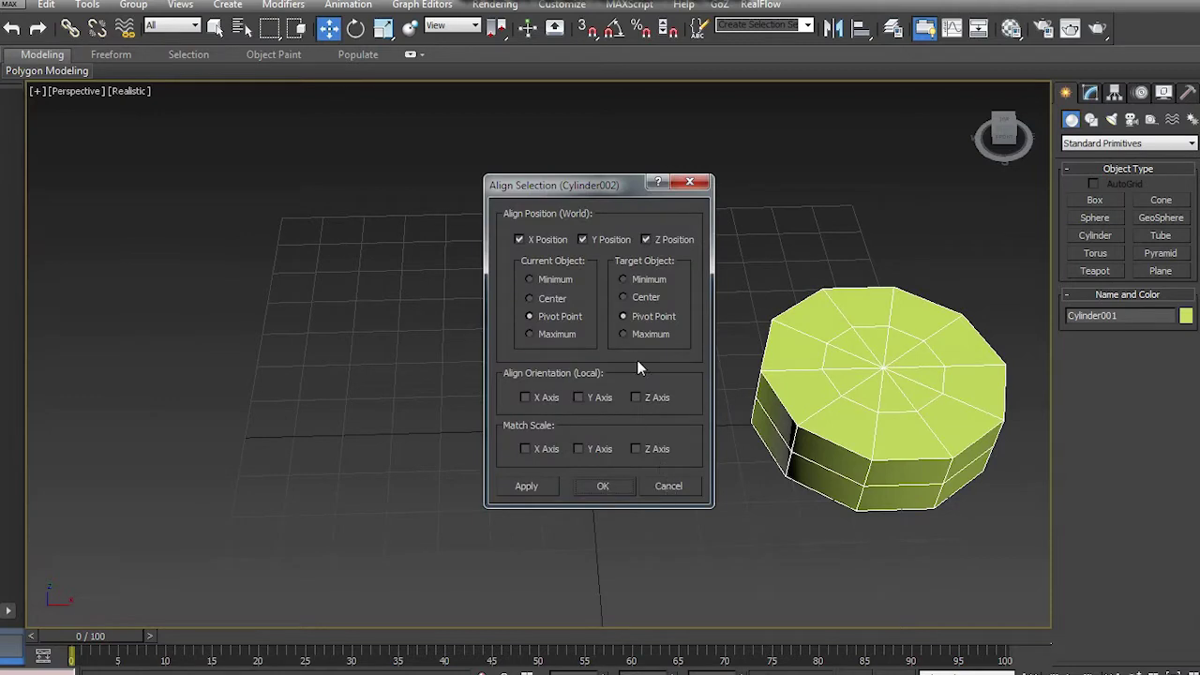
left_click(624, 298)
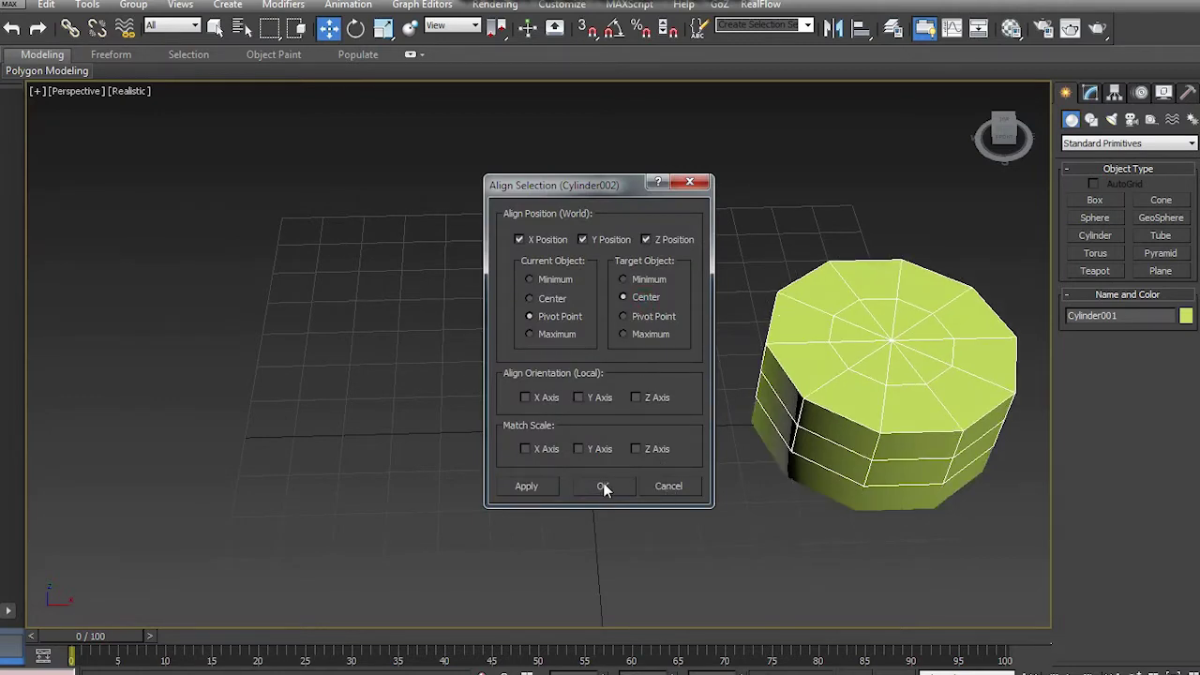
left_click(604, 487)
Select both overlapping cylinders and move them along the X axis back to the middle of the grid.
scroll(844, 442, "up", 3)
middle_click_drag(836, 444, 590, 415)
left_click_drag(963, 589, 643, 262)
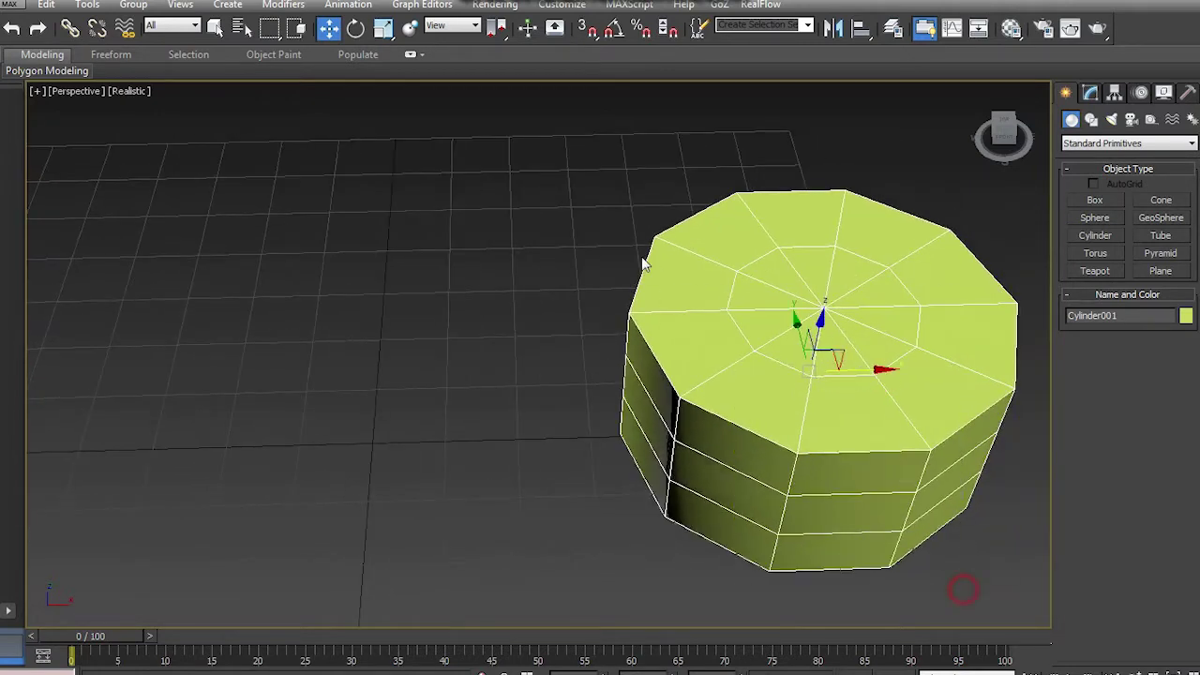
middle_click_drag(648, 275, 728, 263)
scroll(778, 343, "down", 2)
left_click_drag(911, 353, 618, 363)
middle_click_drag(669, 430, 663, 341, "alt")
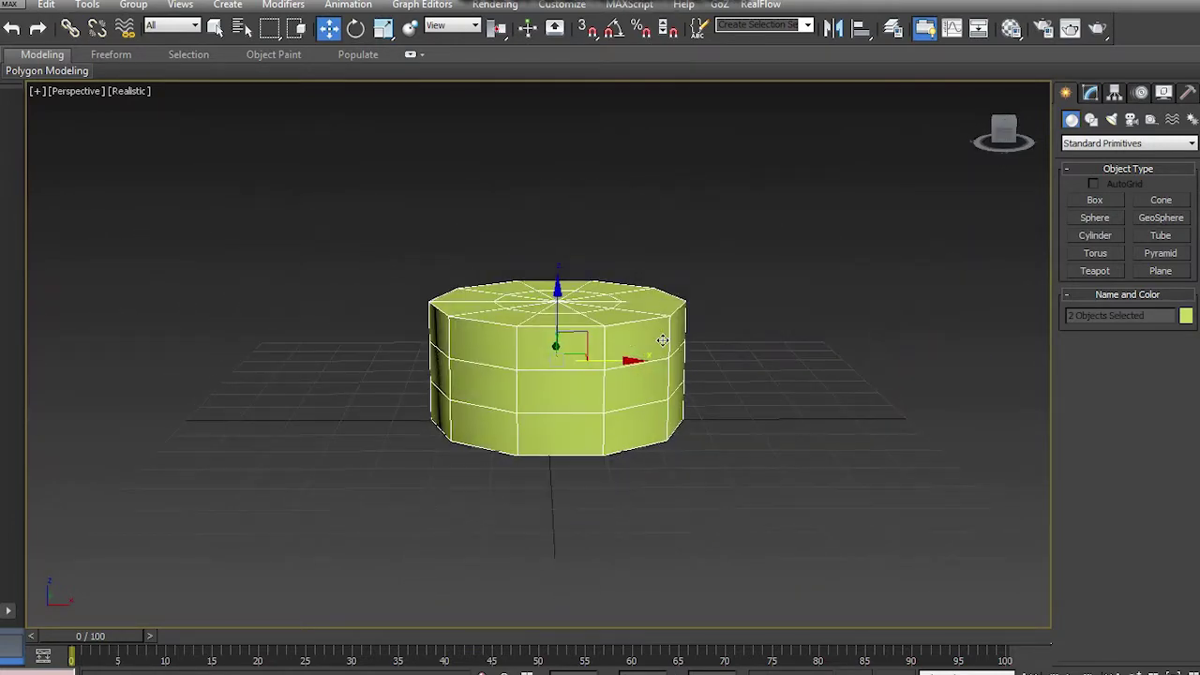
Switch the viewport to an orthographic front view of the cylinders.
left_click(1004, 135)
middle_click_drag(634, 293, 634, 361)
key("u")
scroll(582, 403, "up", 4)
Lift the upper cylinder clear of the lower one along Z, then delete it.
left_click(627, 383)
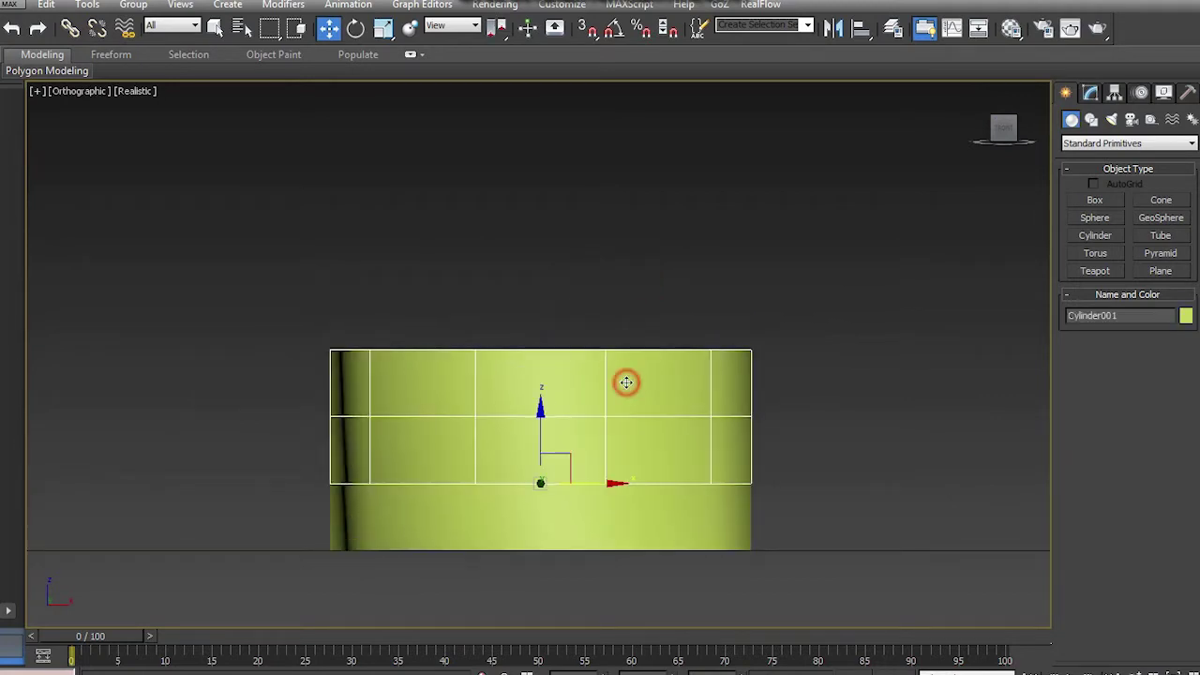
left_click_drag(543, 422, 543, 129)
mouse_move(591, 267)
middle_mouse_down()
mouse_move(592, 366)
mouse_move(594, 275)
middle_mouse_up()
scroll(586, 357, "down", 2)
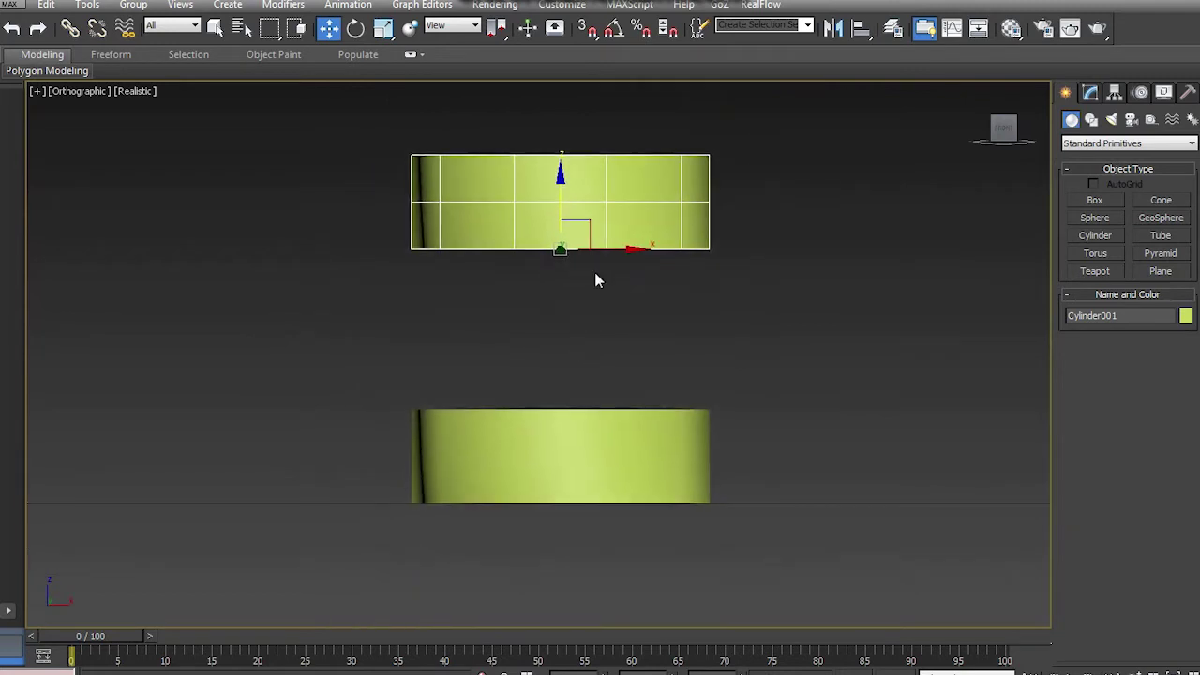
key("Delete")
Increase the height of the remaining cylinder to about 27.1.
left_click(555, 474)
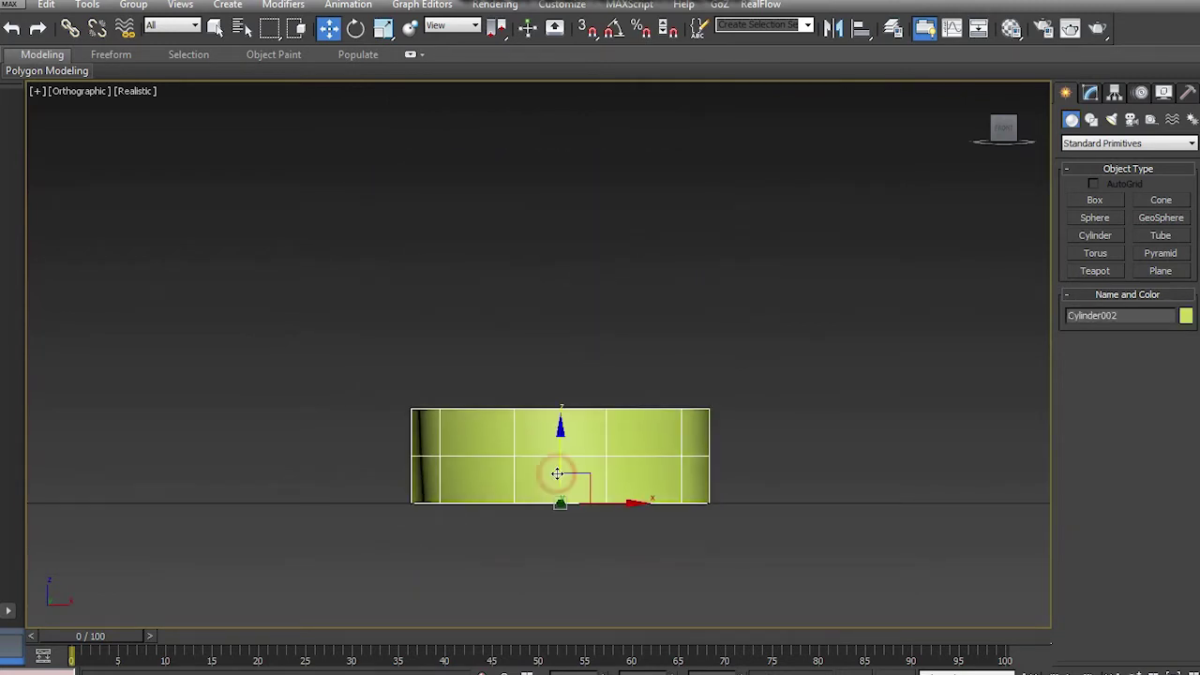
left_click(1090, 92)
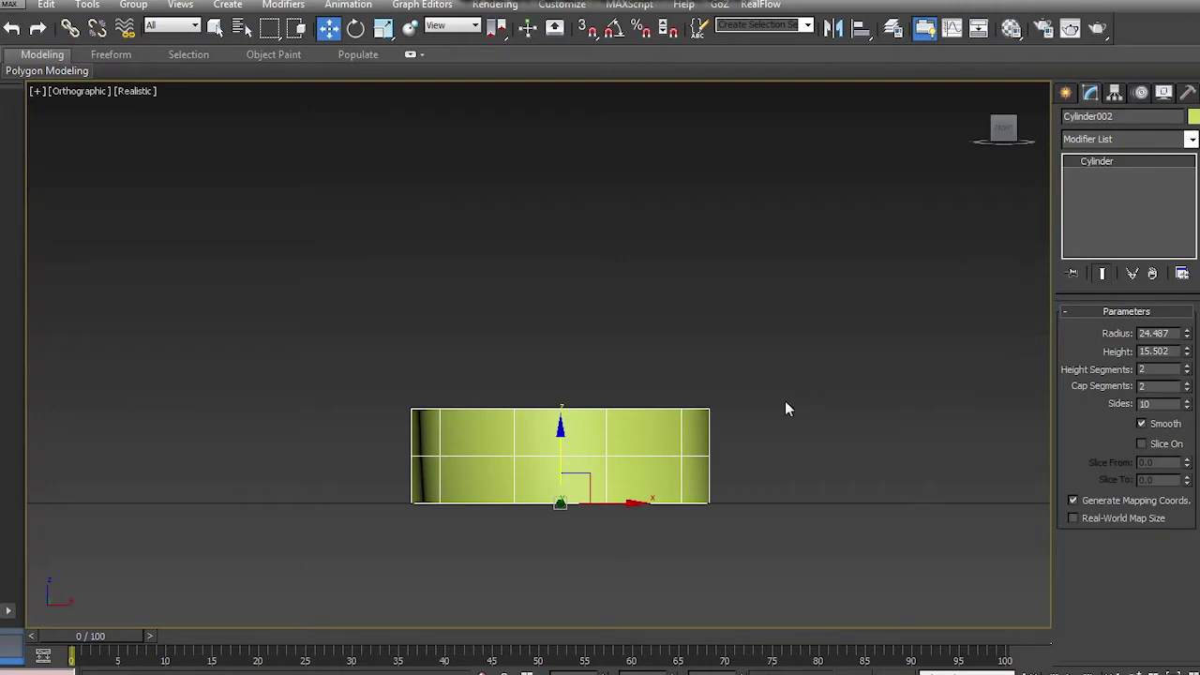
middle_click_drag(784, 409, 646, 421, "alt")
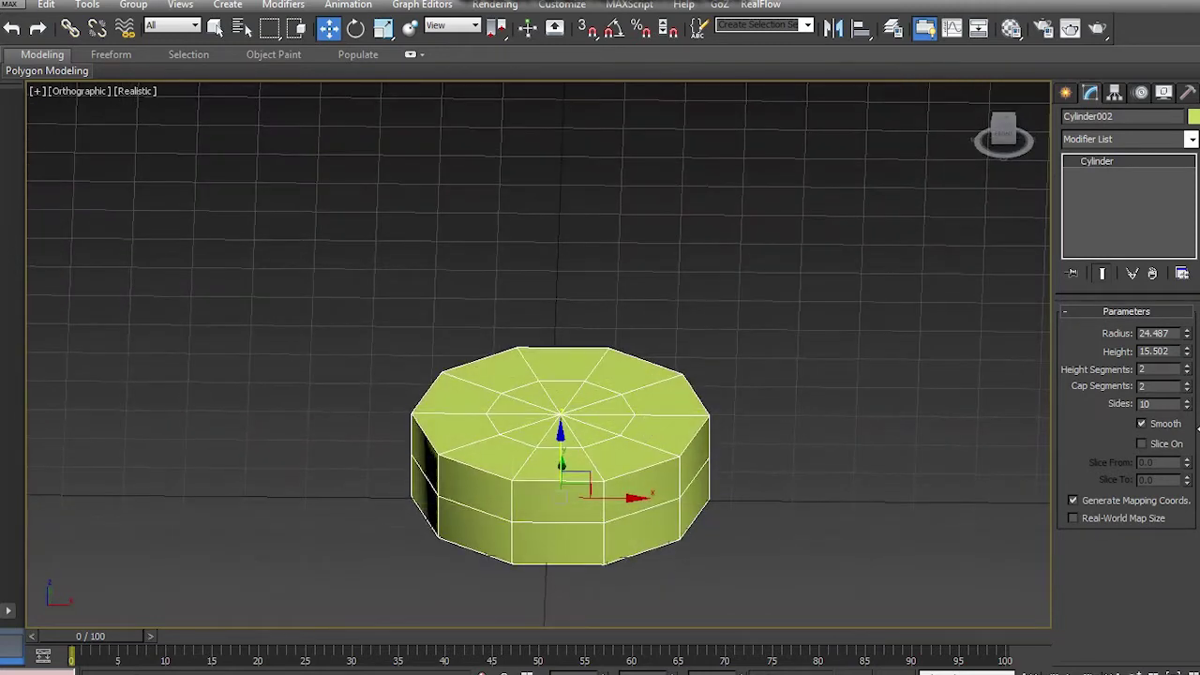
left_click_drag(1188, 350, 1188, 302)
middle_click_drag(777, 405, 777, 354, "alt")
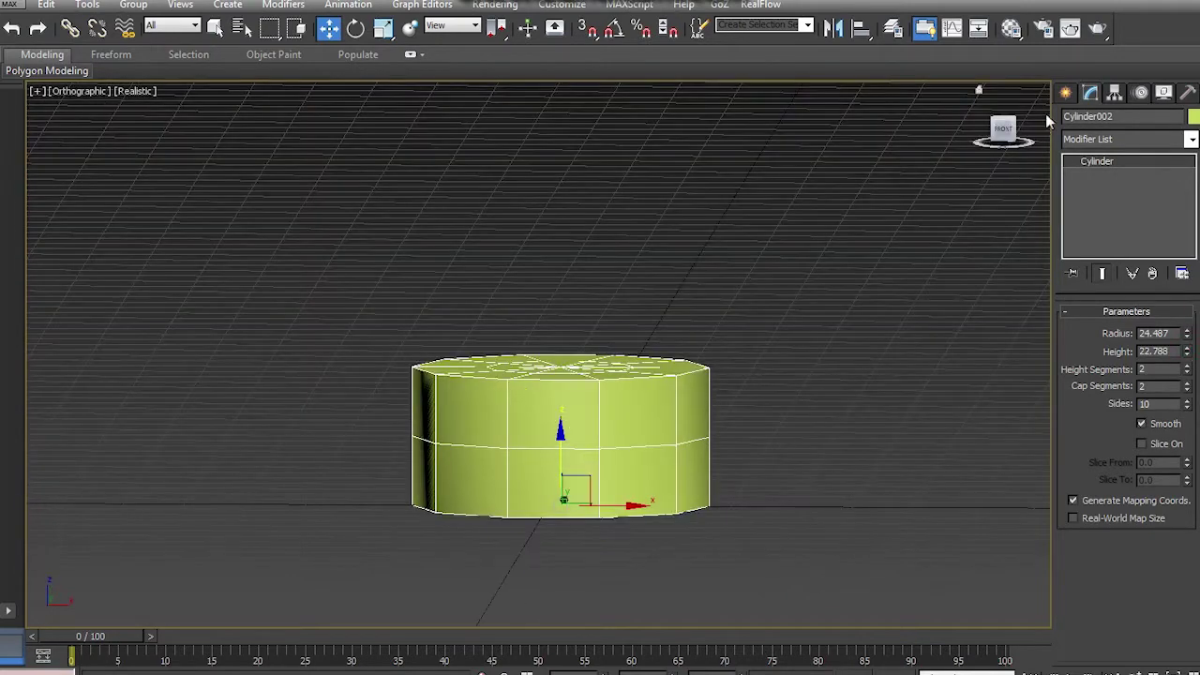
left_click(1005, 132)
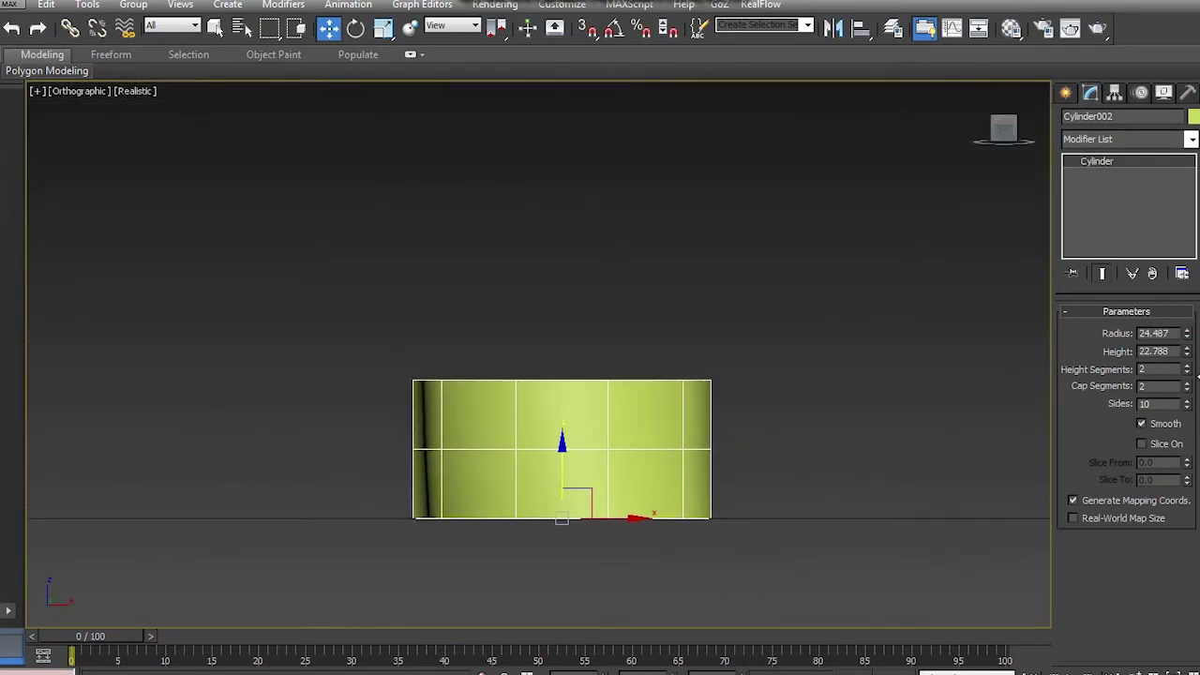
left_click_drag(1188, 351, 1183, 335)
Clone the taller cylinder along the X axis as one independent copy beside it.
scroll(656, 382, "down", 3)
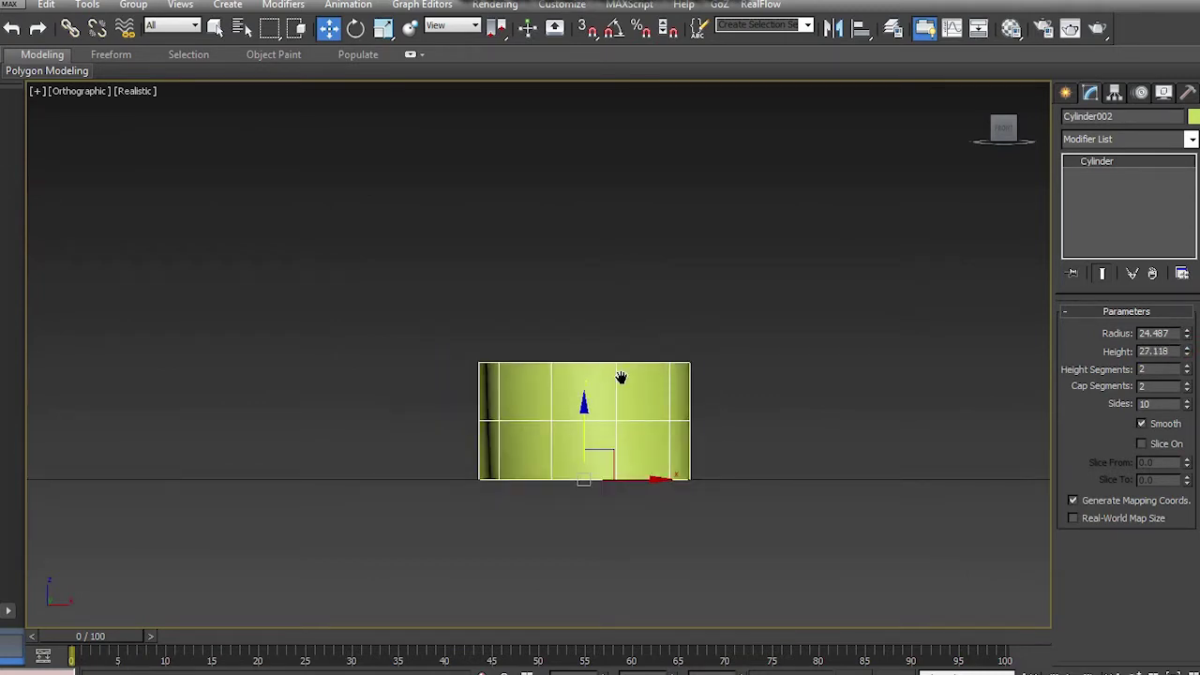
left_click_drag(594, 491, 847, 497, "shift")
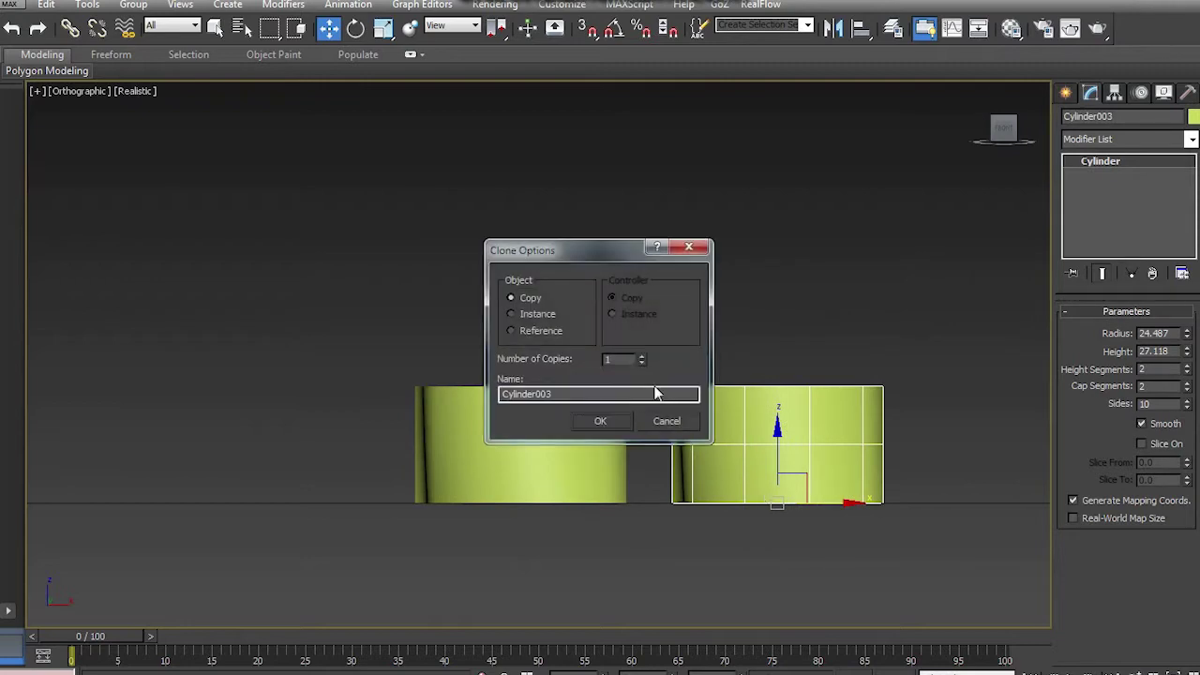
left_click(605, 422)
Align the new copy's pivot point to the first cylinder's centre on all axes, then raise it well above that cylinder.
key("alt+a")
left_click(570, 437)
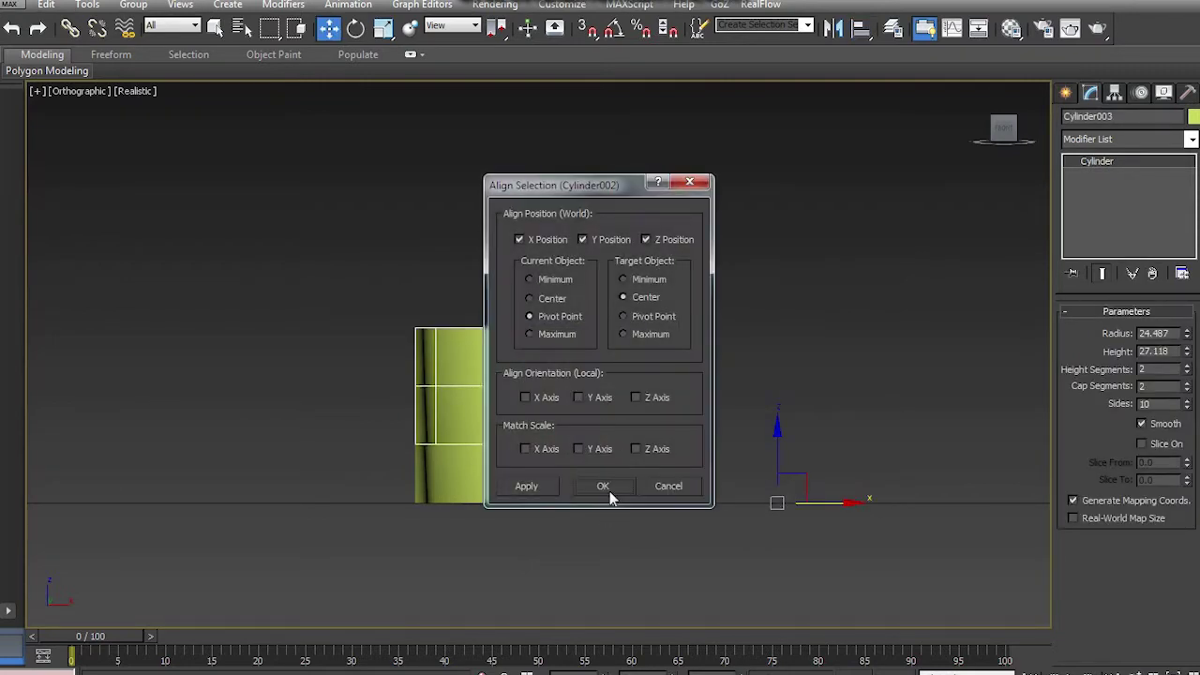
left_click(607, 493)
middle_click_drag(535, 391, 535, 441)
left_click_drag(517, 445, 531, 236)
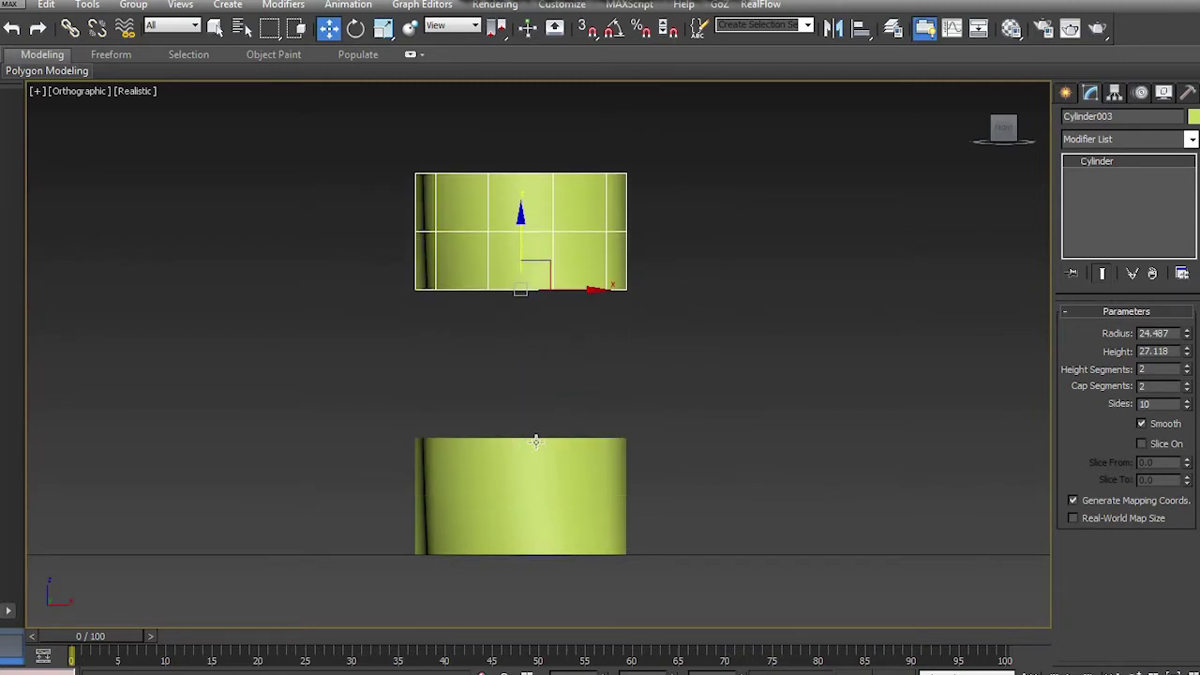
Change the viewport's display style from Realistic to Shaded, with both cylinders seen from an angle.
middle_click_drag(535, 441, 638, 423)
middle_click_drag(747, 383, 651, 424, "alt")
scroll(675, 411, "up", 2)
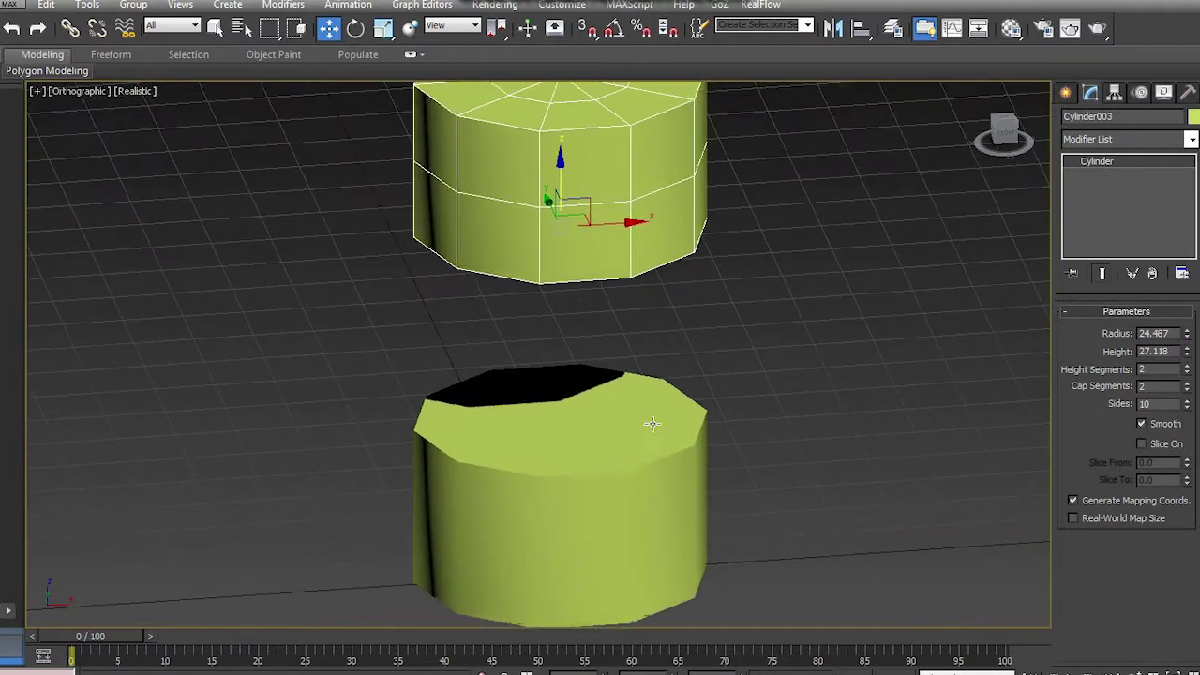
left_click(134, 93)
left_click(178, 129)
middle_click_drag(685, 389, 602, 386)
Apply an Edit Poly modifier to the lower cylinder.
left_click(568, 444)
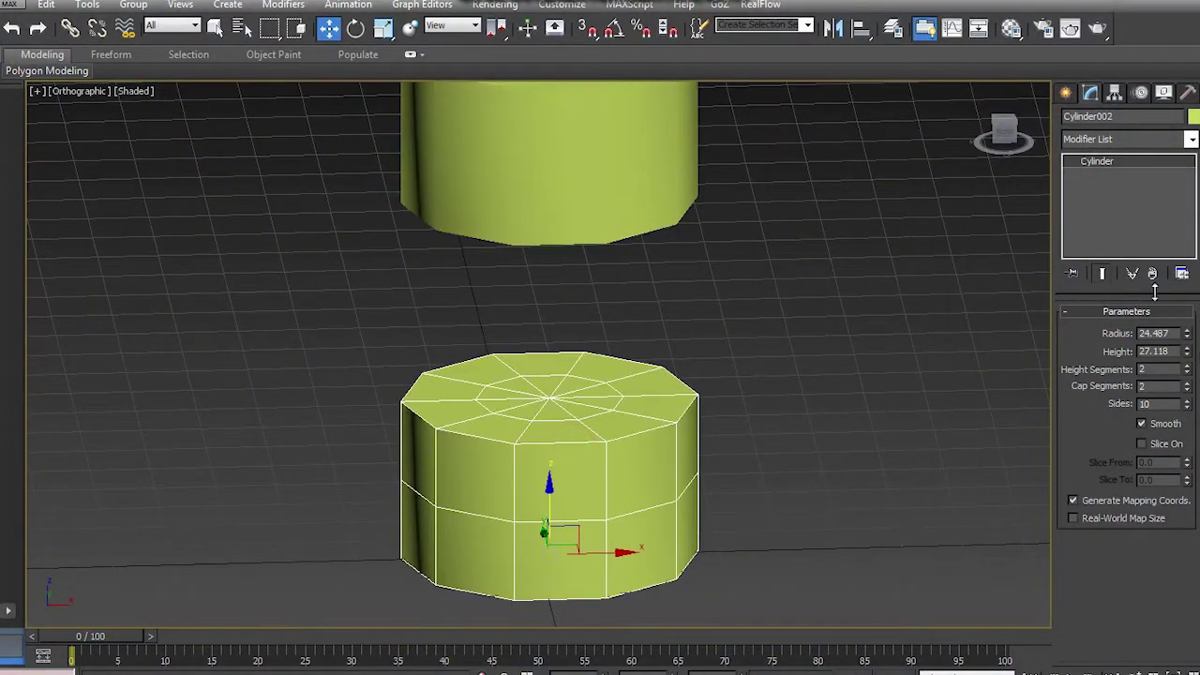
left_click(1192, 140)
left_click_drag(1194, 208, 1195, 222)
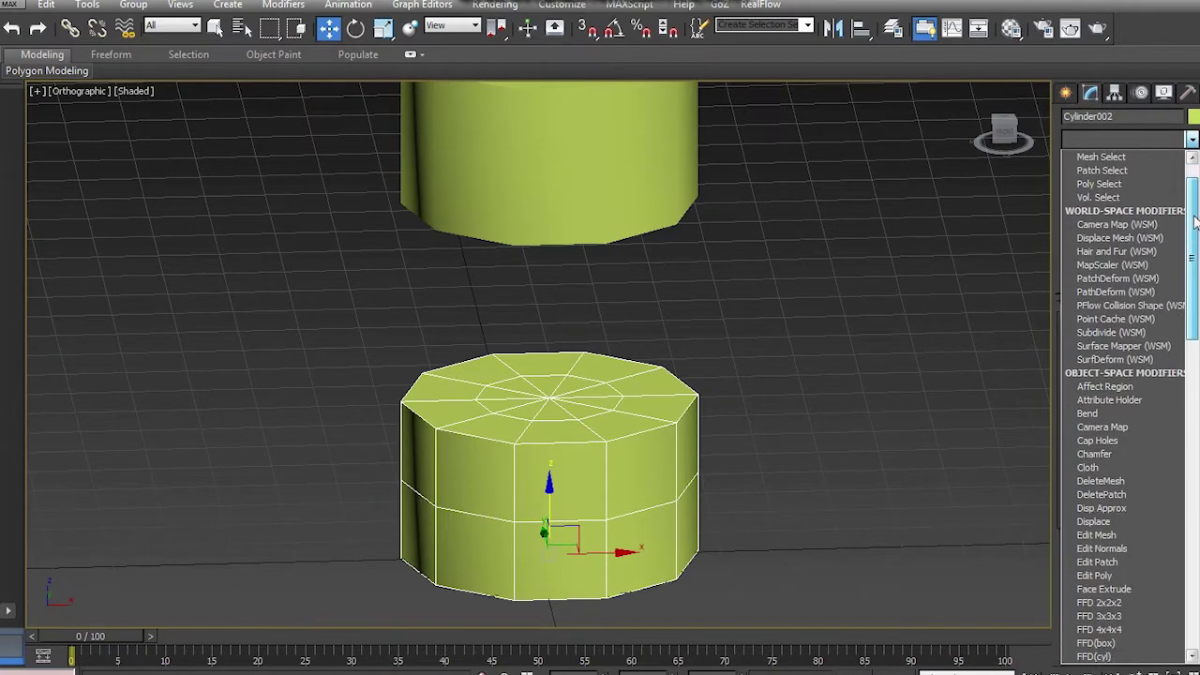
scroll(1194, 221, "down", 3)
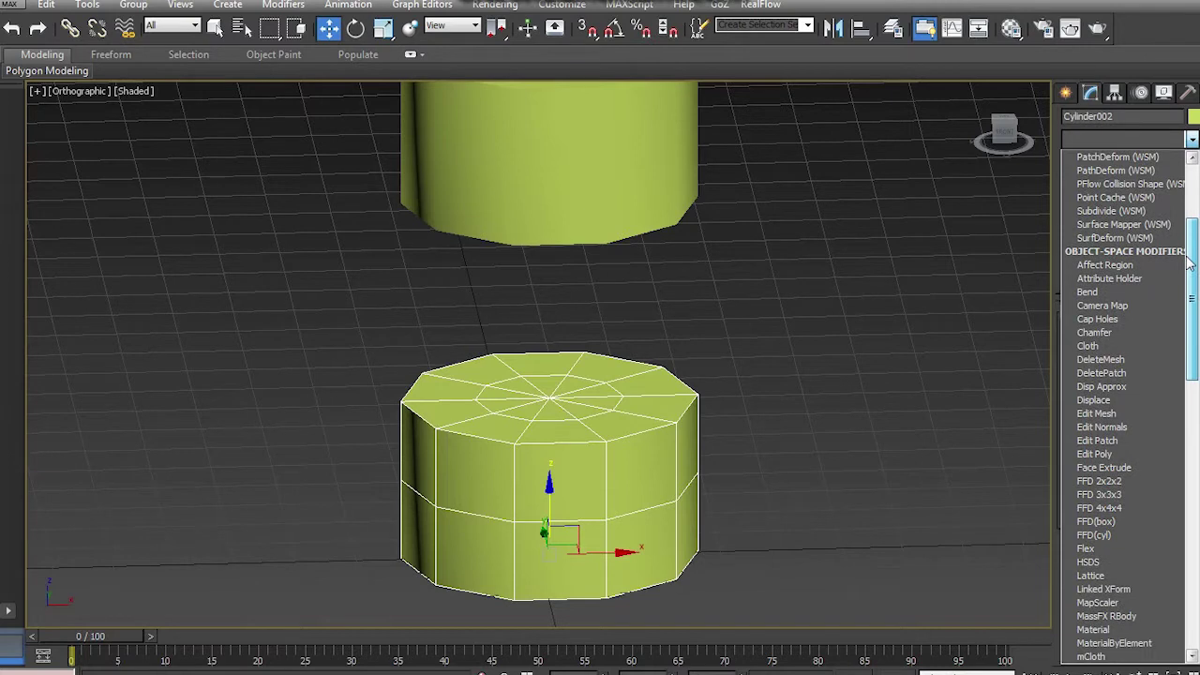
left_click(1107, 454)
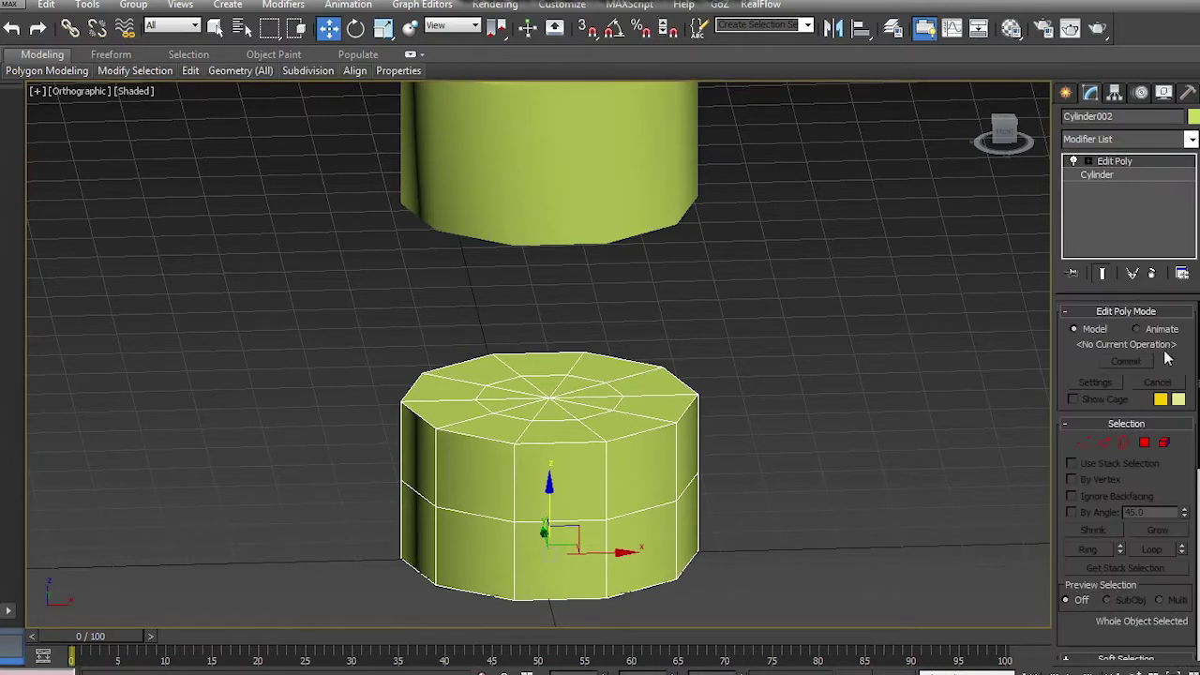
Select the lower cylinder as an element and attach the upper cylinder to it.
left_click(1163, 443)
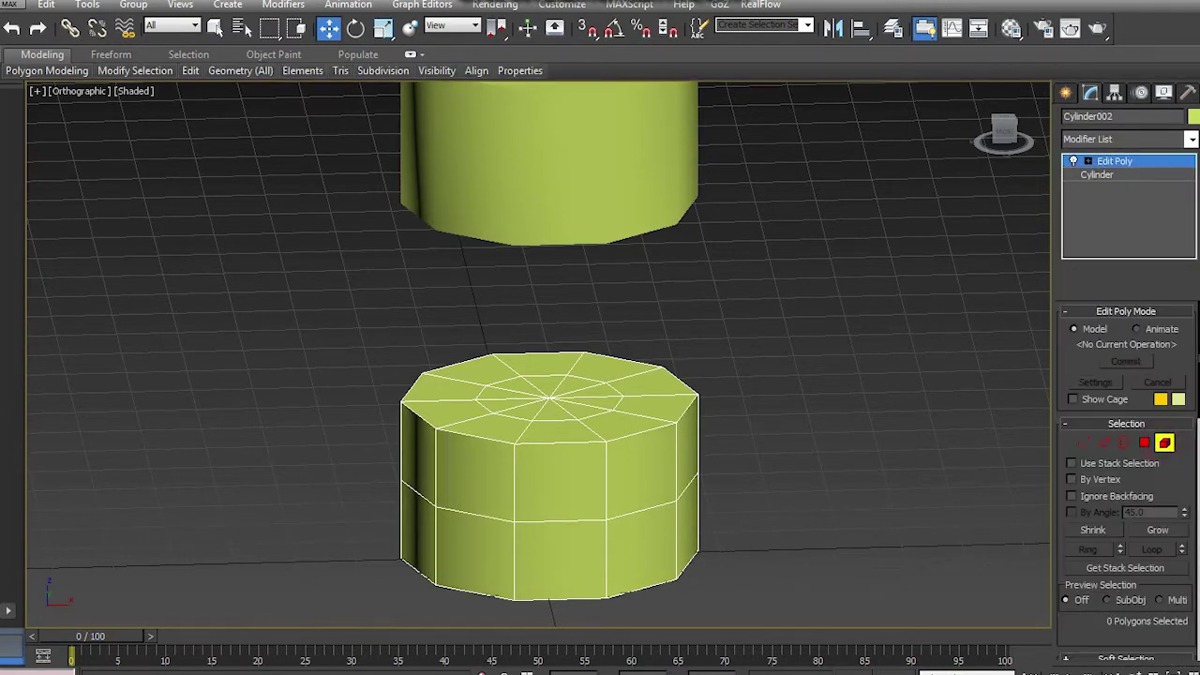
left_click(617, 473)
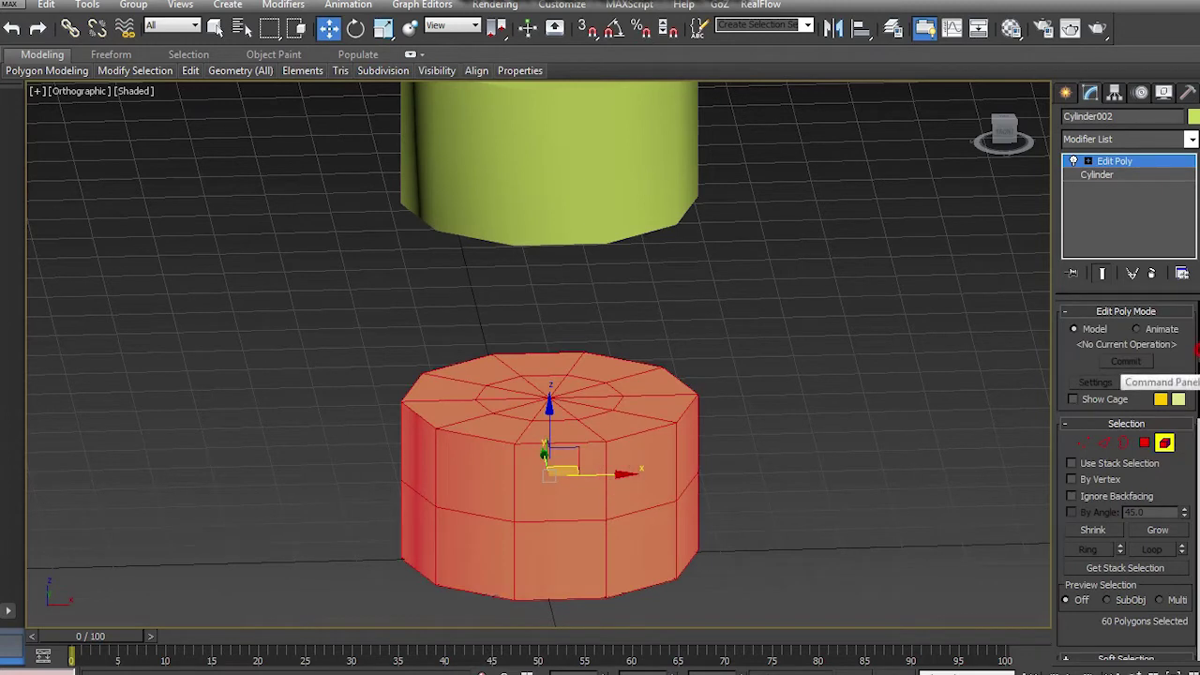
scroll(1085, 585, "down", 8)
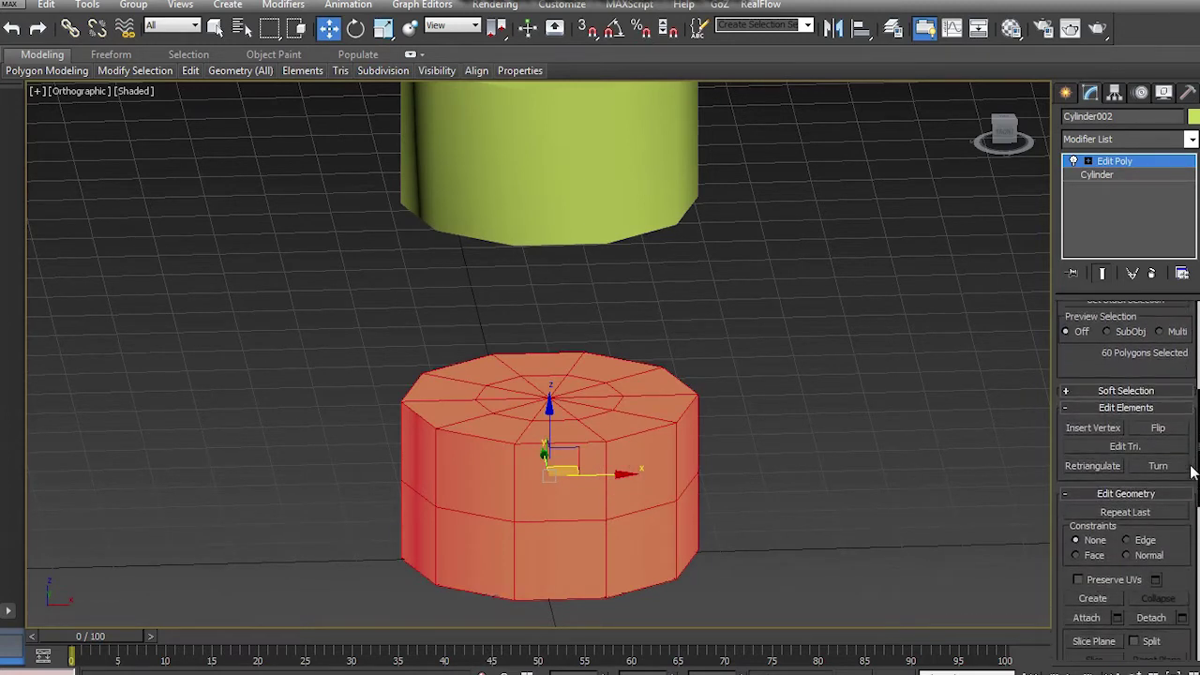
left_click(1085, 606)
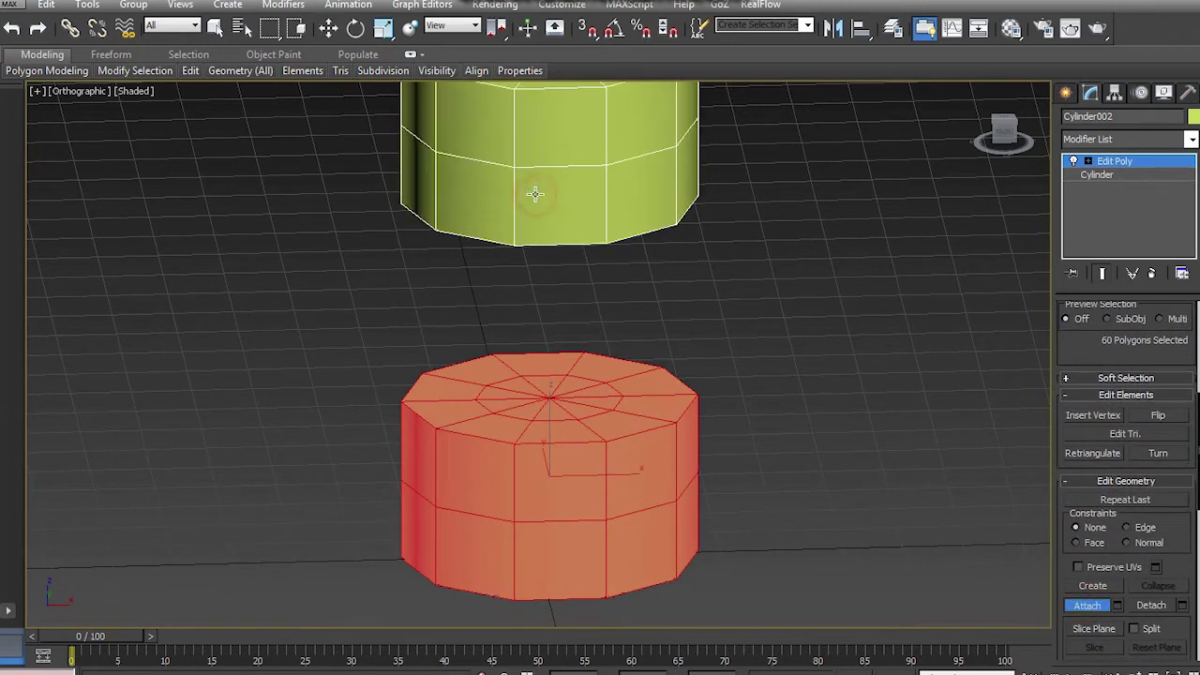
Bridge one outer polygon of the lower cylinder's top cap to the facing polygon on the upper cylinder's bottom cap.
left_click_drag(1198, 432, 1198, 337)
left_click(1145, 444)
left_click(784, 504)
left_click(560, 431)
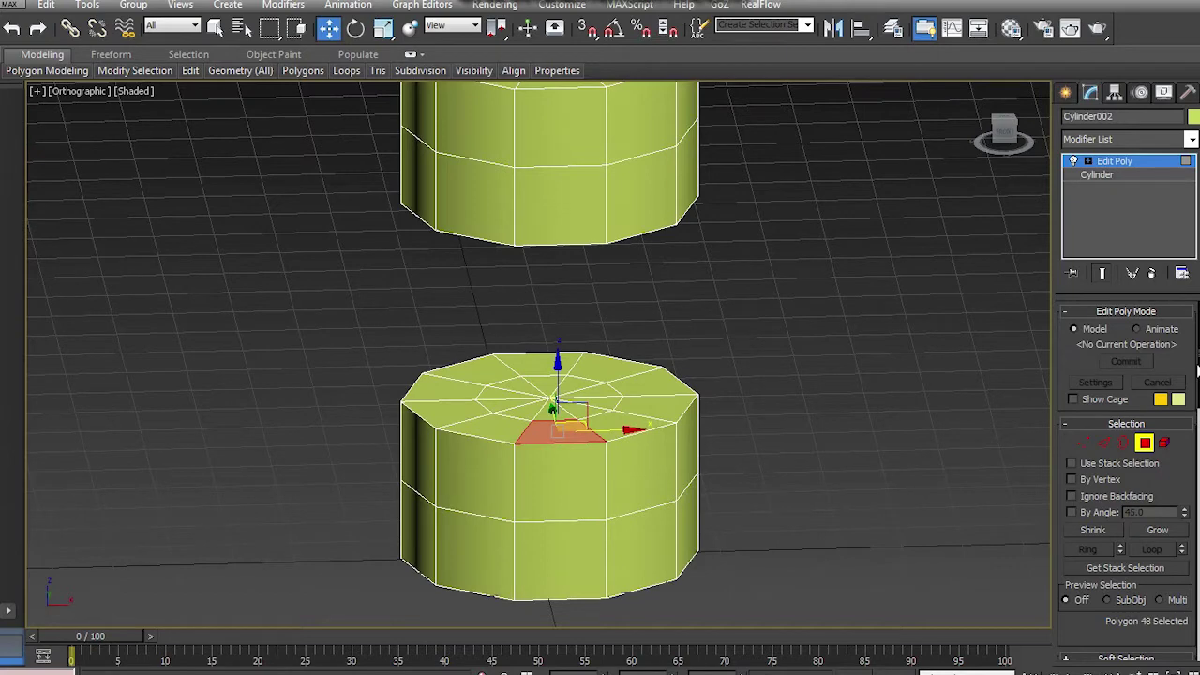
scroll(1187, 422, "down", 5)
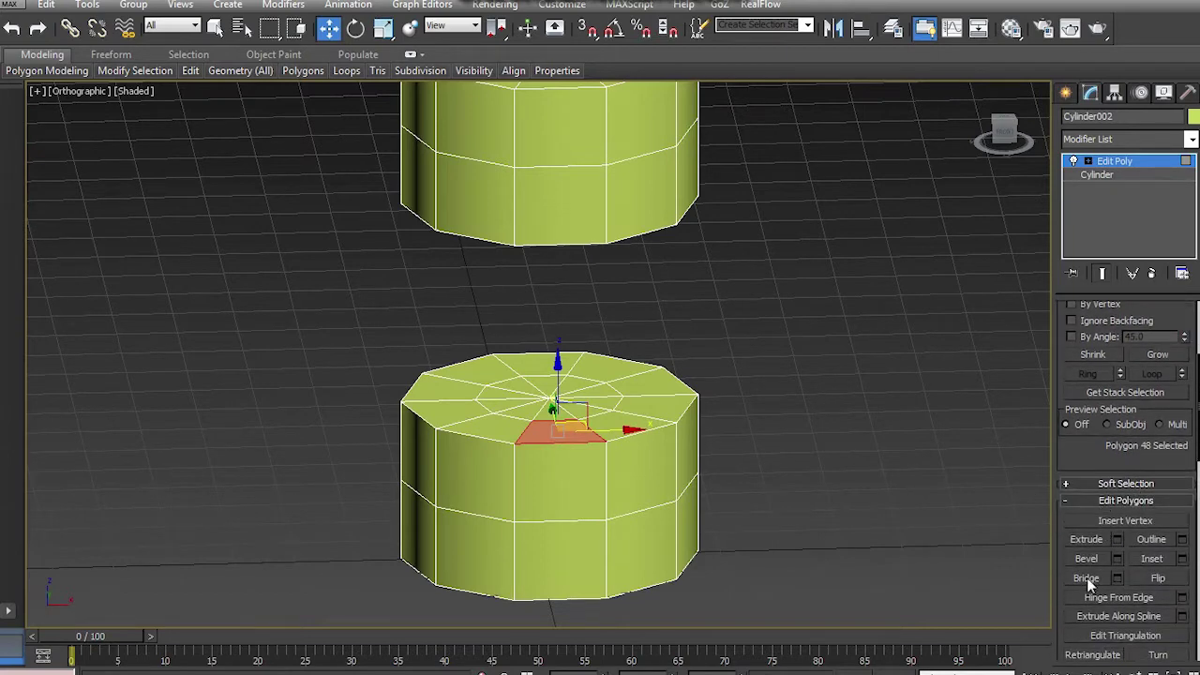
left_click(1085, 578)
middle_click_drag(785, 388, 633, 296, "alt")
left_click(567, 310)
middle_click_drag(529, 422, 1055, 588, "alt")
key("w")
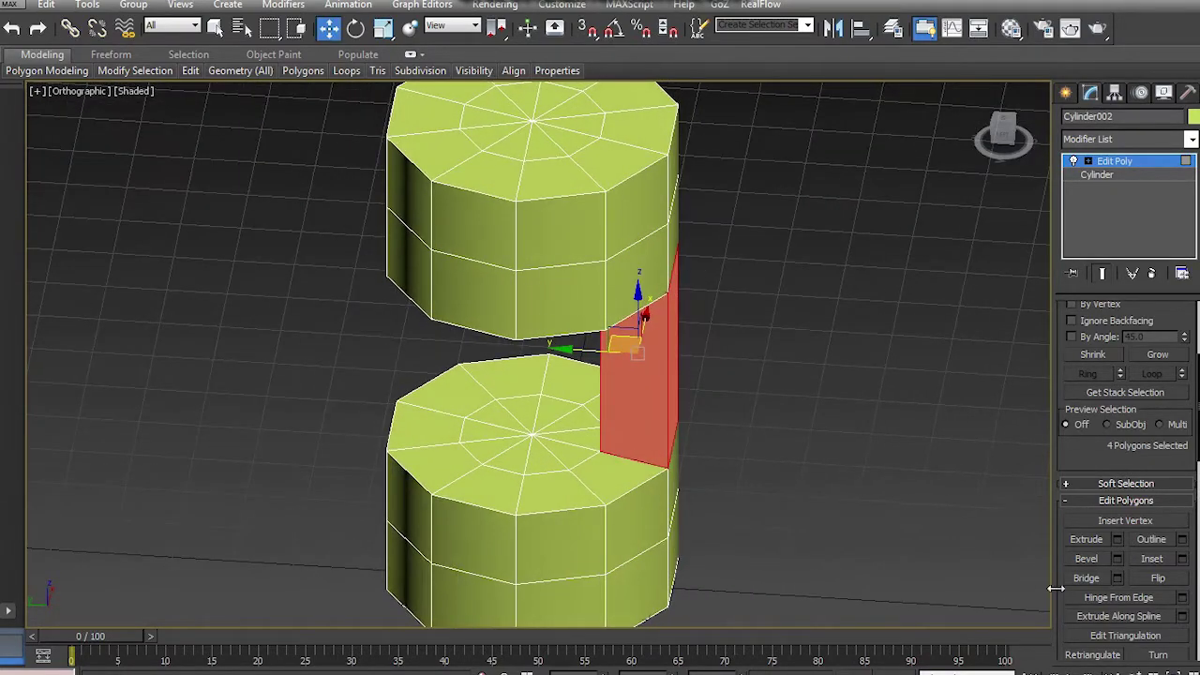
Bridge further spaced pairs of facing outer cap polygons to form walls between the two cylinders, and clear the polygon selection.
left_click(1087, 580)
left_click(537, 493)
middle_click_drag(647, 530, 629, 319, "alt")
left_click(552, 215)
middle_click_drag(484, 261, 585, 362, "alt")
middle_click_drag(596, 488, 583, 271, "alt")
middle_click_drag(450, 286, 452, 335, "alt")
middle_click_drag(394, 188, 495, 326, "alt")
scroll(495, 326, "down", 3)
scroll(495, 327, "up", 3)
right_click(857, 477)
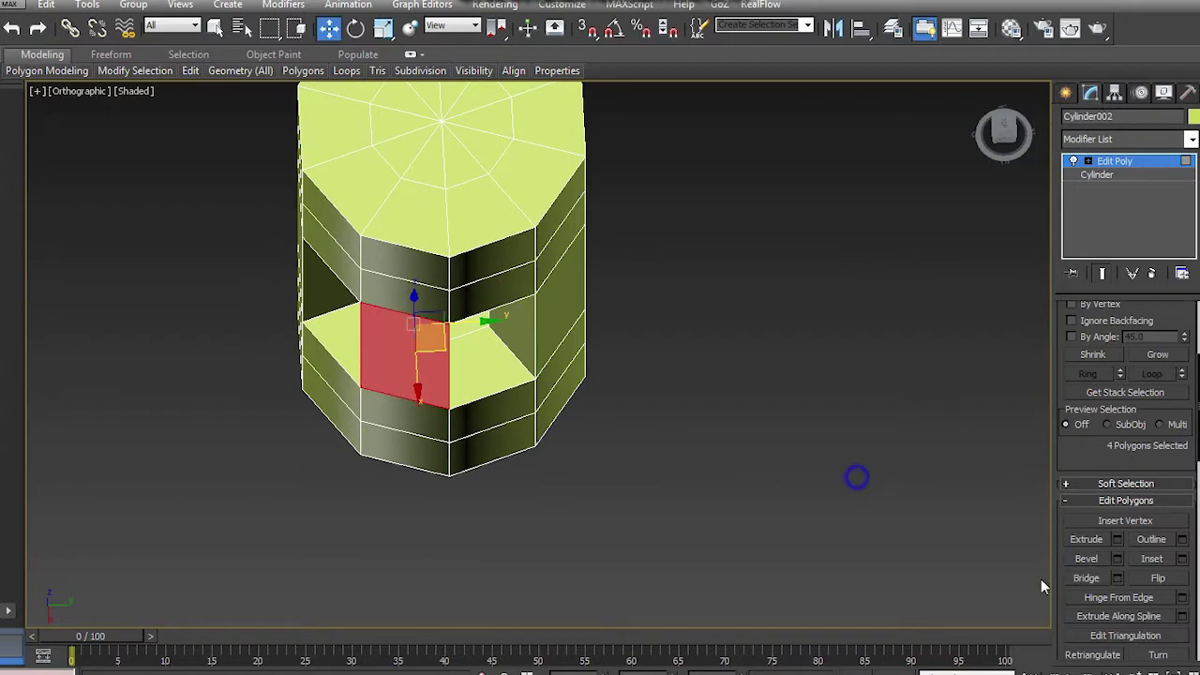
left_click(720, 478)
Create a small cylinder with a radius of about 5 and a height of about 14.4 beside the joined body.
middle_click_drag(544, 200, 734, 401)
scroll(634, 249, "down", 3)
scroll(637, 251, "up", 3)
middle_click_drag(801, 450, 760, 356, "alt")
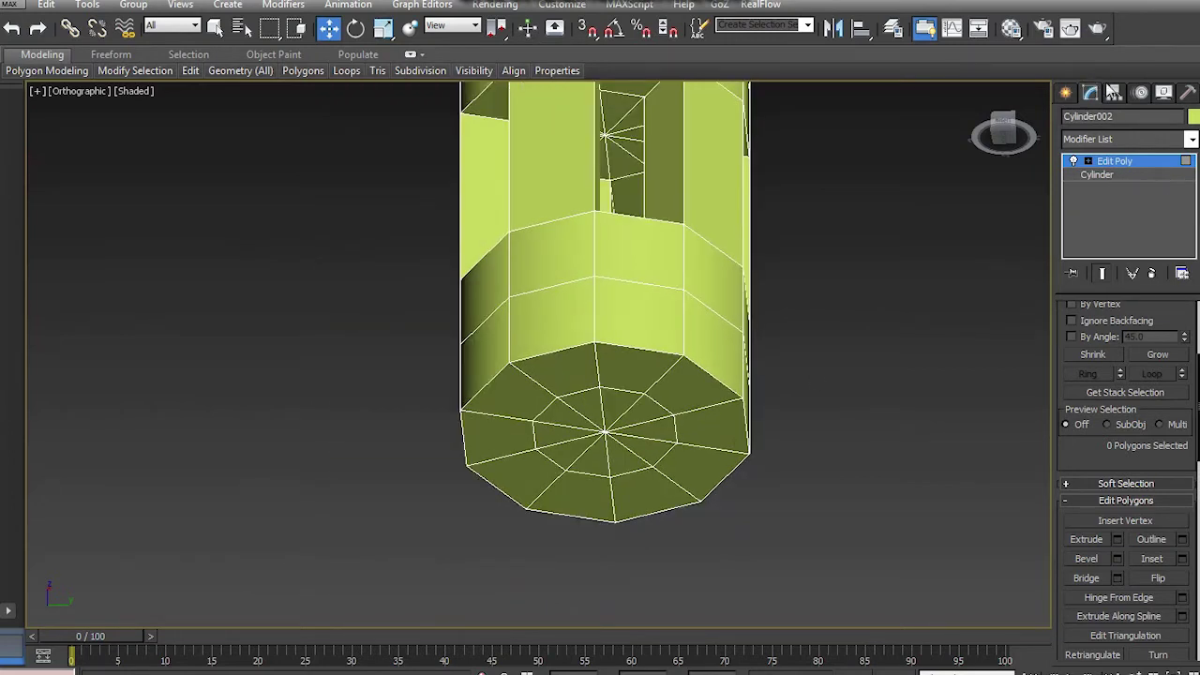
left_click(1068, 95)
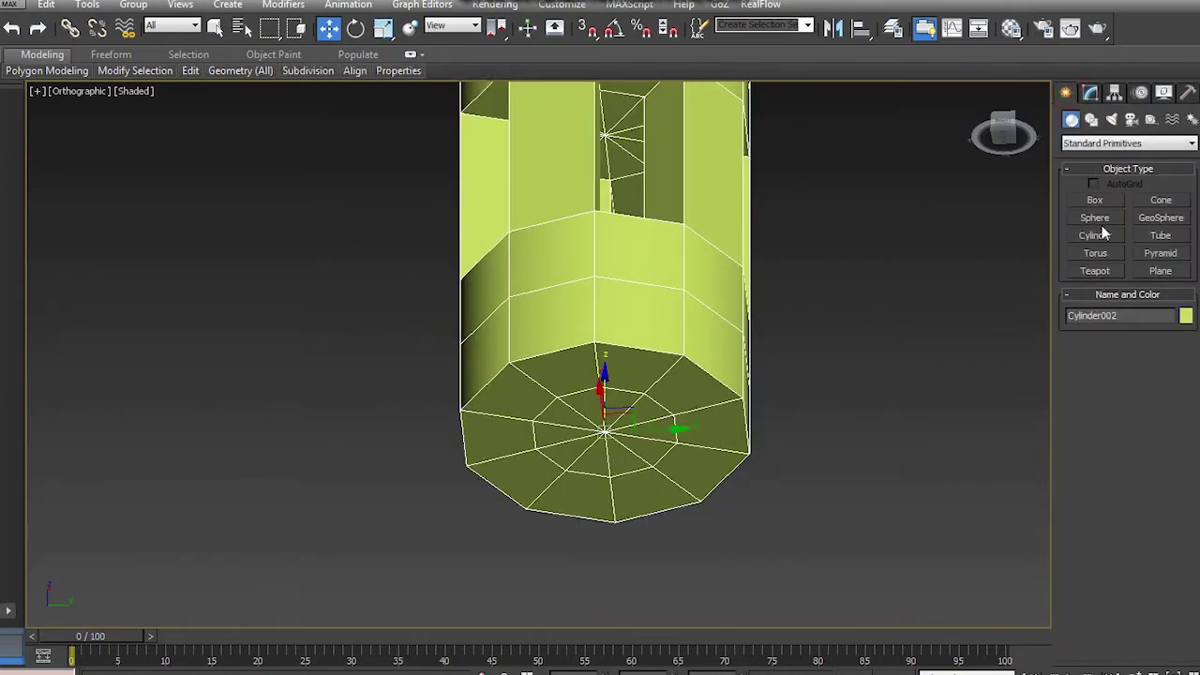
left_click(1098, 238)
middle_click_drag(847, 394, 793, 481, "alt")
left_click_drag(793, 482, 825, 480)
left_click(832, 409)
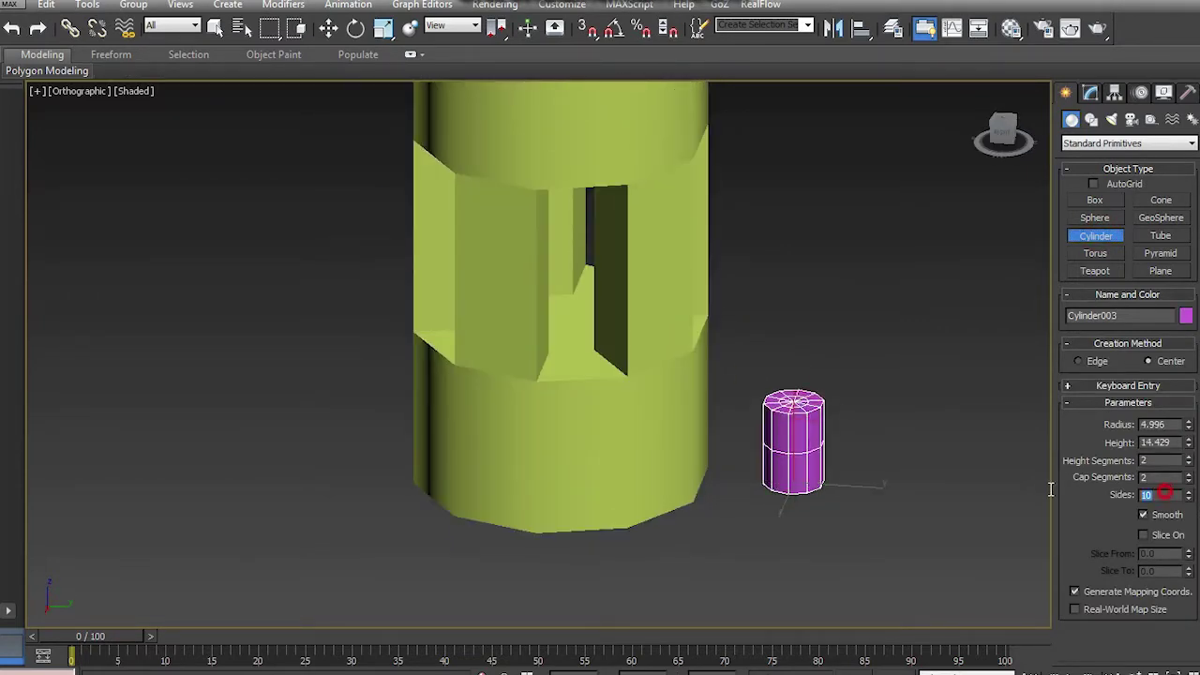
Give the small cylinder 30 sides and a radius of 2.5.
type("30")
key("Return")
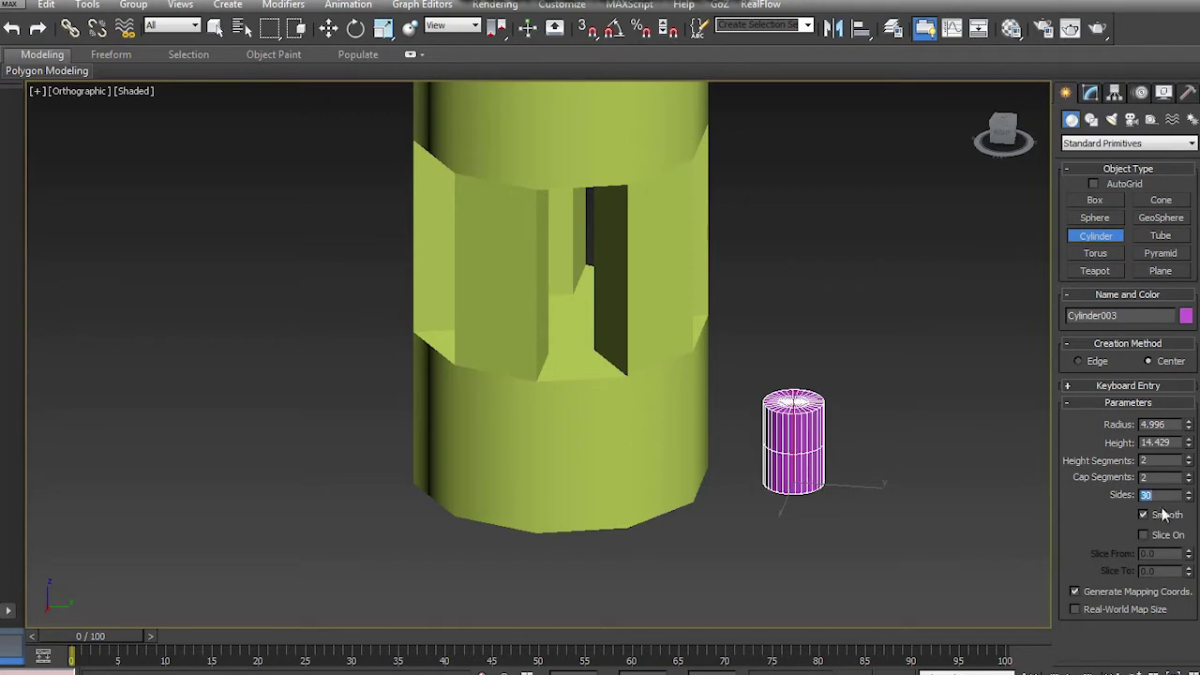
double_click(1171, 424)
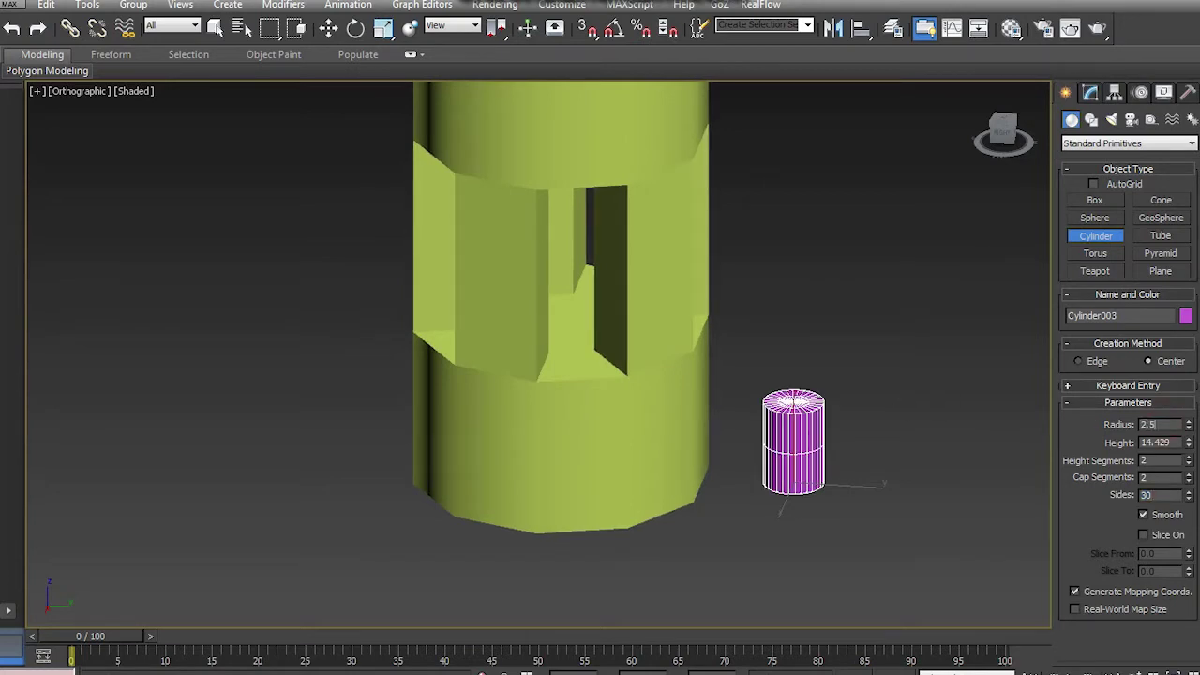
key("Return")
Align the small cylinder's pivot point to the body's centre on X, Y and Z, and lower it until it protrudes from the underside.
mouse_move(884, 382)
middle_mouse_down("alt")
mouse_move(876, 417)
mouse_move(873, 381)
middle_mouse_up("alt")
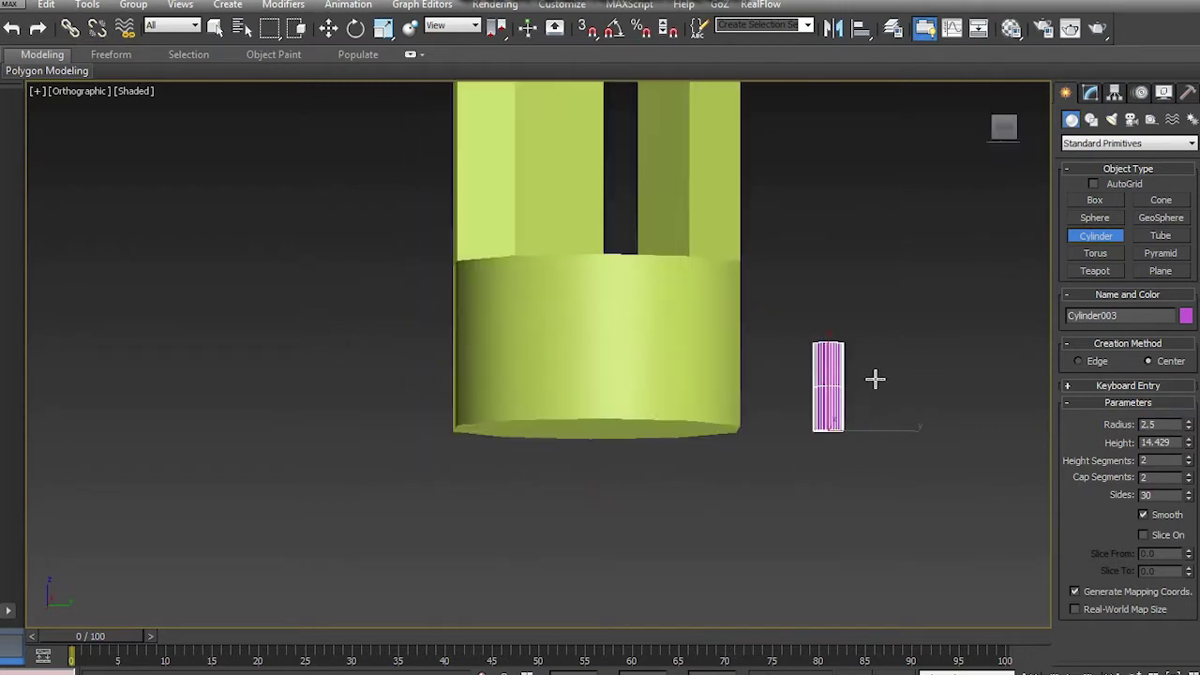
key("w")
left_click(635, 382)
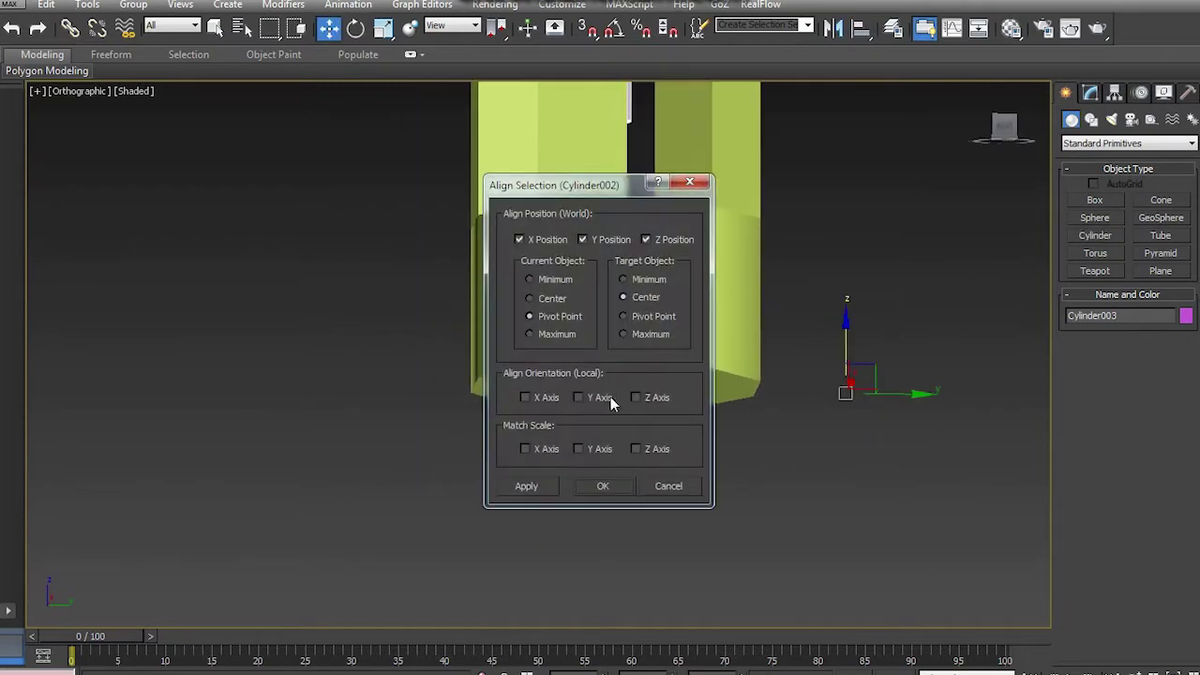
left_click(608, 487)
middle_click_drag(660, 312, 672, 382)
left_click_drag(622, 131, 656, 450)
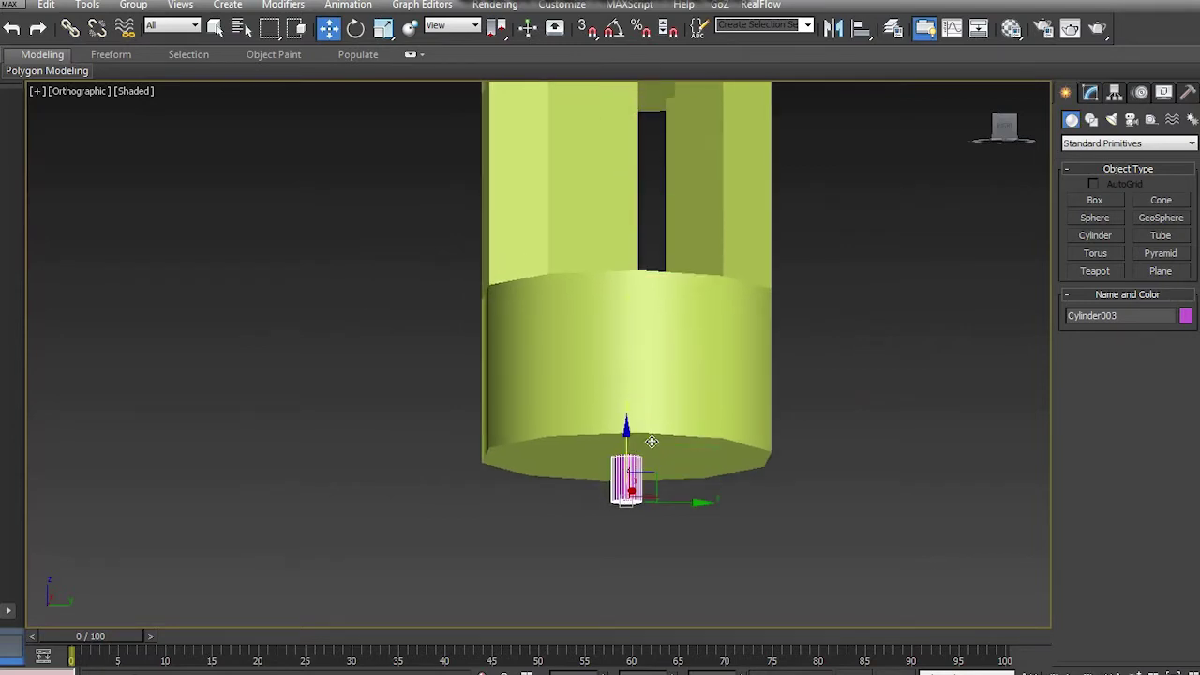
Clone the small cylinder upward as one independent copy and position it protruding from the body's top cap.
scroll(702, 407, "down", 3)
scroll(702, 488, "down", 3)
left_click_drag(664, 549, 669, 366, "shift")
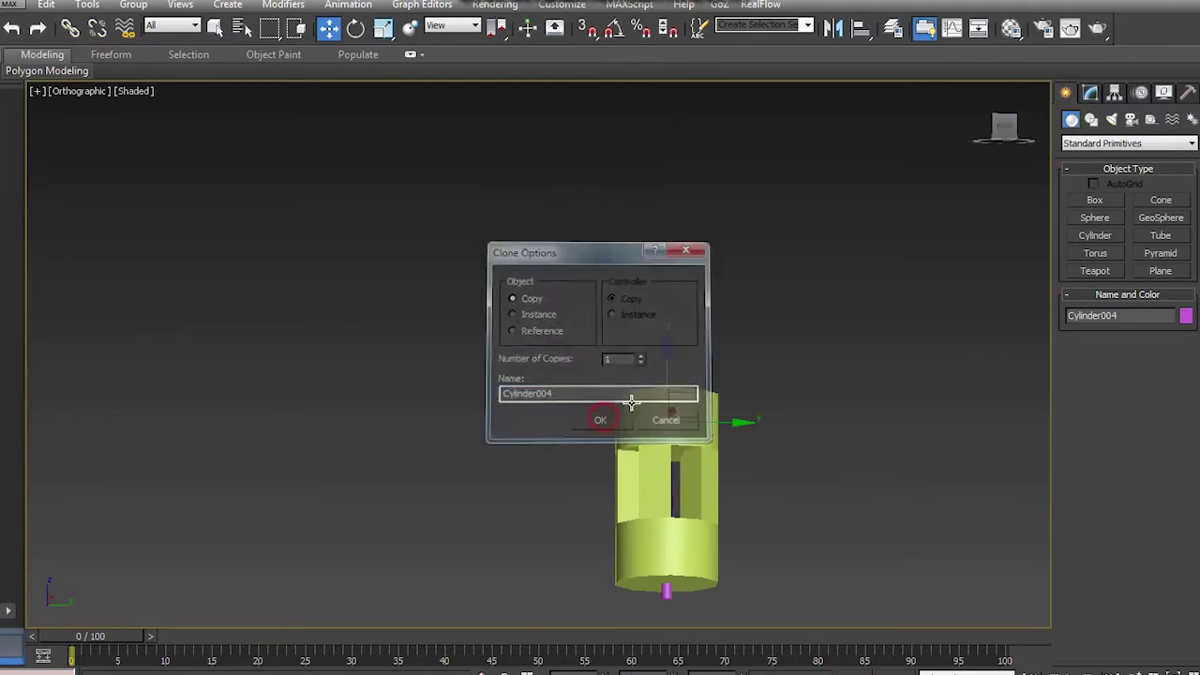
left_click(603, 421)
scroll(680, 398, "up", 4)
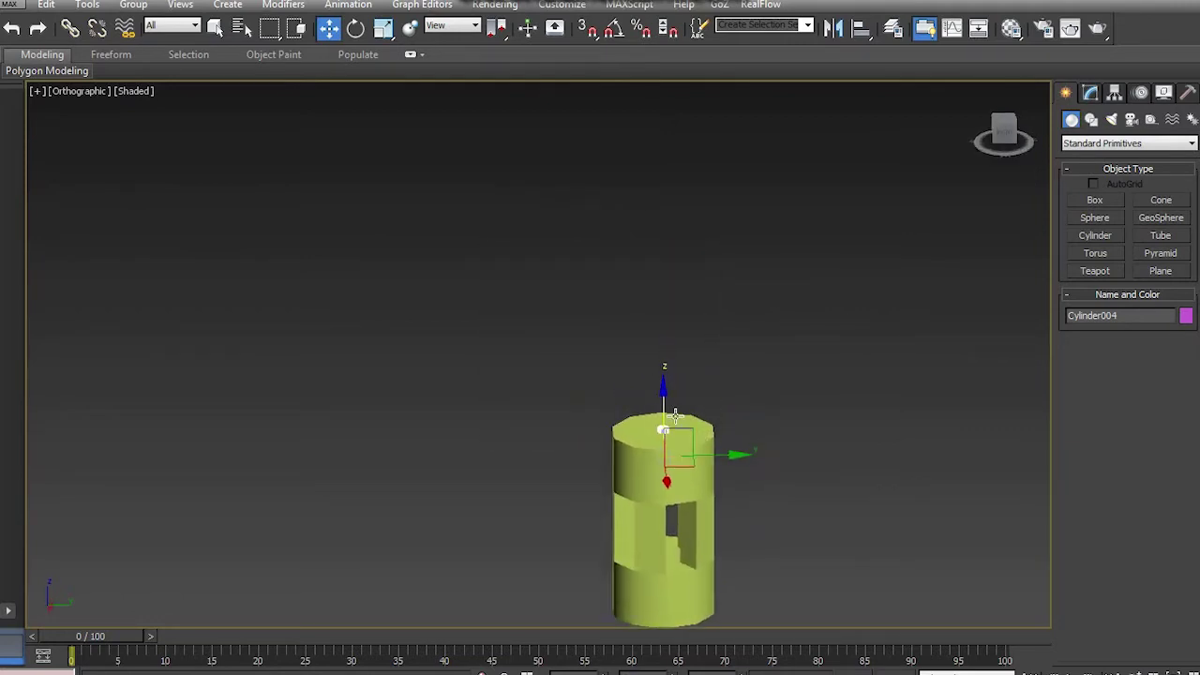
left_click_drag(657, 372, 658, 382)
Set the radius of the small cylinder on top to 4.
left_click(1091, 93)
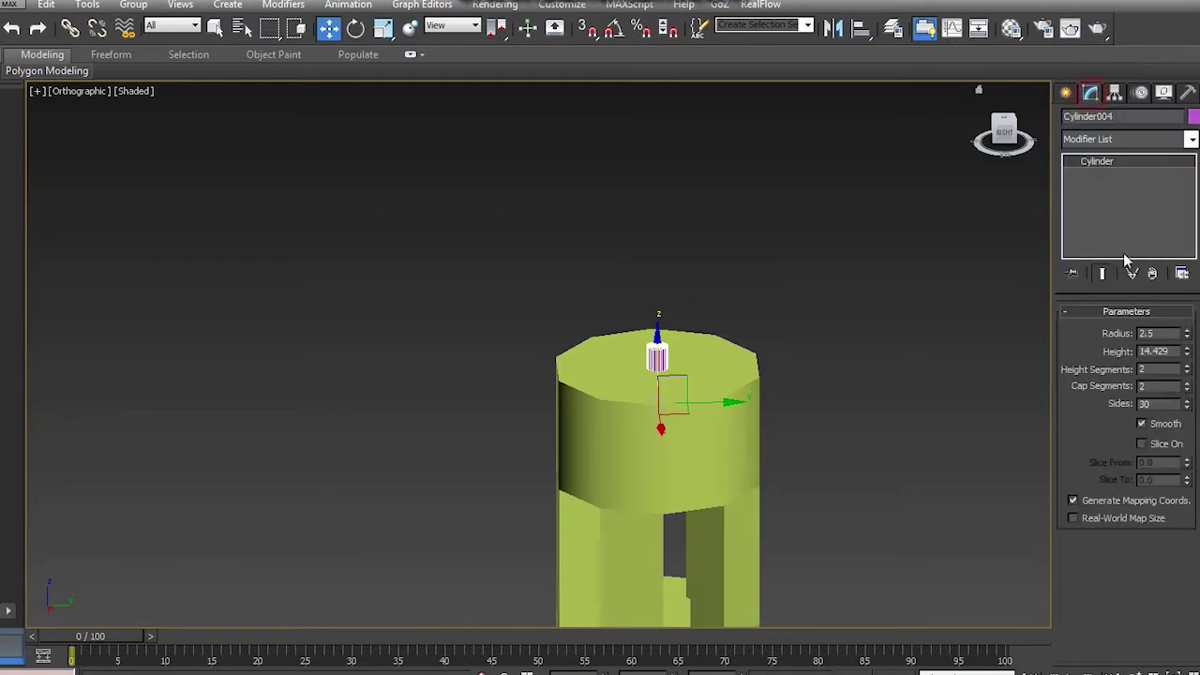
double_click(1161, 333)
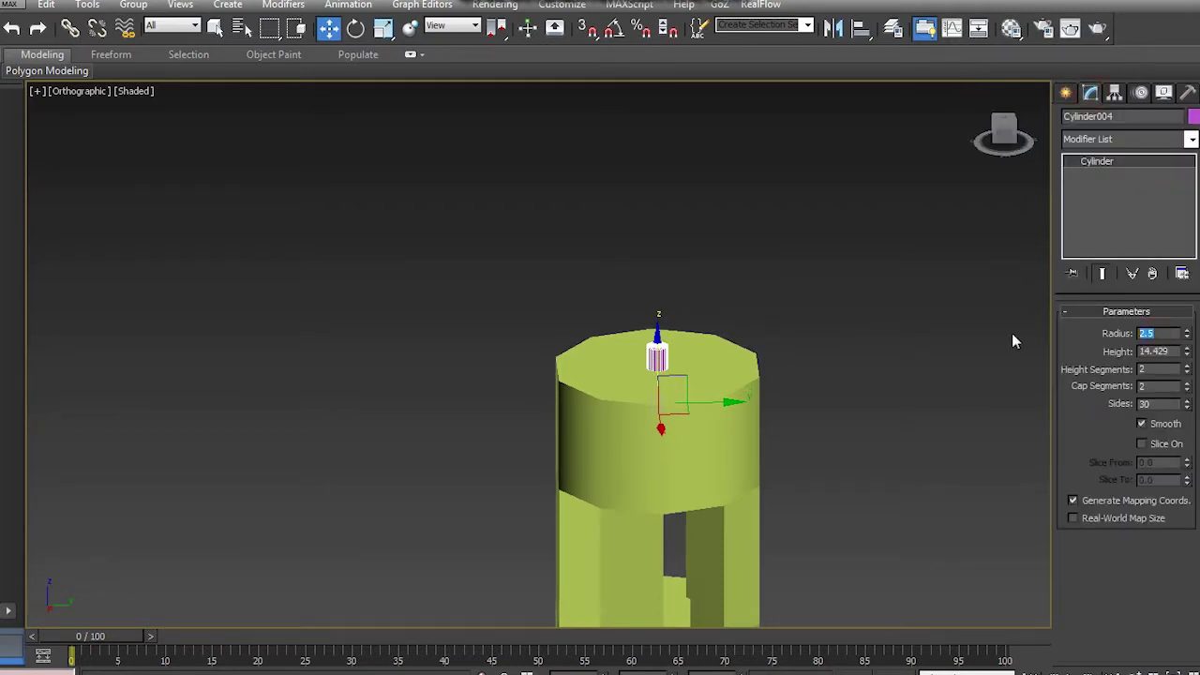
type("4")
key("Return")
middle_click_drag(744, 367, 698, 405, "alt")
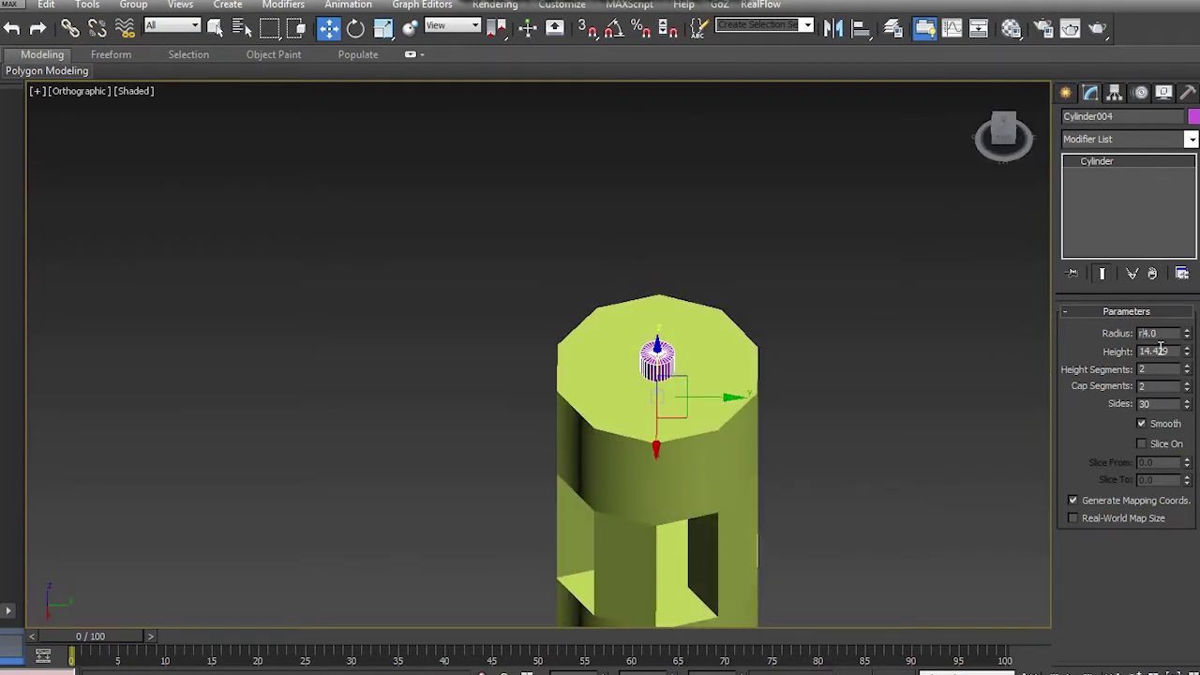
Scale the small top cylinder up in the XY plane to make it wider.
scroll(807, 417, "down", 3)
scroll(806, 417, "up", 2)
left_click(869, 424)
left_click(692, 361)
key("r")
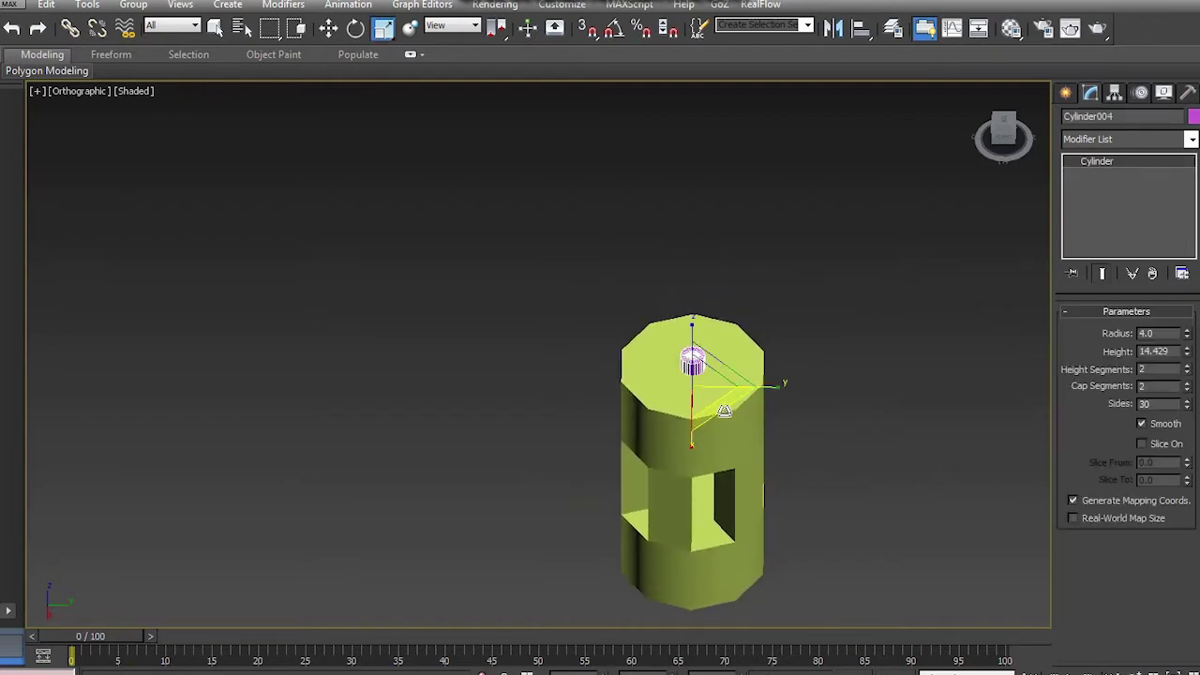
left_click_drag(737, 417, 770, 467)
Select the small cylinder under the body and scale it up in the XY plane to thicken it.
middle_click_drag(790, 568, 766, 429, "alt")
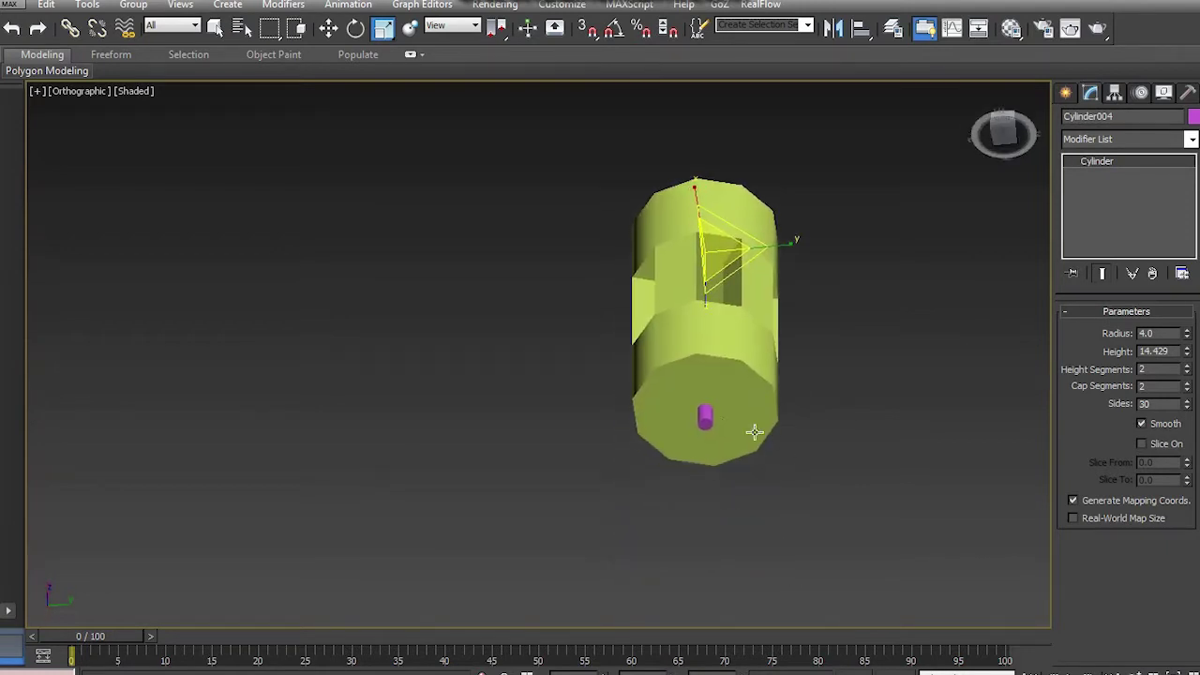
scroll(700, 422, "up", 5)
left_click(701, 422)
middle_click_drag(790, 471, 759, 499, "alt")
left_click_drag(700, 433, 708, 458)
middle_click_drag(708, 459, 803, 456, "alt")
key("r")
left_click_drag(673, 496, 686, 593)
key("ctrl+z")
Stretch the small bottom cylinder along Z into a long rod and lower it so more of it sticks out beneath the body.
left_click_drag(384, 56, 388, 69)
left_click_drag(679, 487, 694, 669)
scroll(750, 291, "down", 3)
middle_click_drag(752, 362, 818, 413)
key("w")
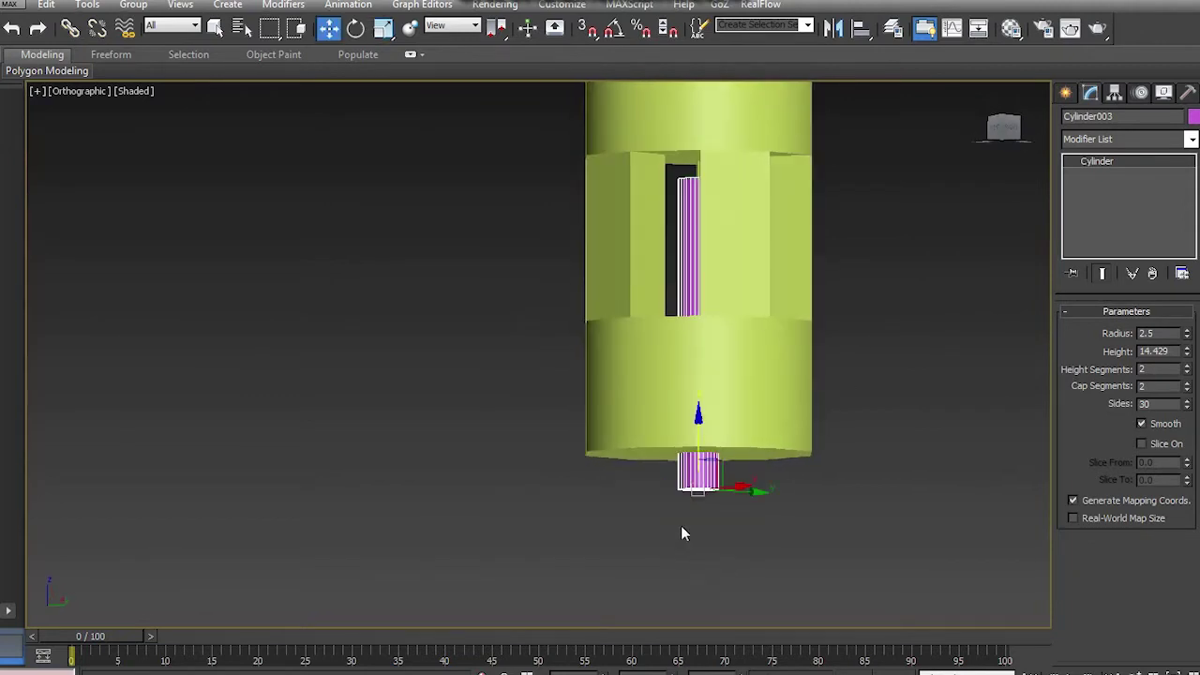
left_click_drag(698, 437, 699, 531)
Stretch the small top cylinder along Z and lower it through the upper section, leaving only its top slightly above the cap.
scroll(697, 341, "down", 3)
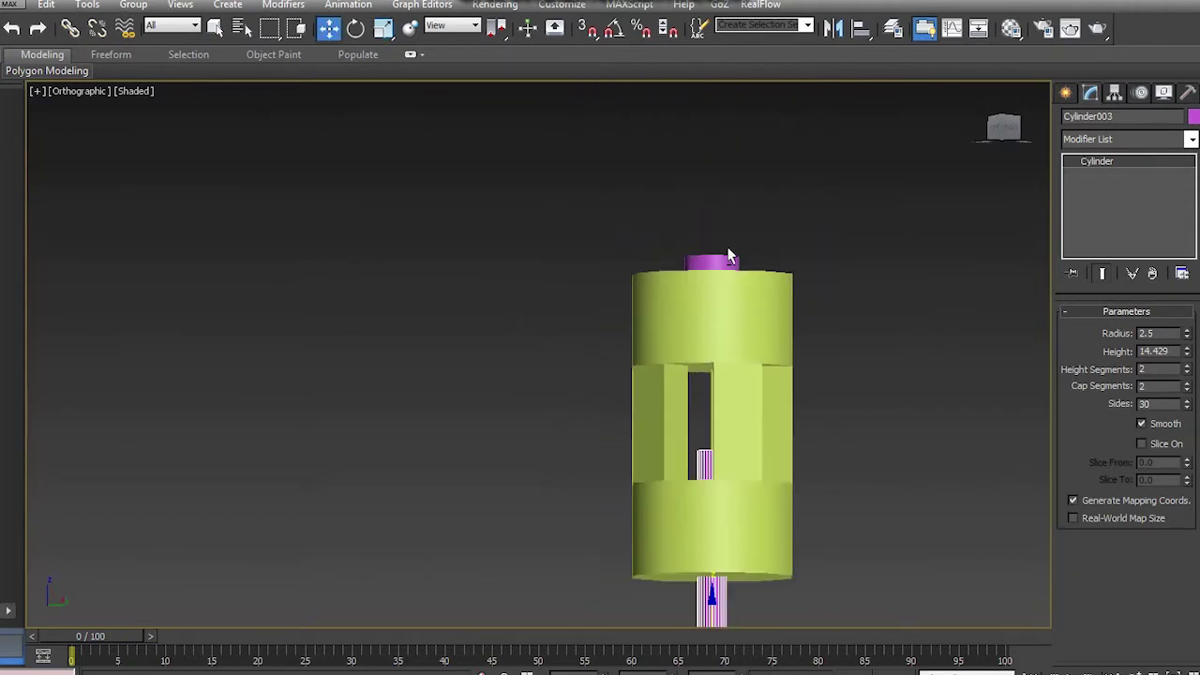
middle_click_drag(748, 304, 716, 276, "alt")
left_click(716, 274)
key("r")
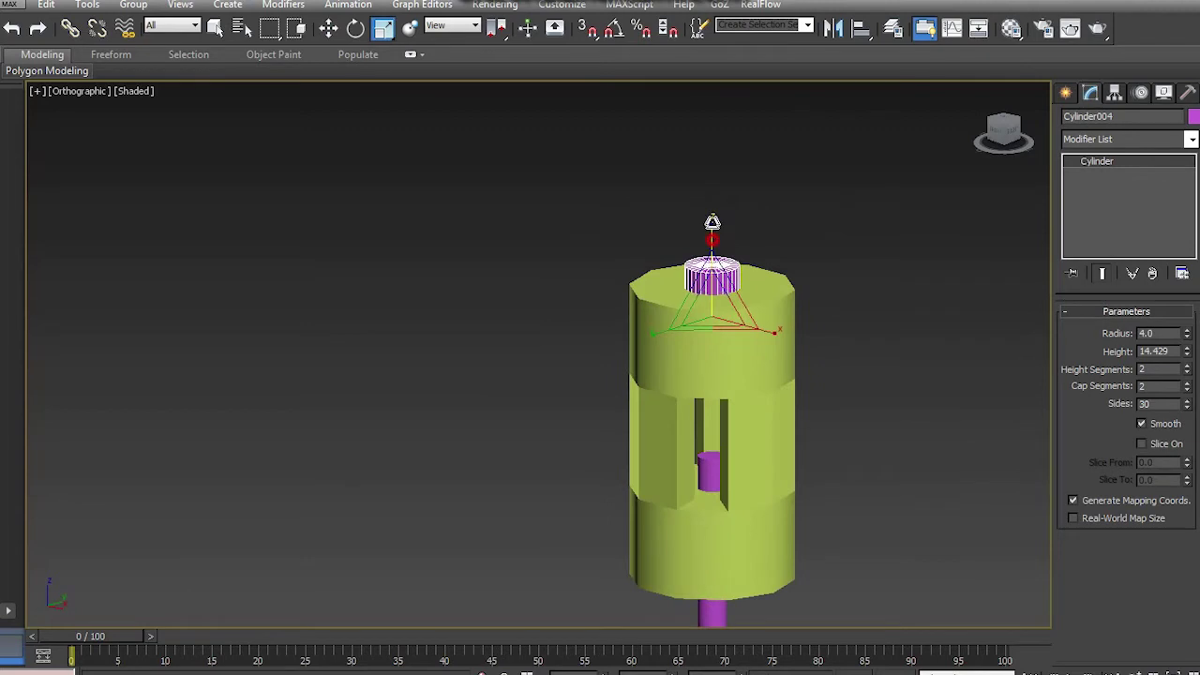
left_click_drag(712, 225, 713, 172)
key("w")
left_click_drag(714, 261, 715, 328)
middle_click_drag(769, 413, 783, 389, "alt")
Use ProBoolean Subtraction on the green body to cut away the bottom rod and the small top cylinder, and finish picking.
left_click(777, 332)
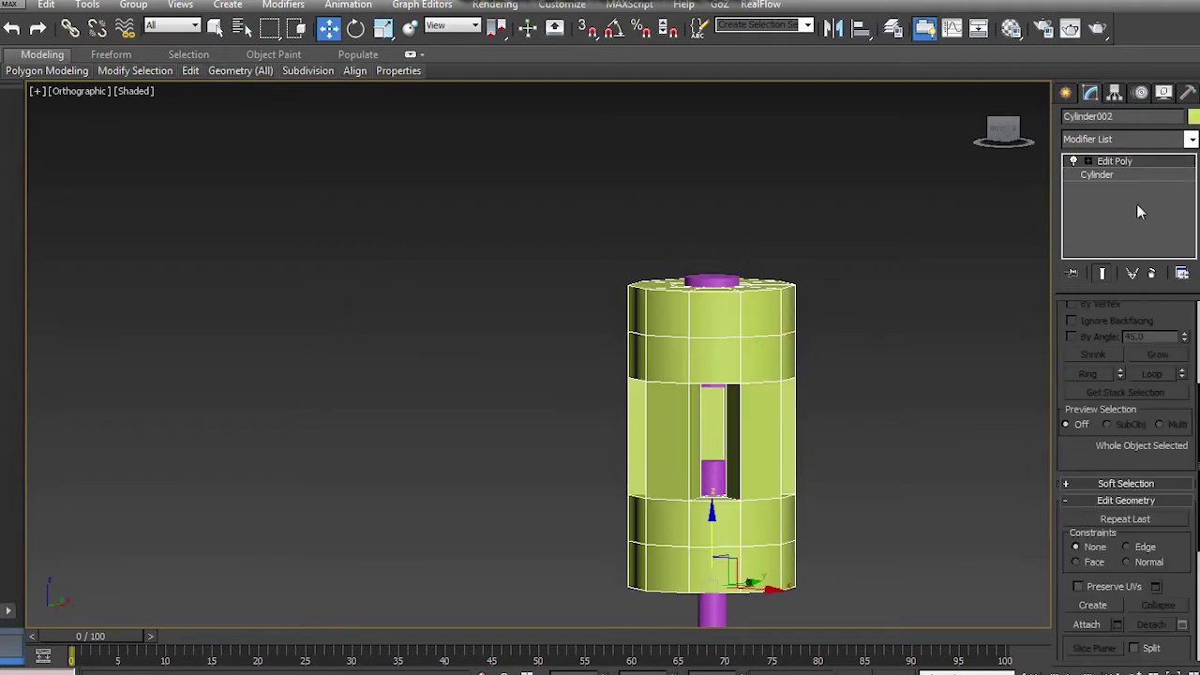
left_click(1066, 93)
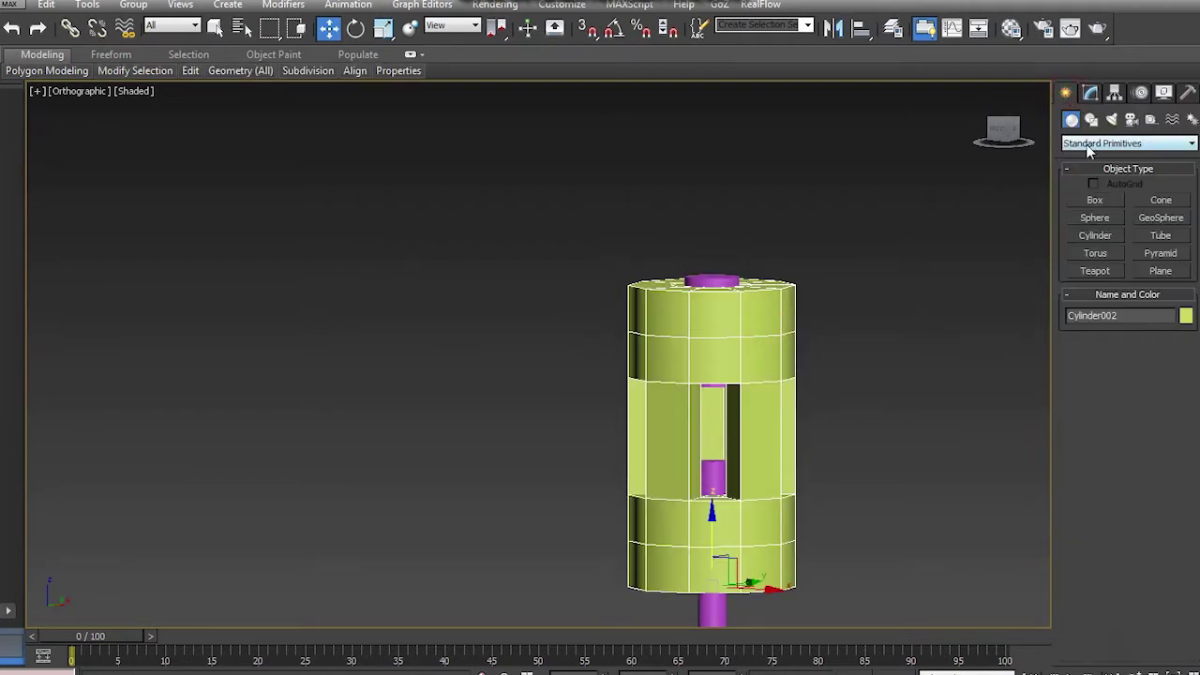
left_click(1087, 145)
left_click(1095, 181)
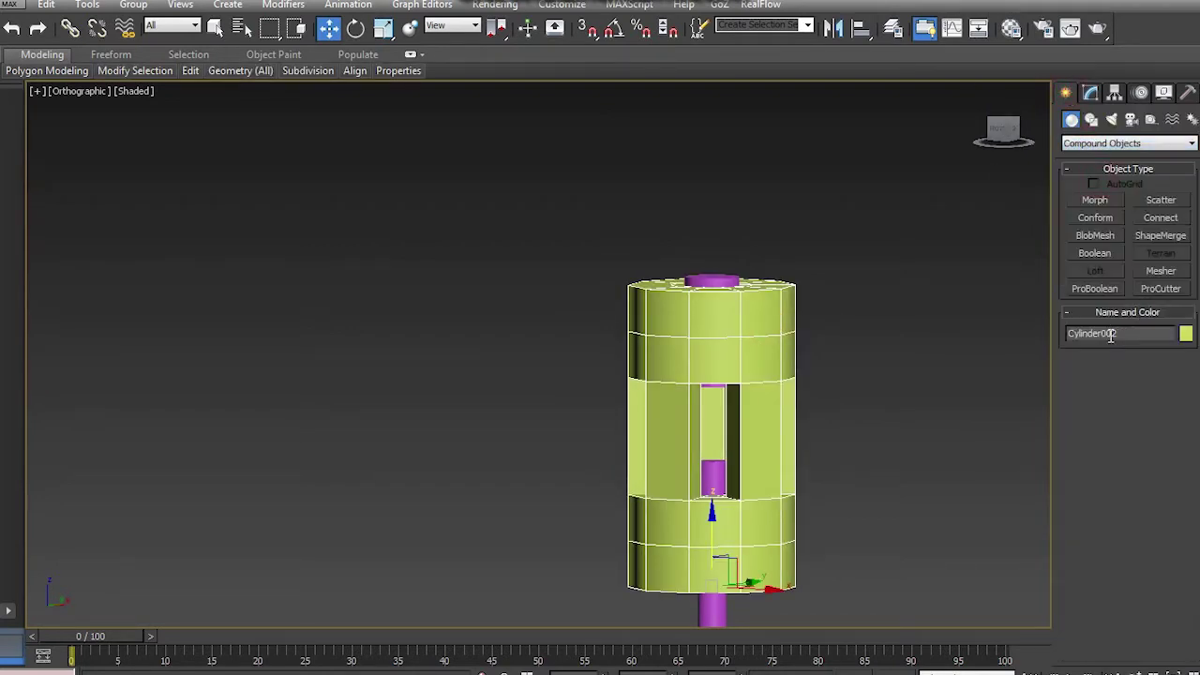
left_click(1097, 289)
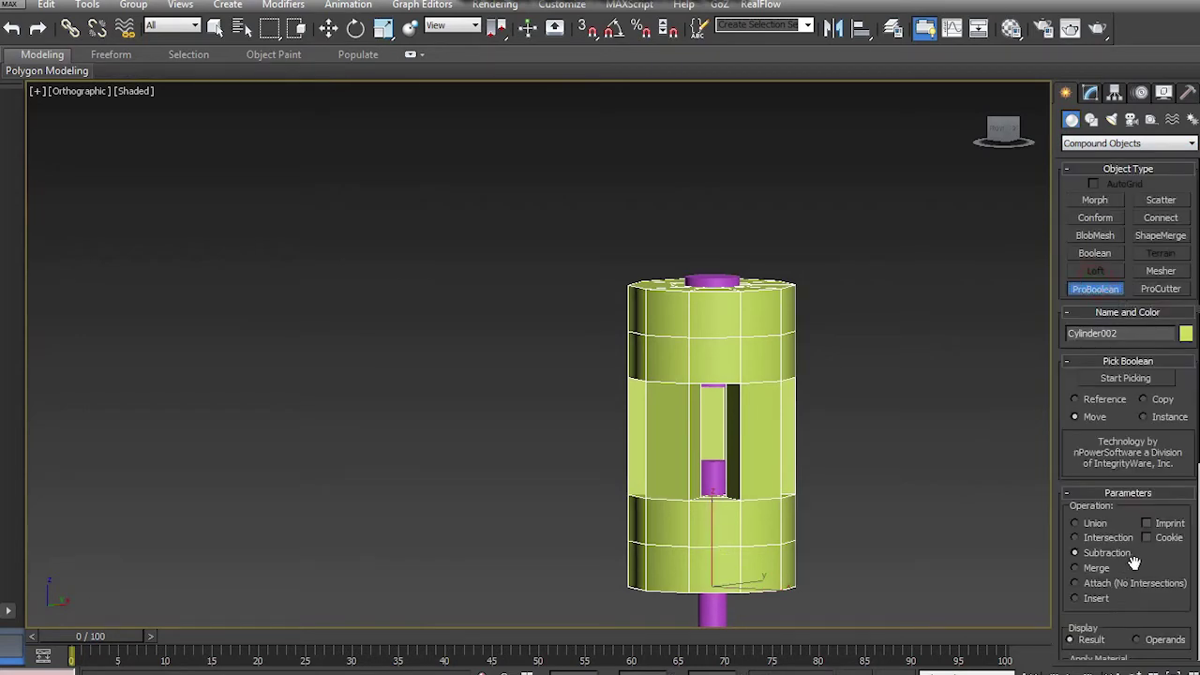
left_click(1128, 377)
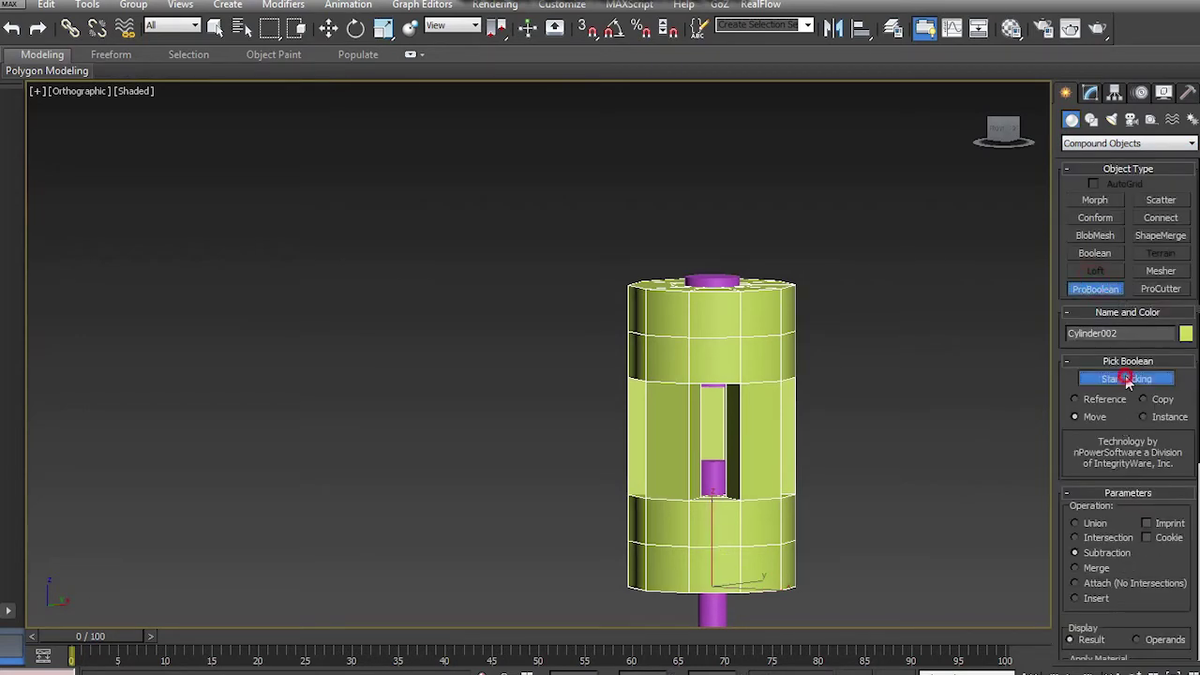
left_click(710, 617)
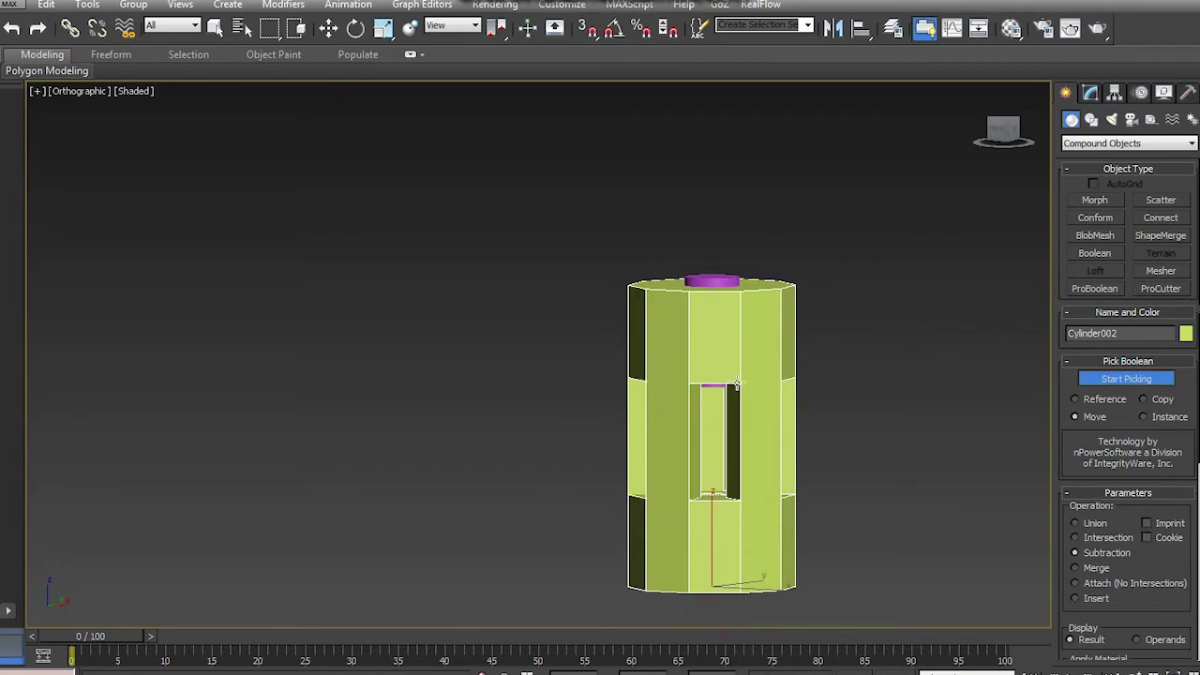
middle_click_drag(742, 329, 707, 411, "alt")
middle_click_drag(752, 402, 619, 299)
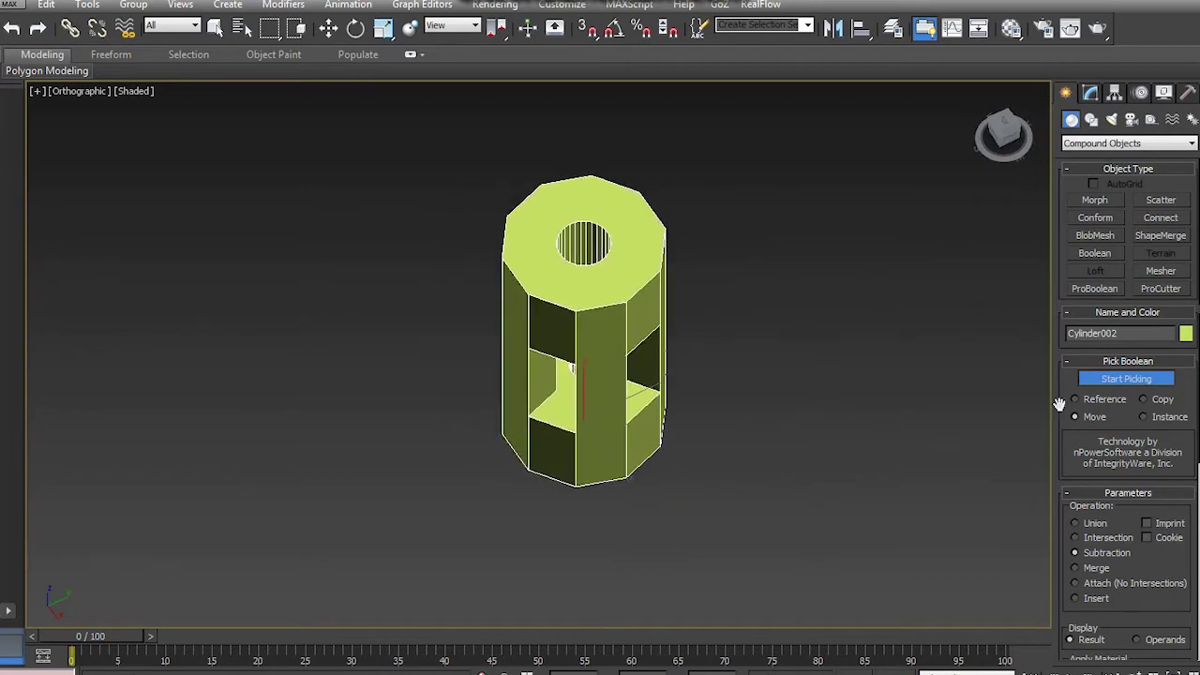
right_click(815, 451)
left_click(804, 452)
middle_click_drag(689, 350, 736, 379)
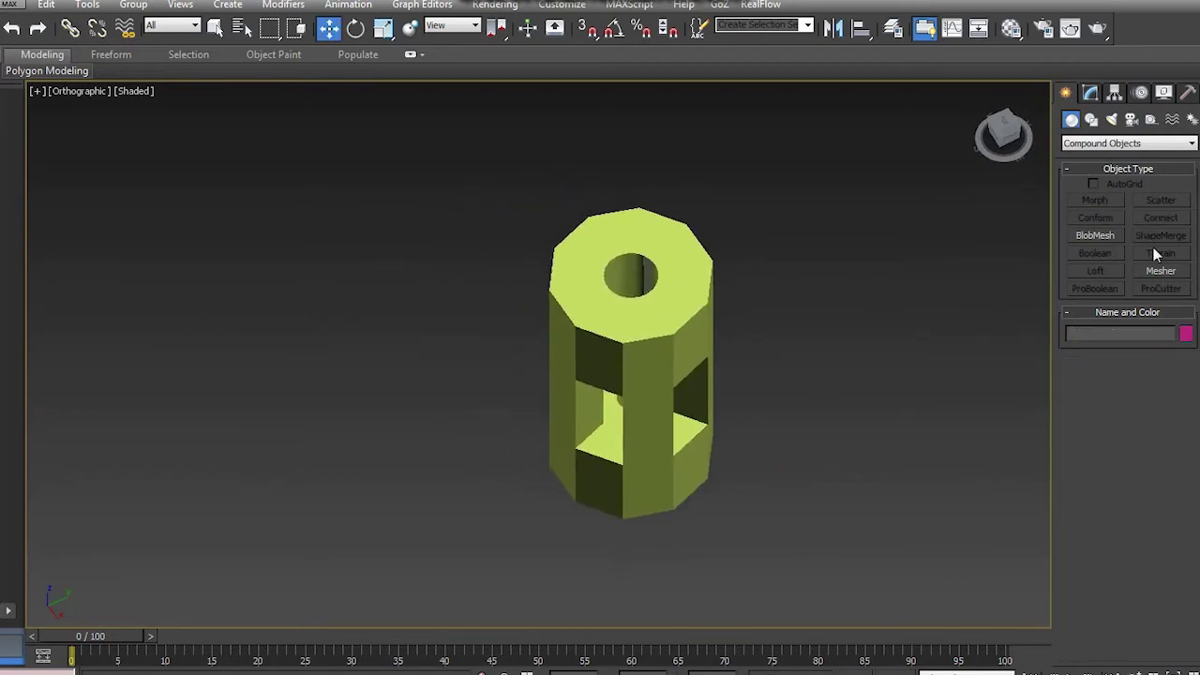
Create a thin upright standard cylinder beside the body, about 2.7 in radius and 54.1 in height.
left_click(1081, 147)
left_click(1088, 156)
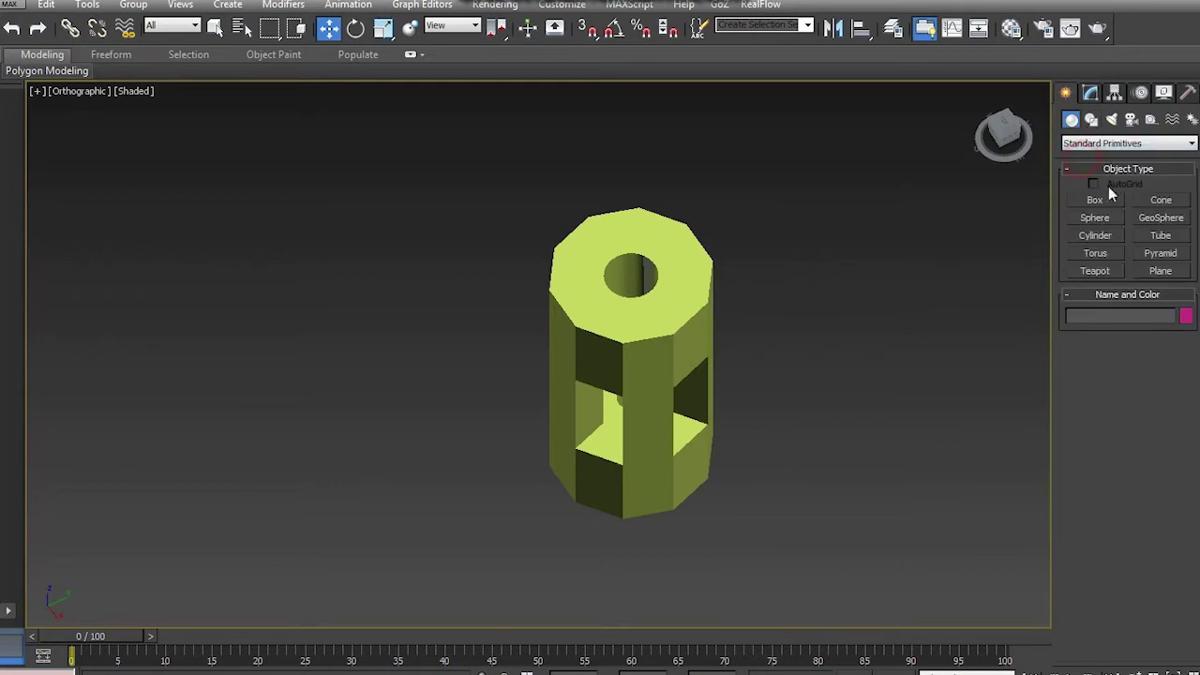
left_click(1097, 235)
left_click(787, 494)
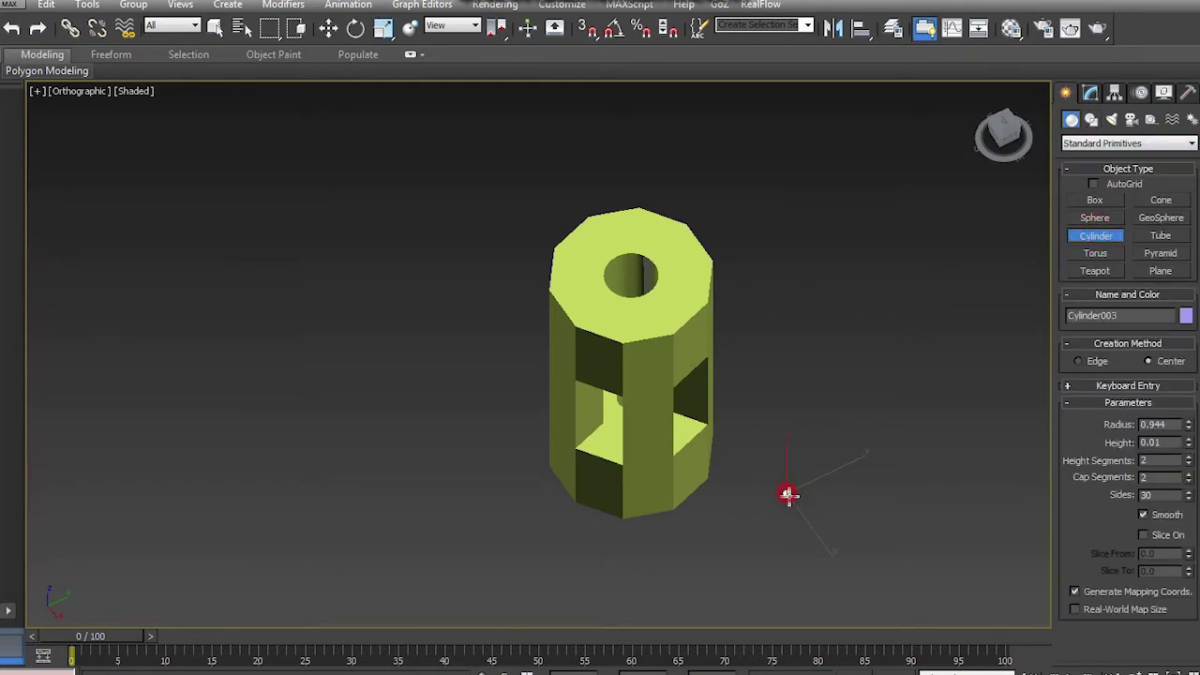
left_click_drag(794, 498, 793, 497)
left_click(817, 317)
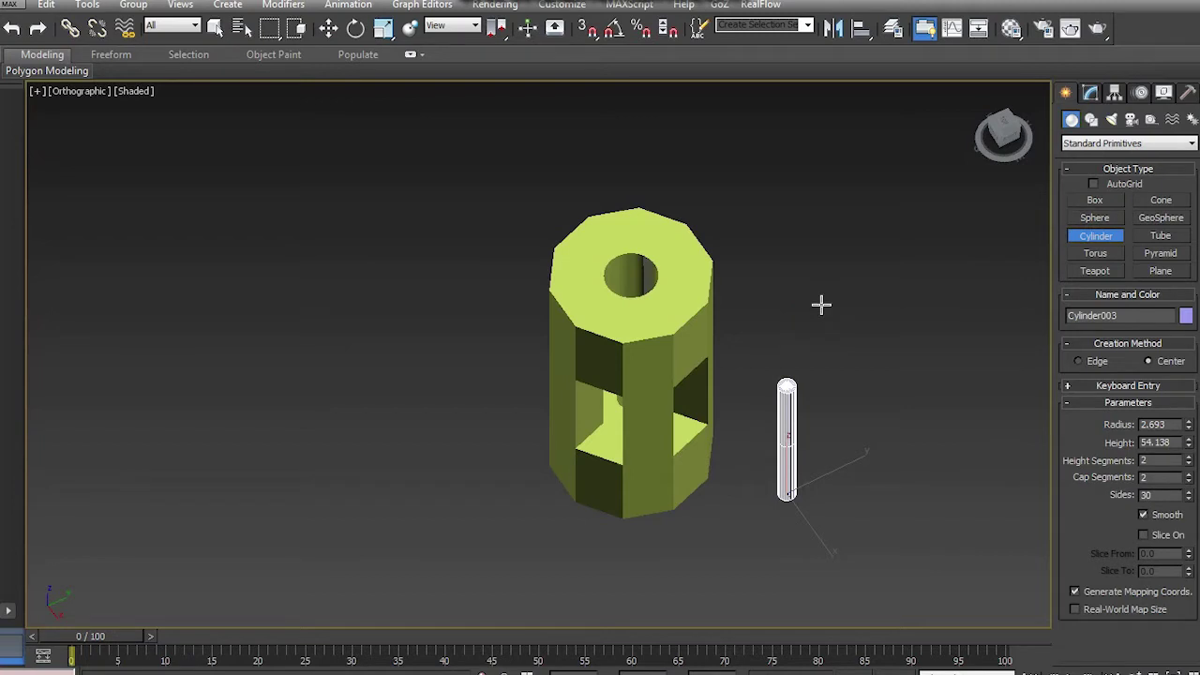
Rotate the thin cylinder about the Y axis with angle snap on so that it lies horizontally.
key("e")
left_click_drag(799, 480, 858, 574)
key("ctrl+z")
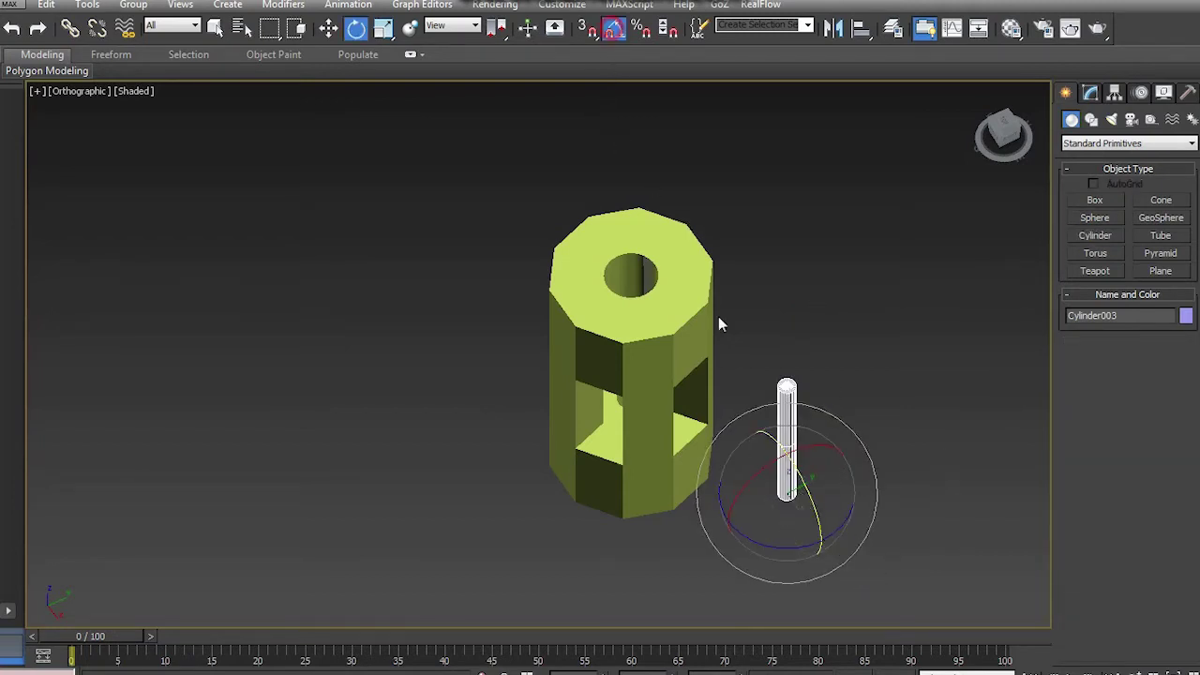
left_click_drag(799, 479, 831, 545)
Align the thin cylinder's pivot point to the body's center in the X, Y and Z positions.
key("w")
scroll(832, 541, "up", 3)
middle_click_drag(848, 497, 731, 511)
key("alt+a")
left_click(658, 253)
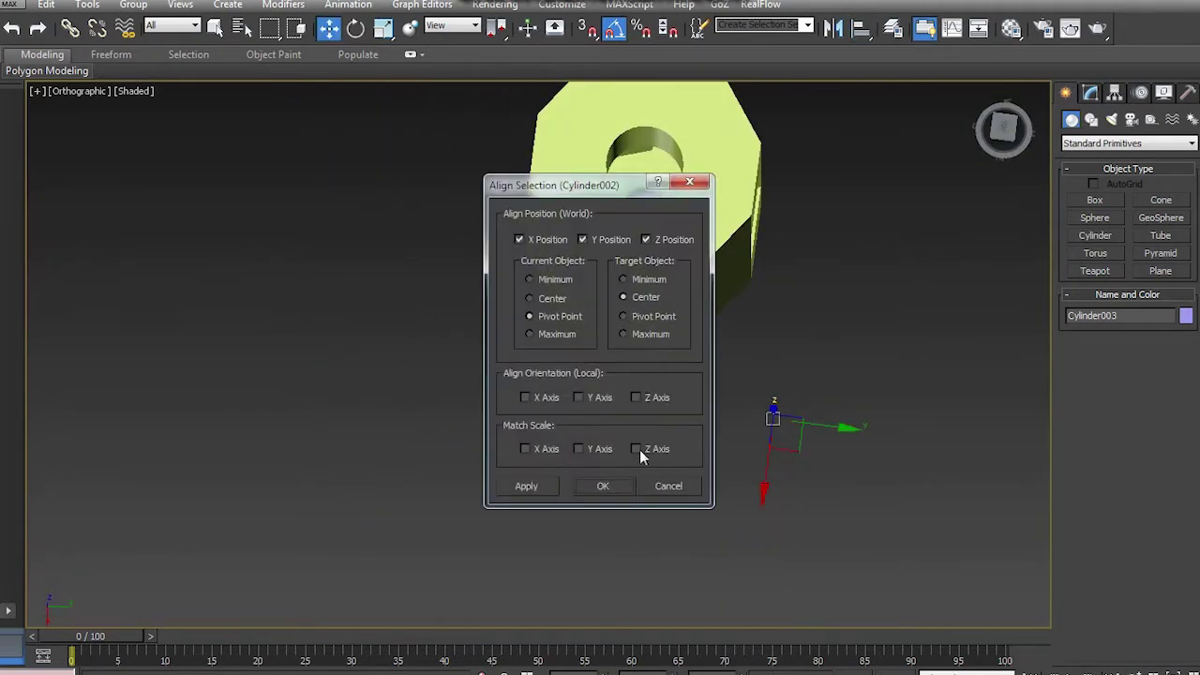
left_click(602, 490)
Move the thin cylinder along X until both ends stick out of the body, and raise it into the upper section.
middle_click_drag(691, 303, 885, 364)
left_click_drag(610, 399, 481, 393)
middle_click_drag(399, 339, 423, 314, "alt")
left_click_drag(425, 298, 419, 198)
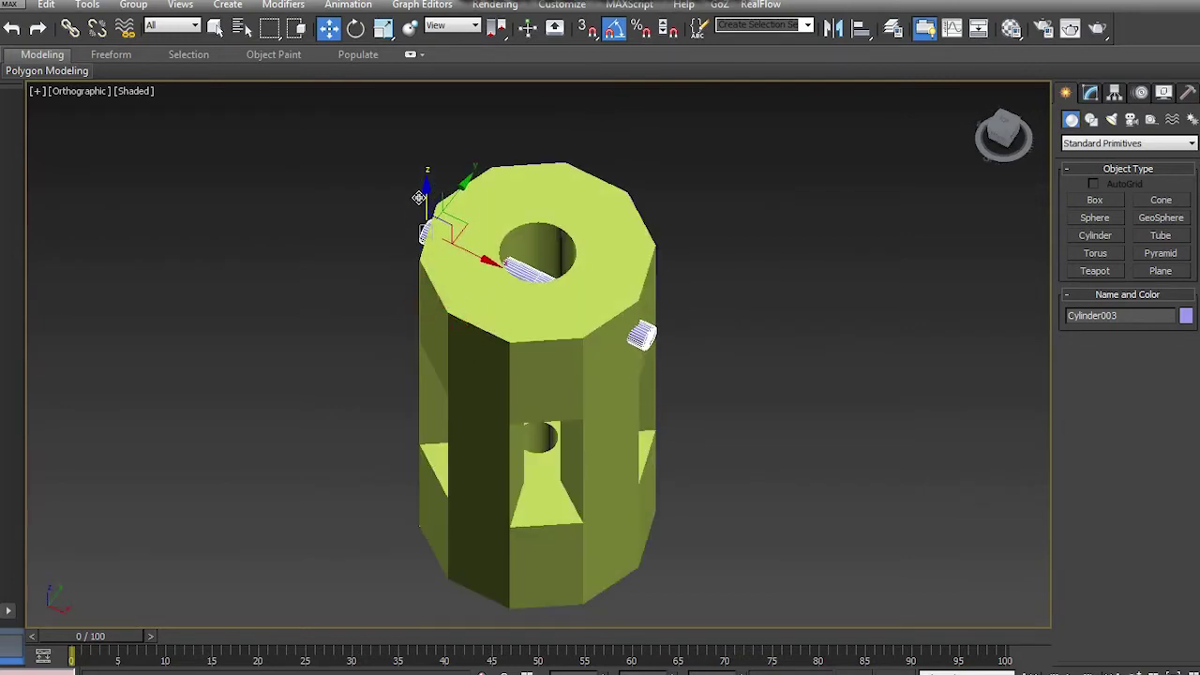
middle_click_drag(419, 198, 575, 313, "alt")
Try angling the thin cylinder about the Z axis, and rotate it back parallel to the X axis.
key("e")
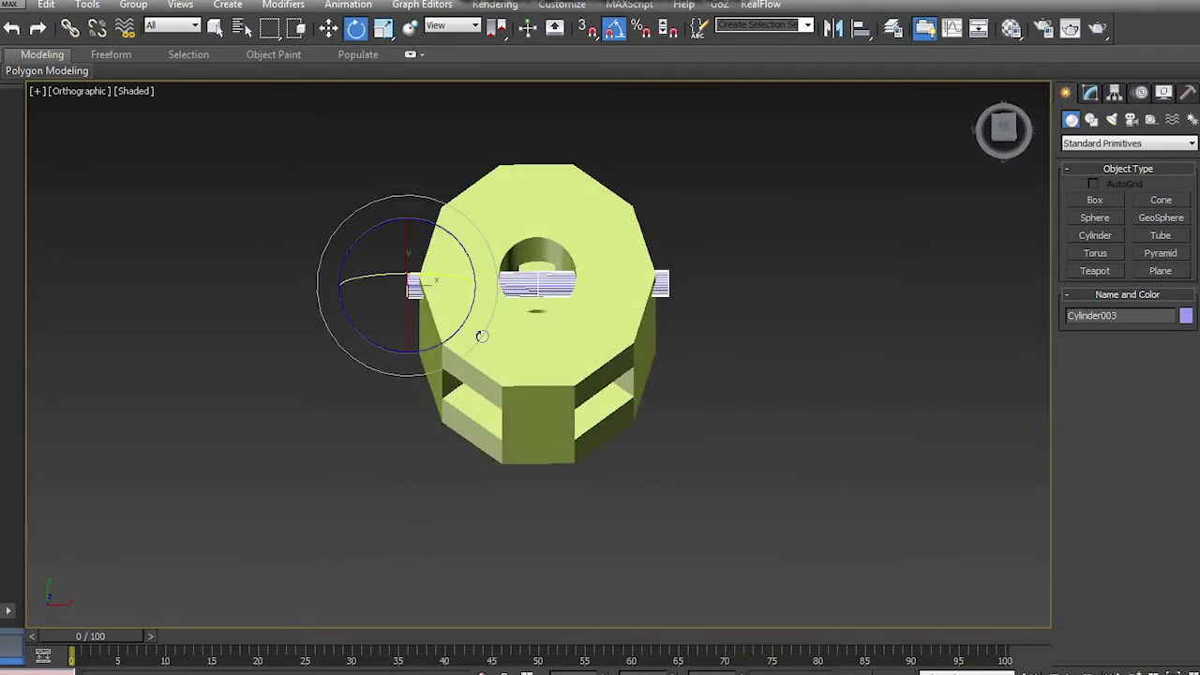
left_click_drag(455, 335, 447, 341)
middle_click_drag(446, 342, 920, 157, "alt")
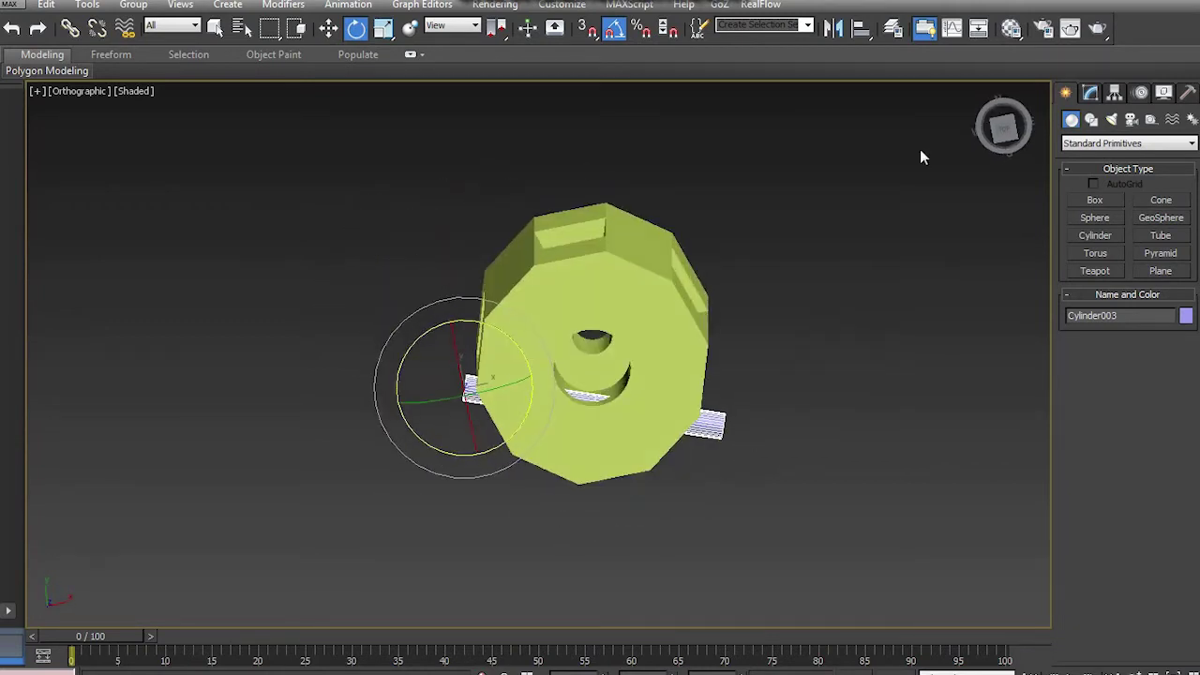
left_click(1004, 133)
key("w")
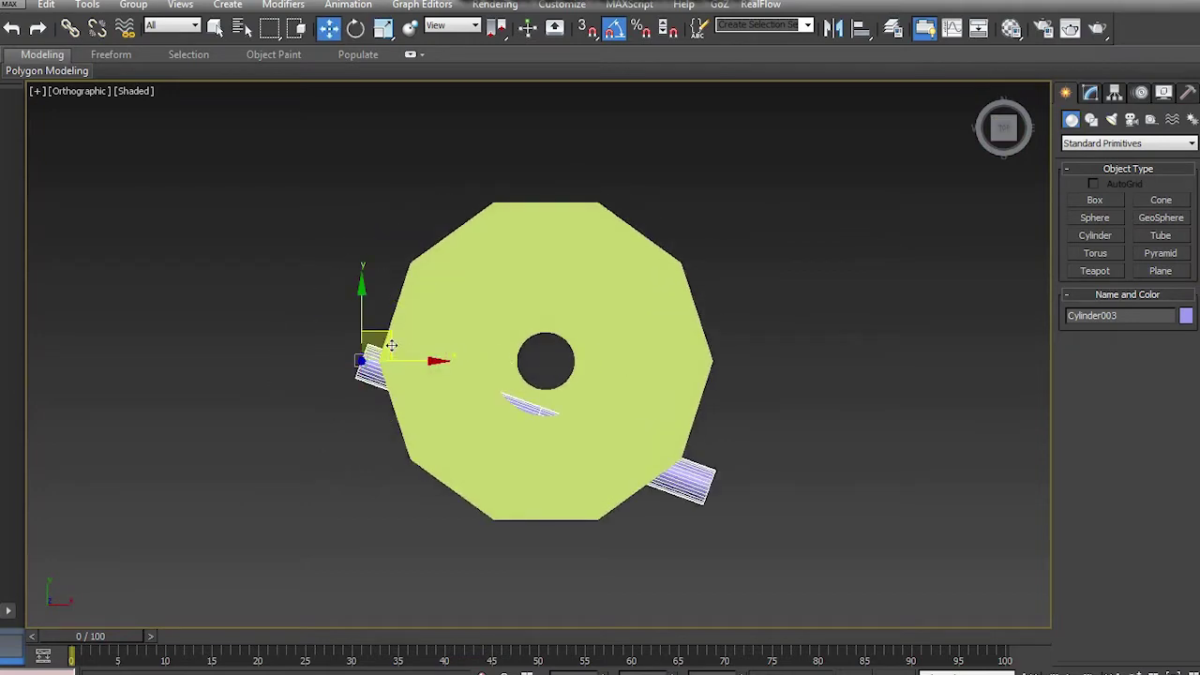
key("e")
left_click_drag(302, 334, 296, 342)
key("w")
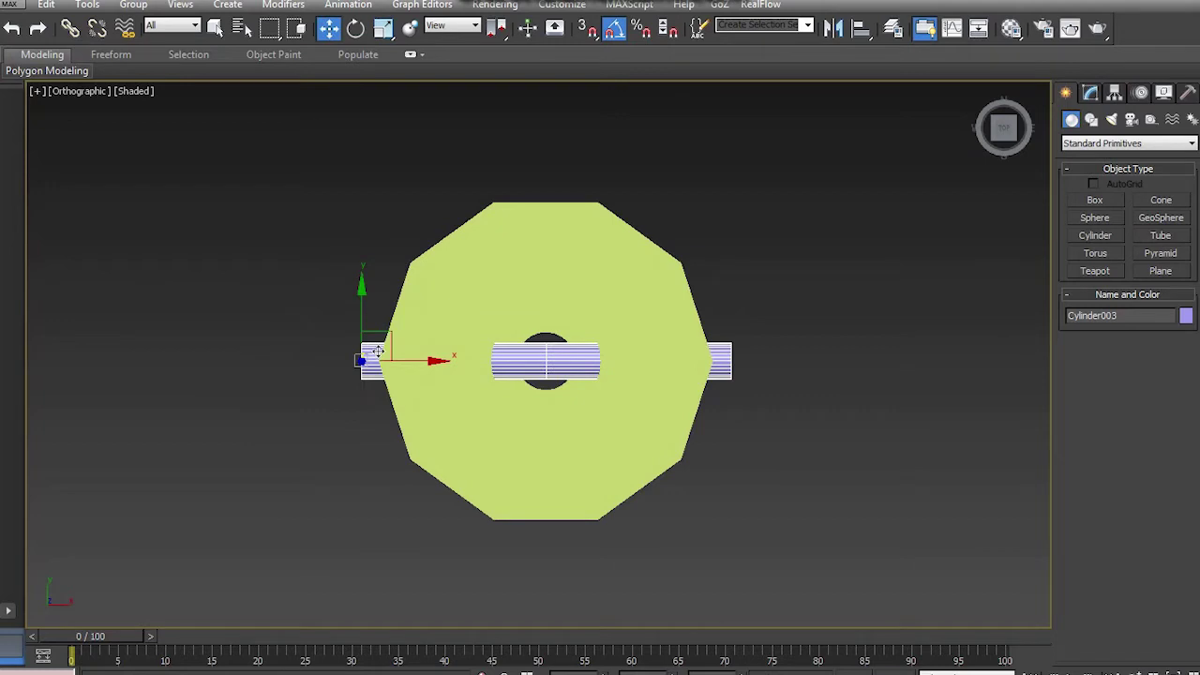
Shift the thin cylinder in the XY plane and rotate it about Z so it passes squarely through two opposite side faces.
left_click_drag(395, 338, 410, 289)
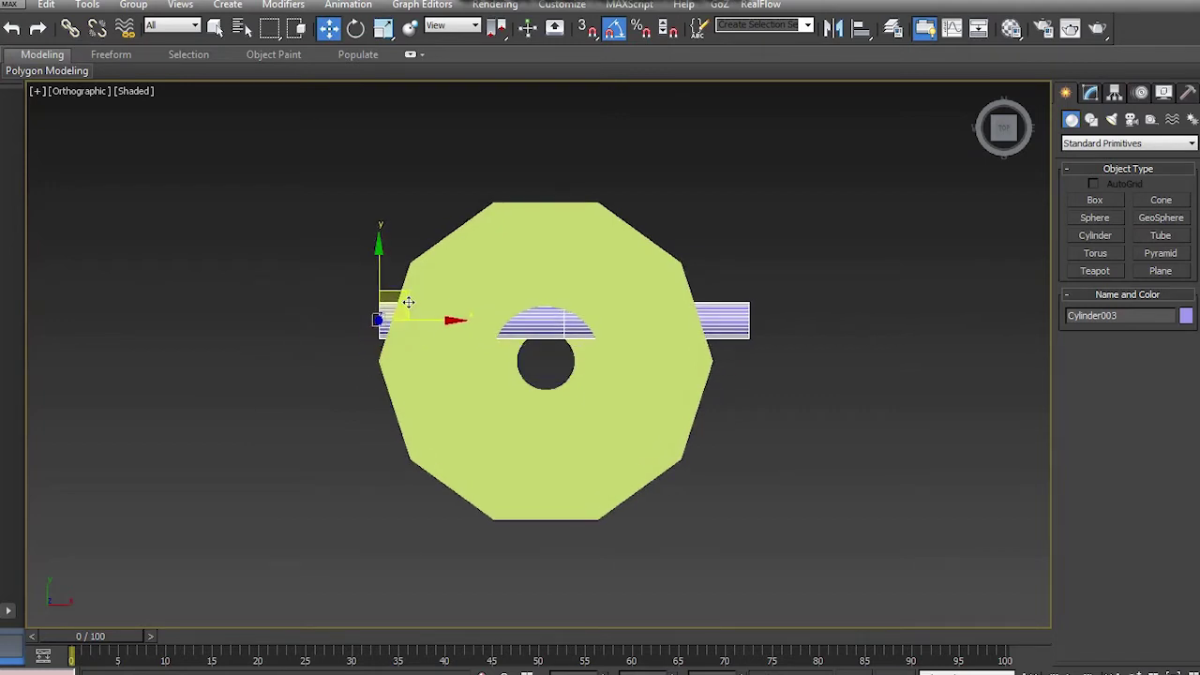
key("e")
mouse_move(439, 284)
left_mouse_down()
mouse_move(445, 303)
mouse_move(450, 293)
left_mouse_up()
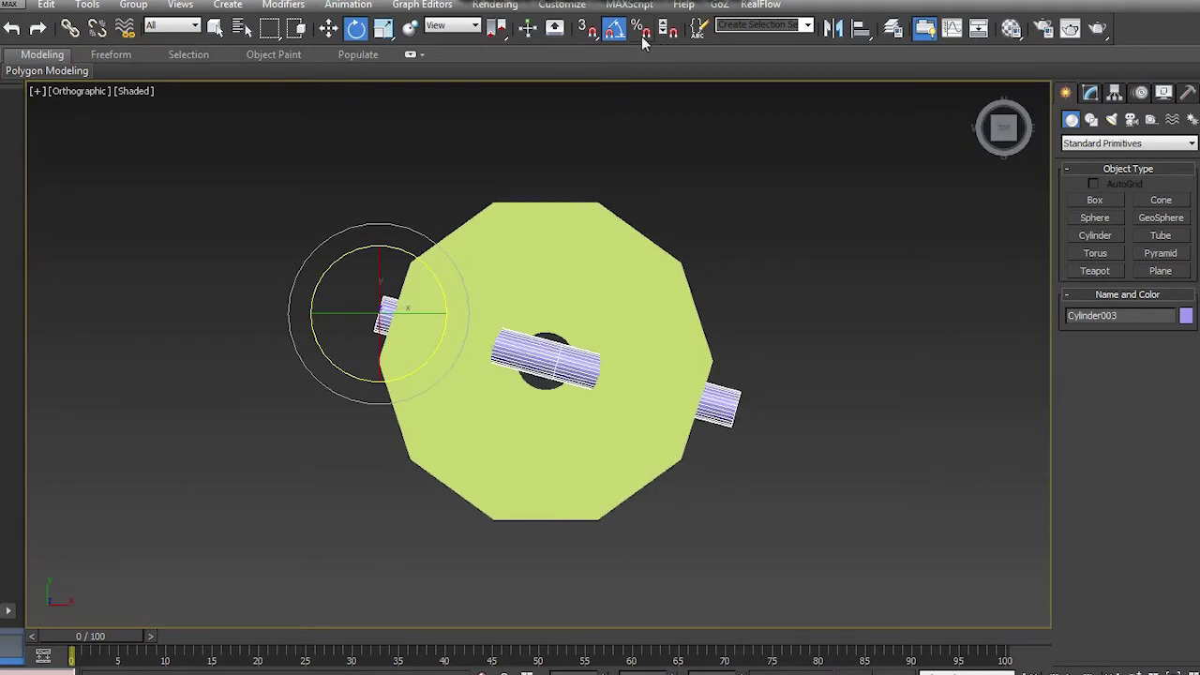
left_click_drag(426, 267, 403, 290)
Copy the thin cylinder straight down along Z into the body's lower section.
key("w")
middle_click_drag(601, 469, 670, 362, "alt")
middle_click_drag(666, 429, 673, 300)
scroll(664, 347, "down", 4)
middle_click_drag(661, 361, 787, 280)
scroll(652, 311, "up", 2)
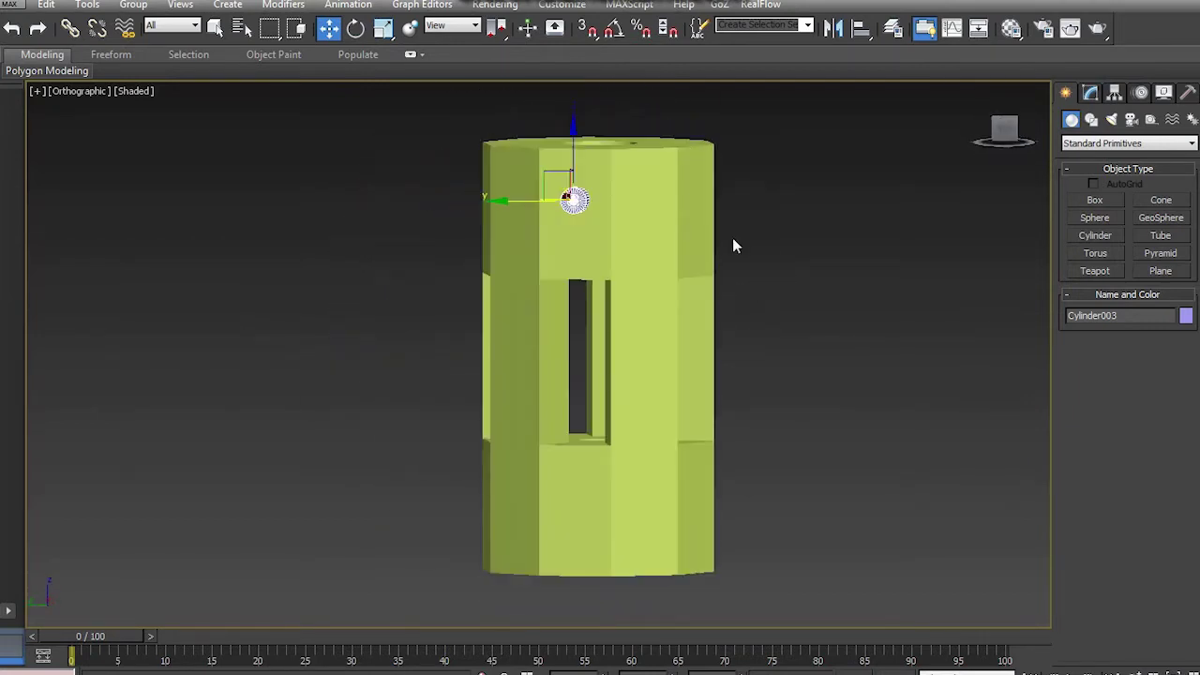
left_click_drag(575, 154, 571, 477, "shift")
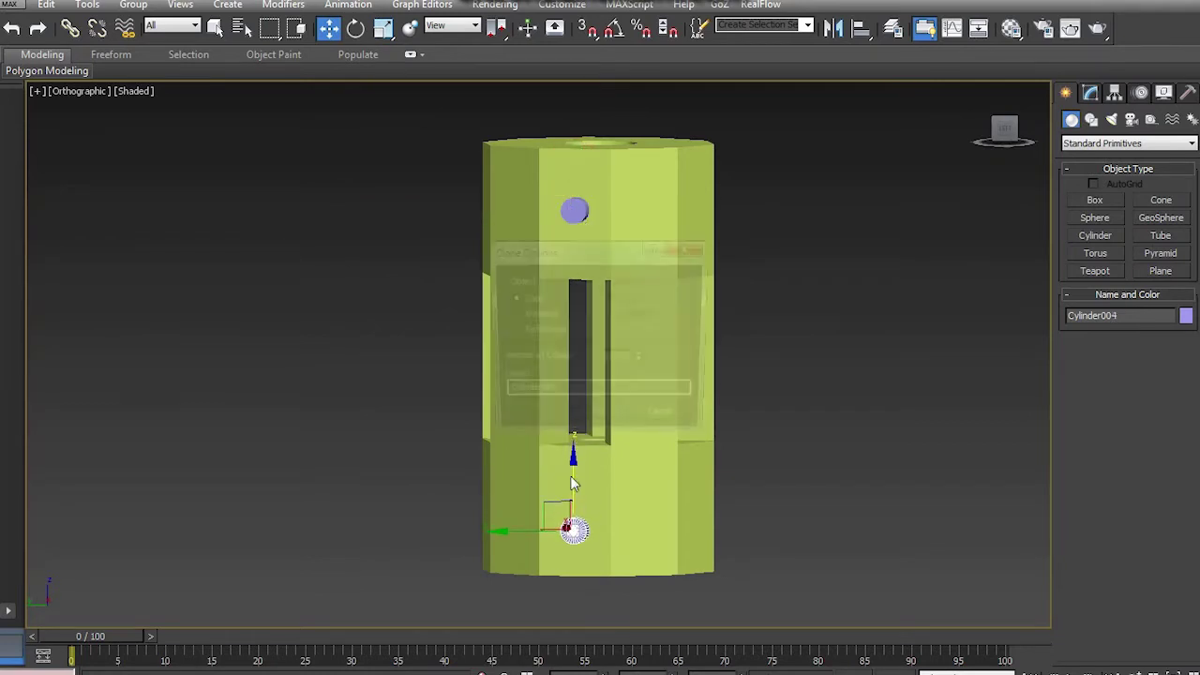
left_click(600, 422)
mouse_move(737, 388)
middle_mouse_down("alt")
mouse_move(610, 397)
mouse_move(603, 421)
mouse_move(645, 403)
middle_mouse_up("alt")
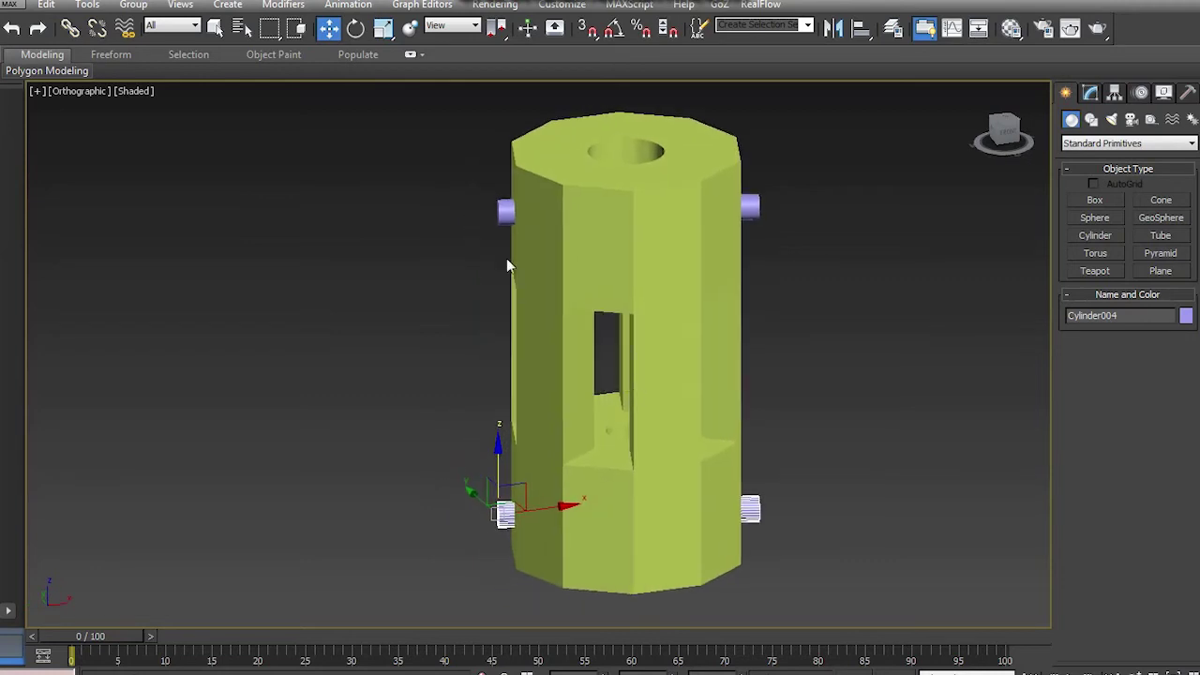
left_click(503, 211, "ctrl")
left_click_drag(680, 352, 413, 383, "shift")
left_click(663, 419)
mouse_move(663, 419)
middle_mouse_down("alt")
mouse_move(669, 388)
mouse_move(624, 406)
mouse_move(727, 337)
middle_mouse_up("alt")
left_click(744, 427)
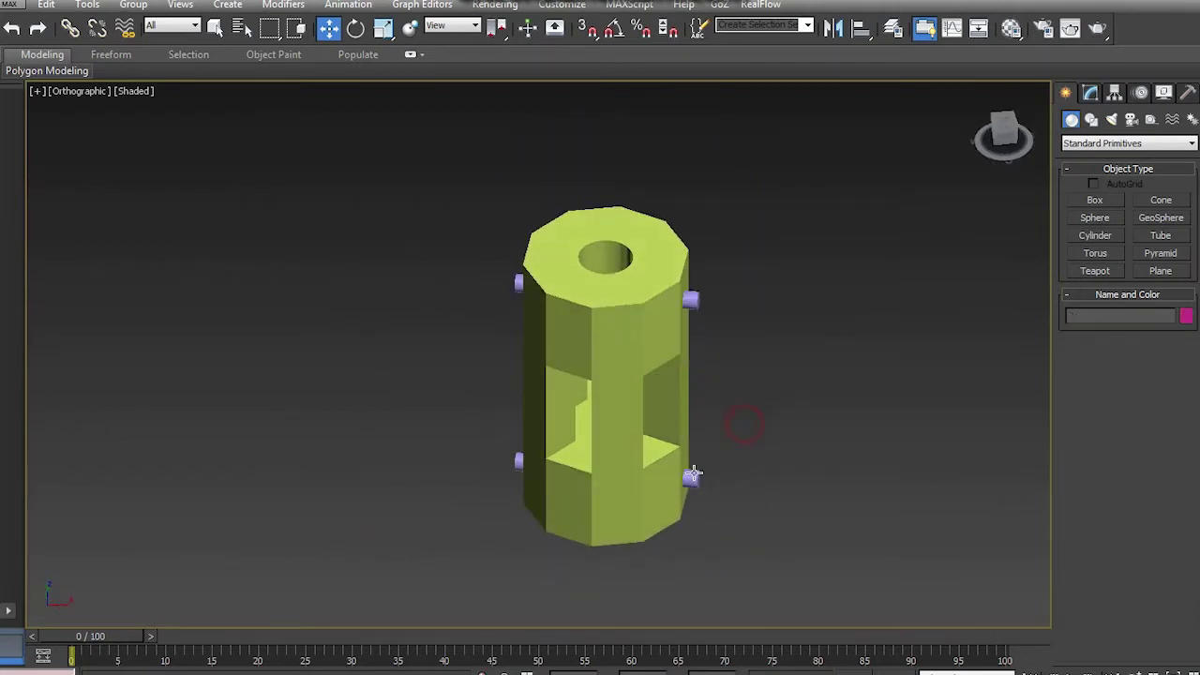
Subtract both thin horizontal cylinders from the green body with ProBoolean to cut the side holes, and finish picking.
left_click(651, 482)
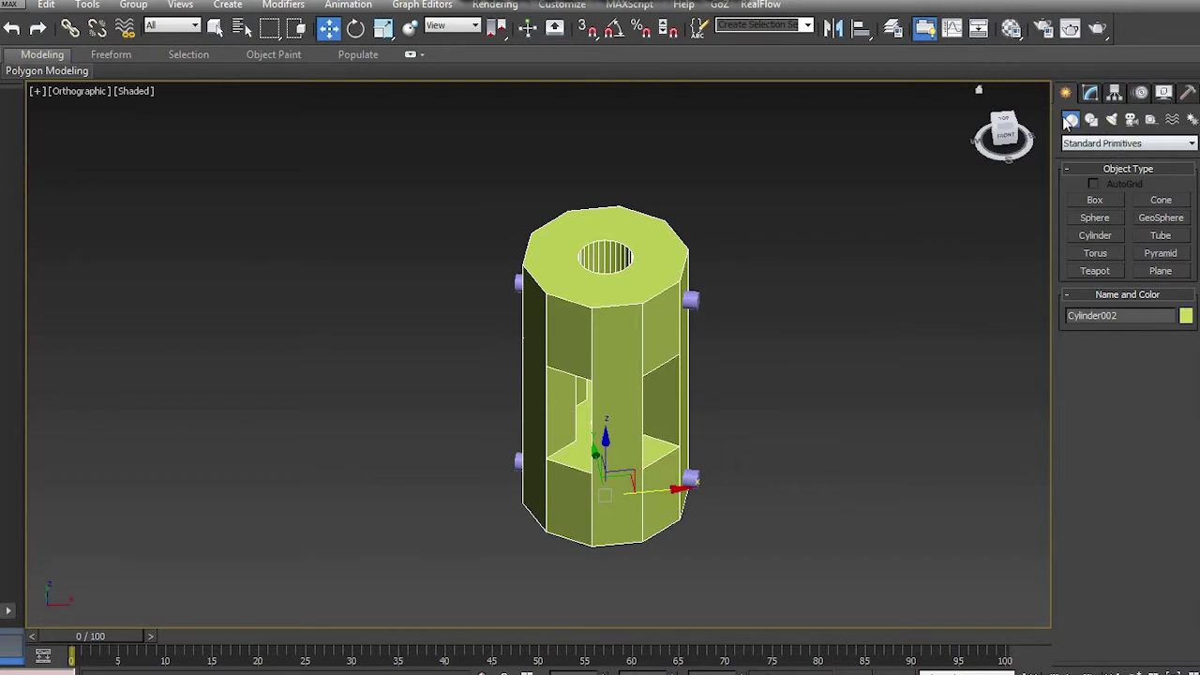
left_click(1076, 143)
left_click(1089, 172)
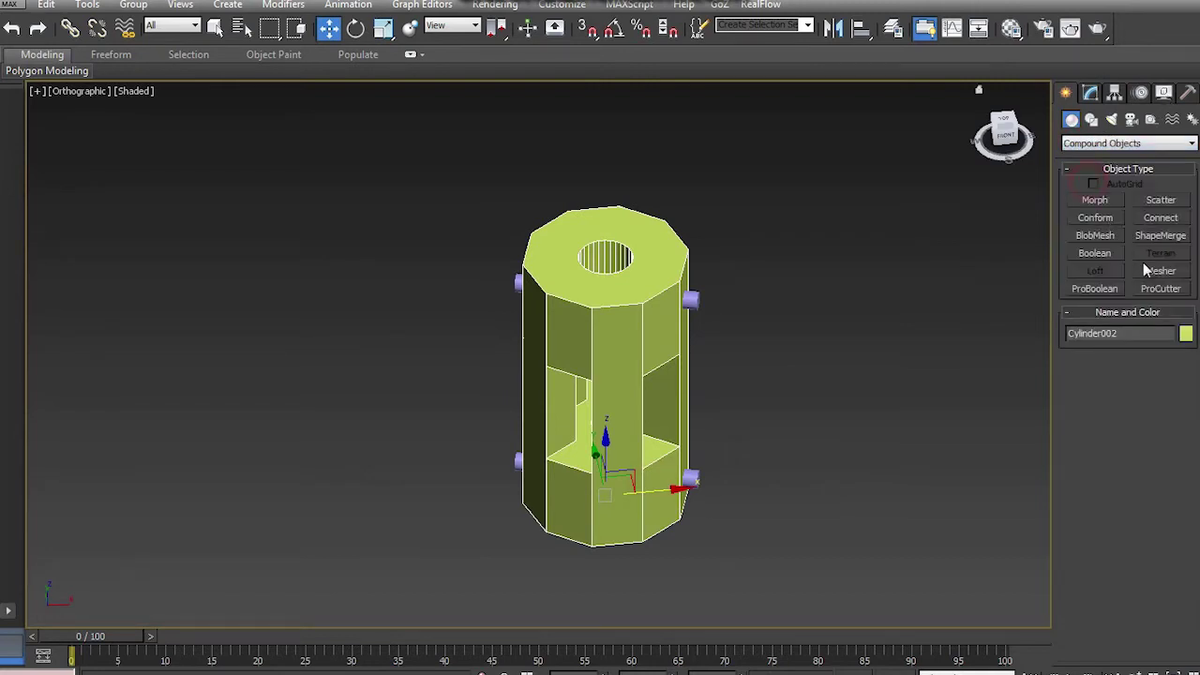
left_click(1096, 288)
left_click(1117, 380)
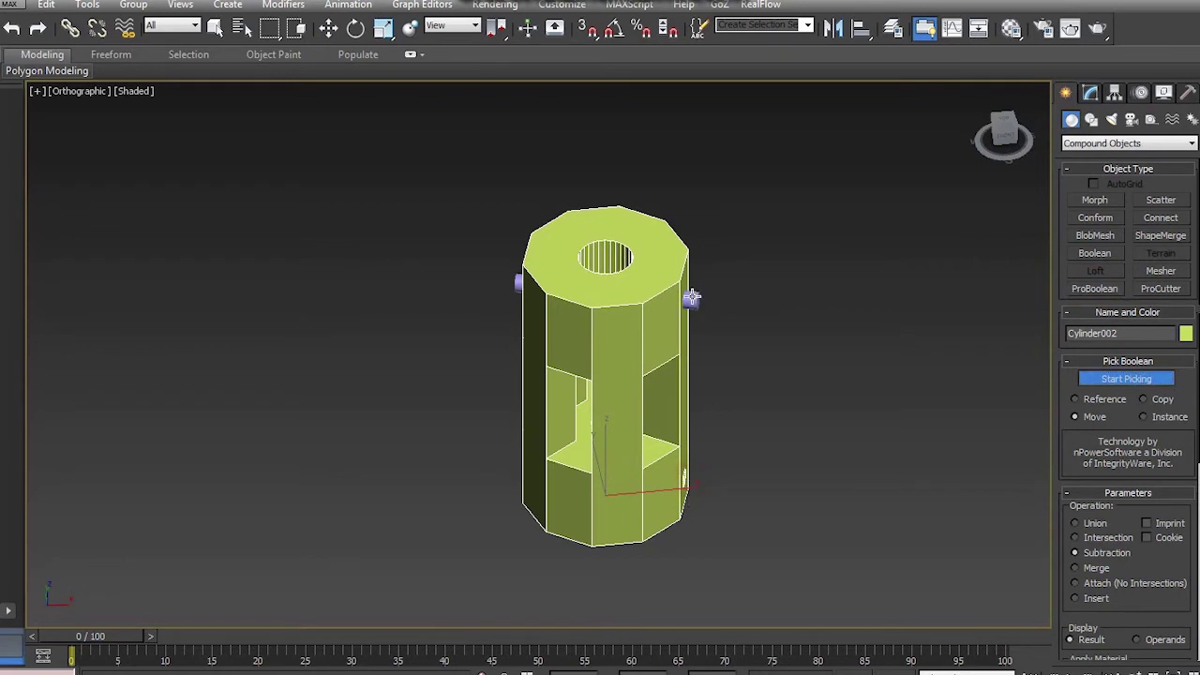
middle_click_drag(730, 317, 623, 343)
scroll(758, 360, "down", 3)
right_click(830, 432)
left_click(789, 466)
Create a short standard cylinder near the lower side hole, about 5.2 in radius and 4.4 in height.
middle_click_drag(713, 429, 830, 427)
scroll(738, 399, "up", 3)
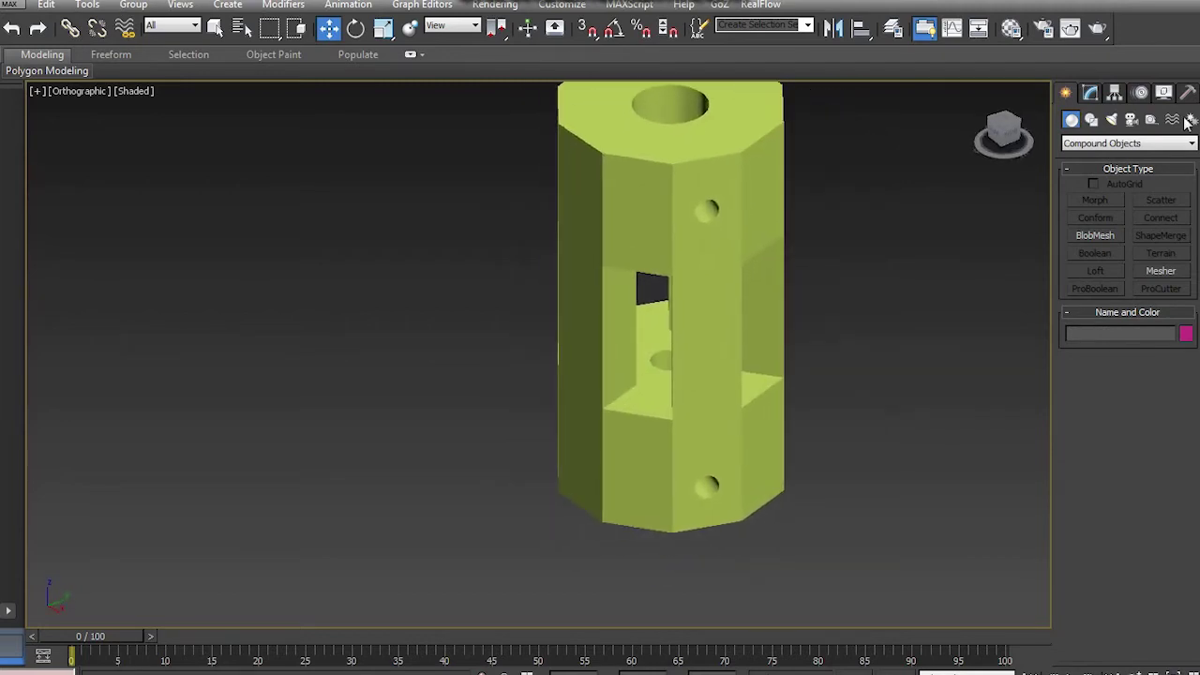
left_click(1097, 142)
left_click(1092, 156)
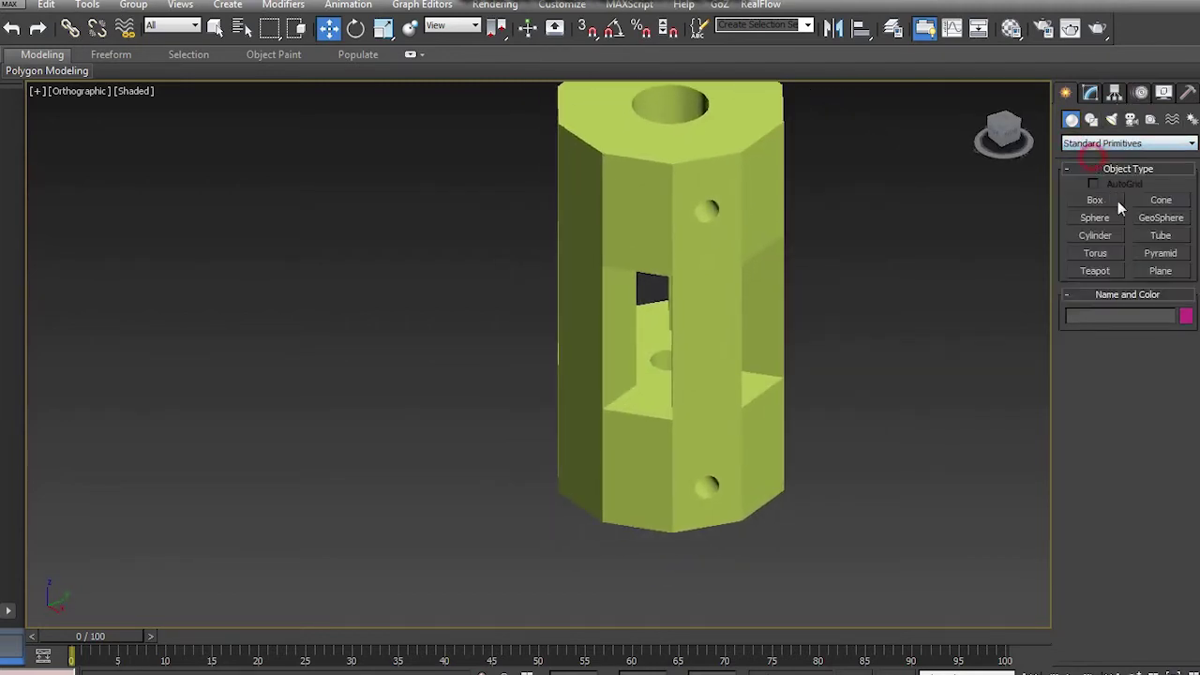
left_click(1095, 236)
middle_click_drag(803, 362, 645, 448, "alt")
left_click_drag(645, 447, 640, 471)
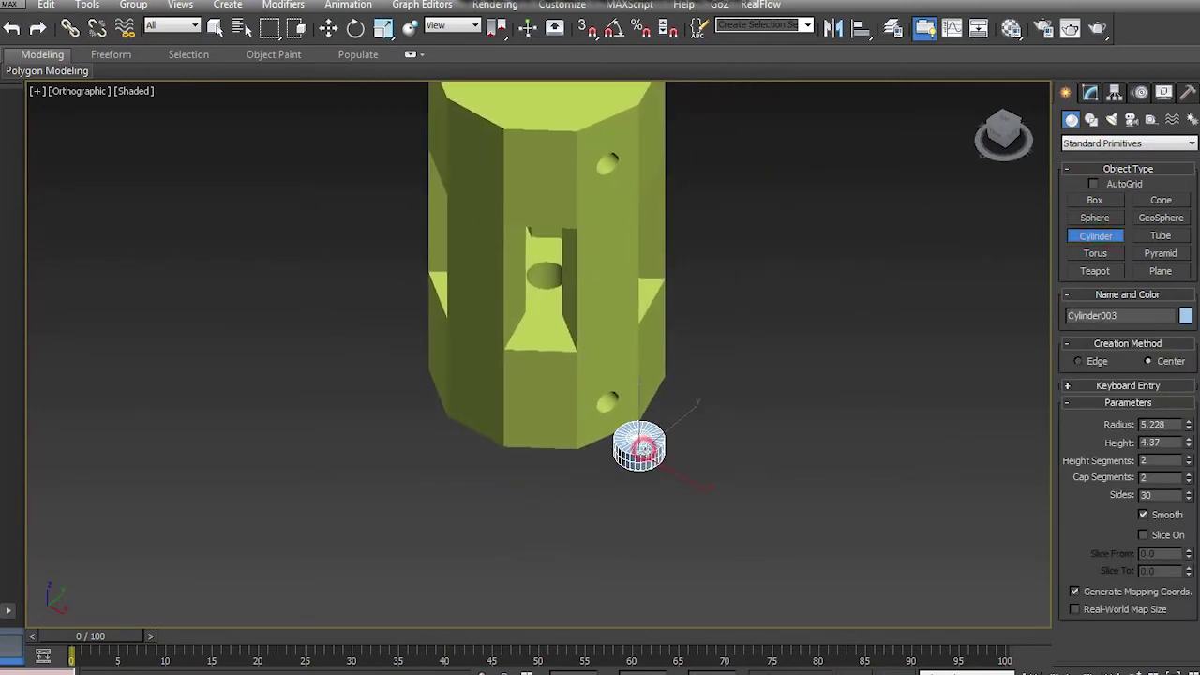
left_click(713, 460)
Turn on angle snap and rotate the short cylinder about the Y axis onto its side.
middle_click_drag(713, 460, 734, 481)
key("e")
left_click_drag(696, 460, 656, 399)
key("ctrl+z")
left_click(614, 31)
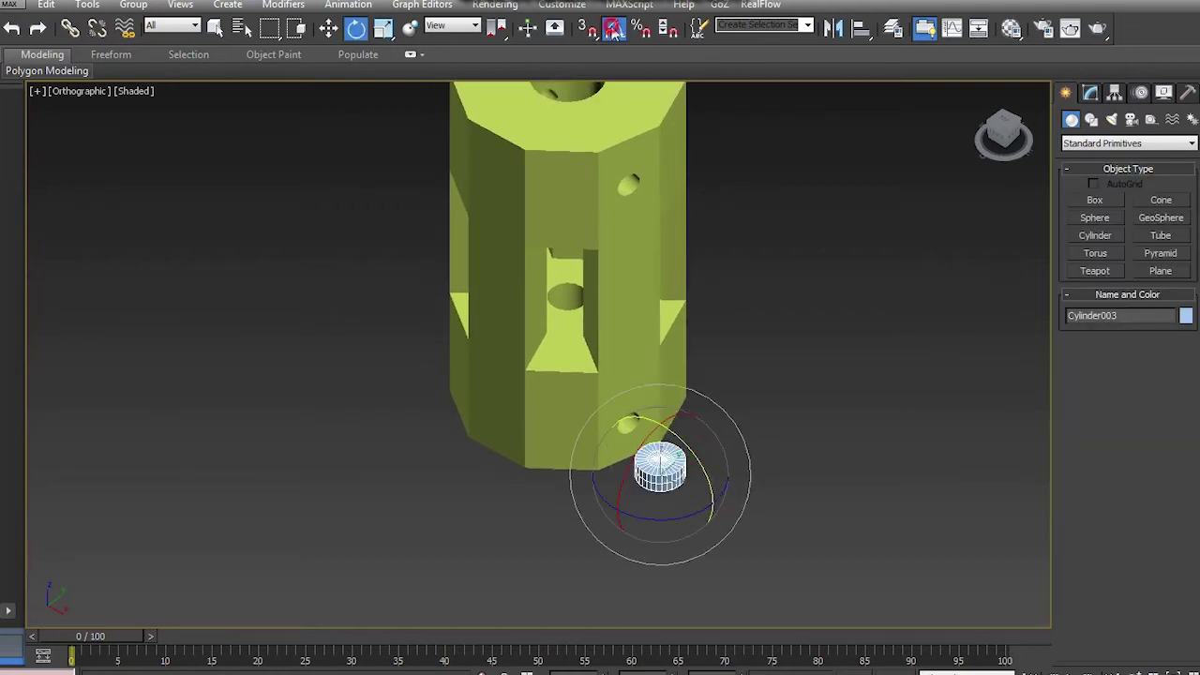
left_click_drag(695, 457, 666, 405)
Rotate the short cylinder -15 degrees about Z and move it in the XY plane against the body's side face with the holes.
middle_click_drag(666, 405, 750, 480, "alt")
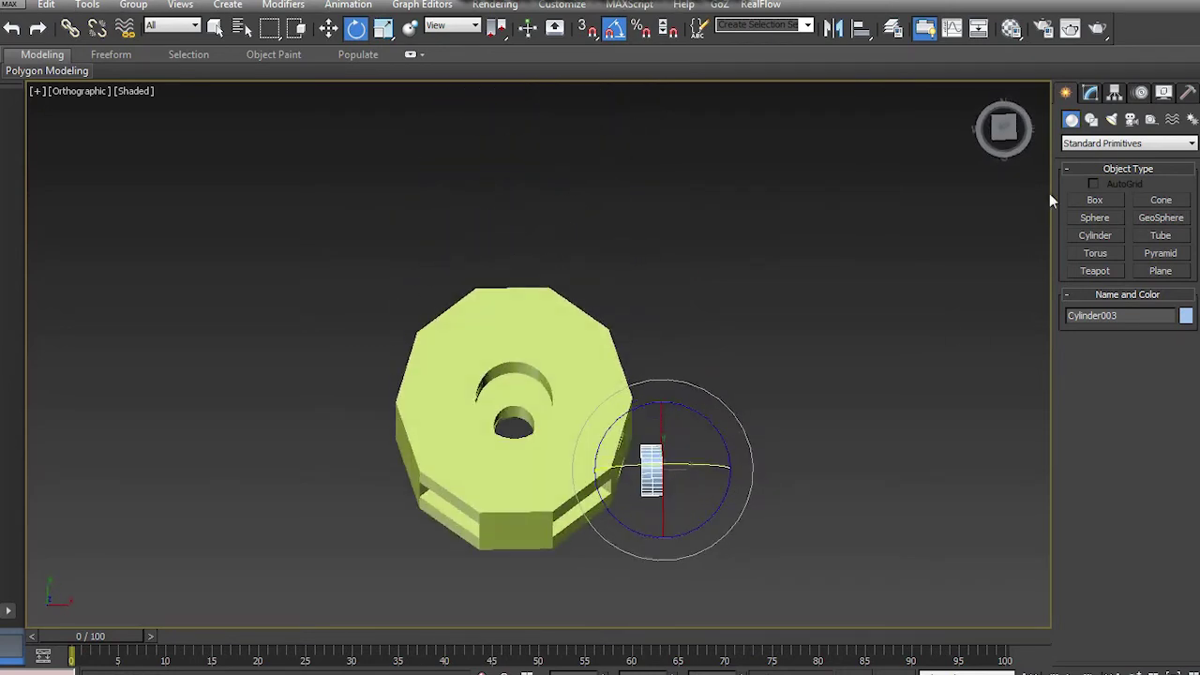
left_click(1002, 130)
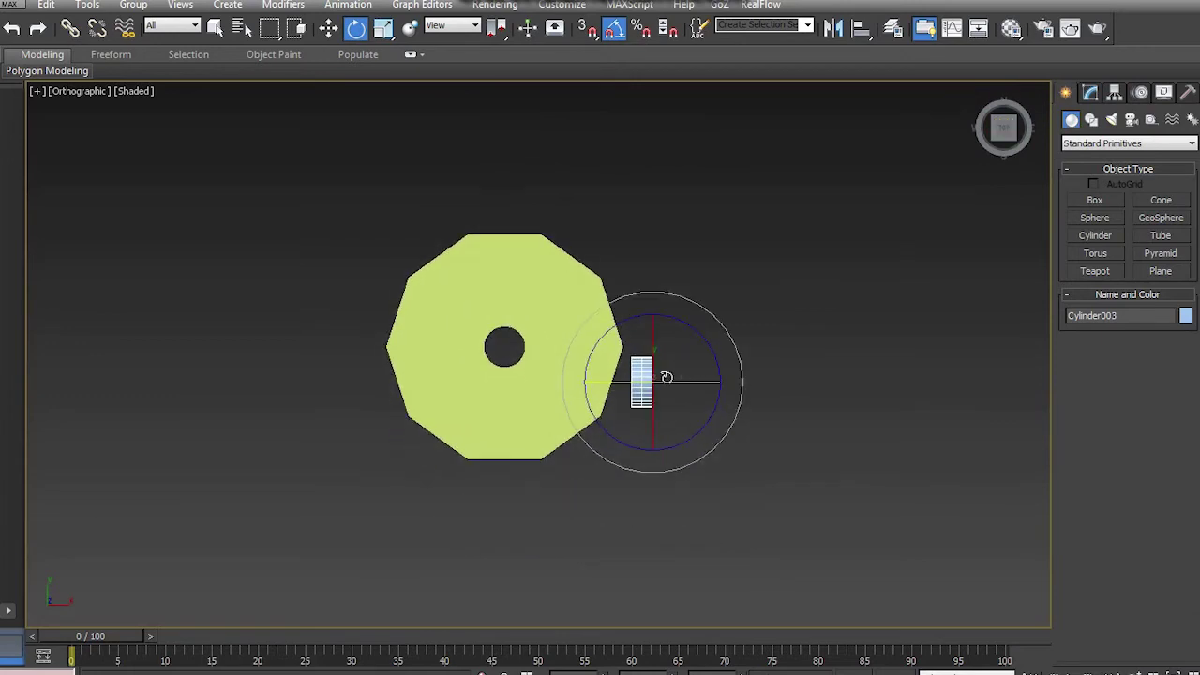
left_click_drag(700, 421, 690, 435)
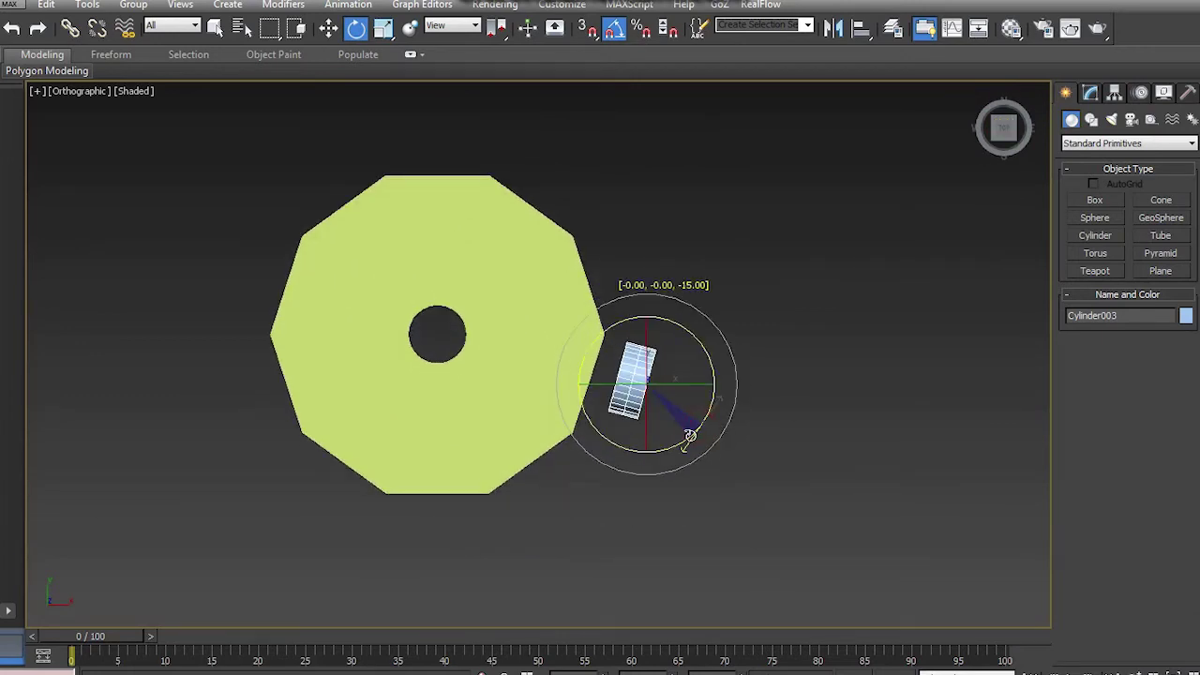
key("w")
left_click_drag(669, 377, 634, 373)
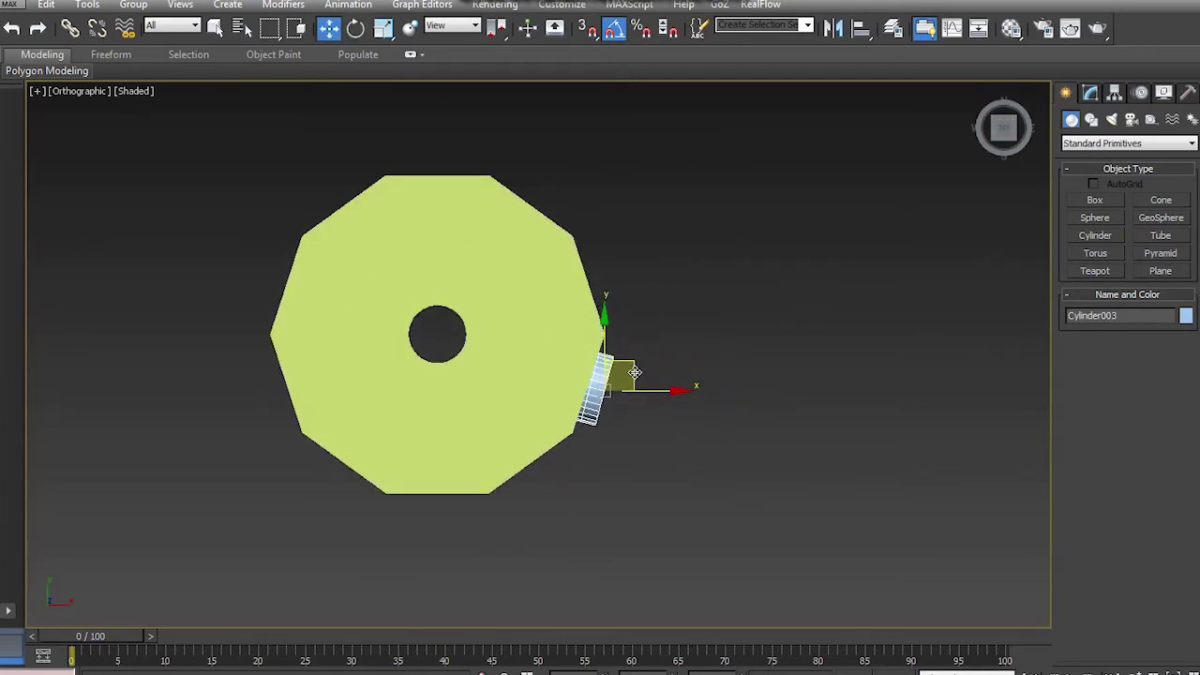
Turn off angle snap, rotate the short cylinder parallel to the body's side face and raise it to the lower side hole.
scroll(630, 373, "up", 2)
middle_click_drag(630, 372, 659, 388)
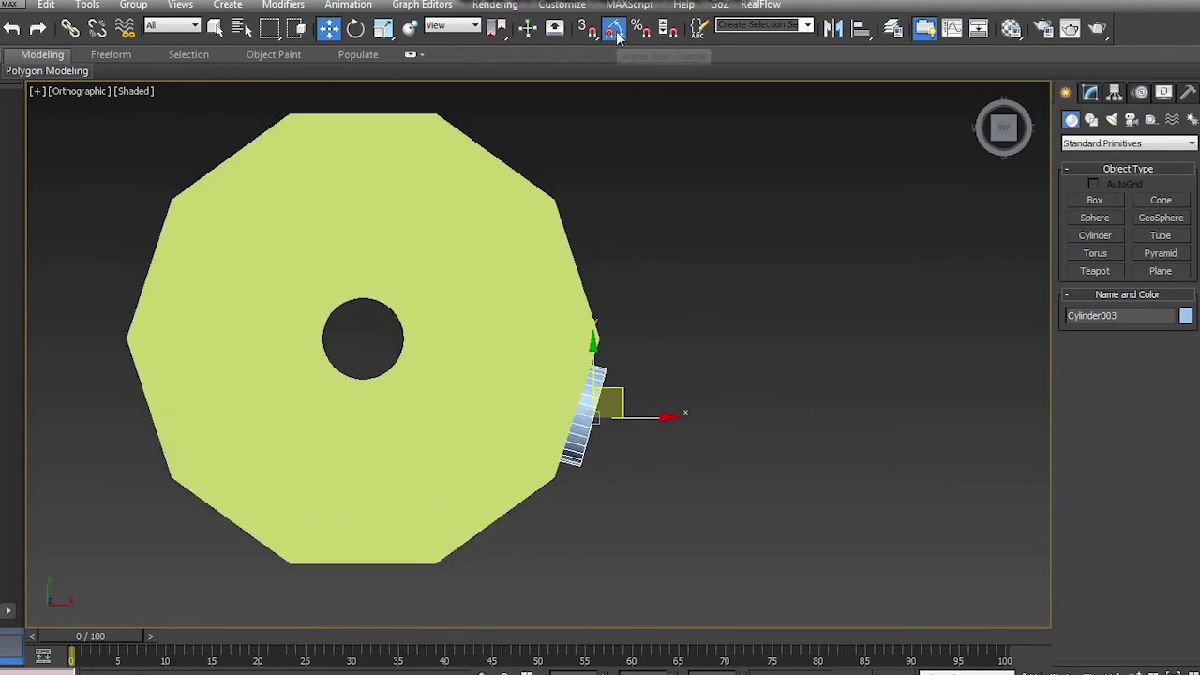
key("e")
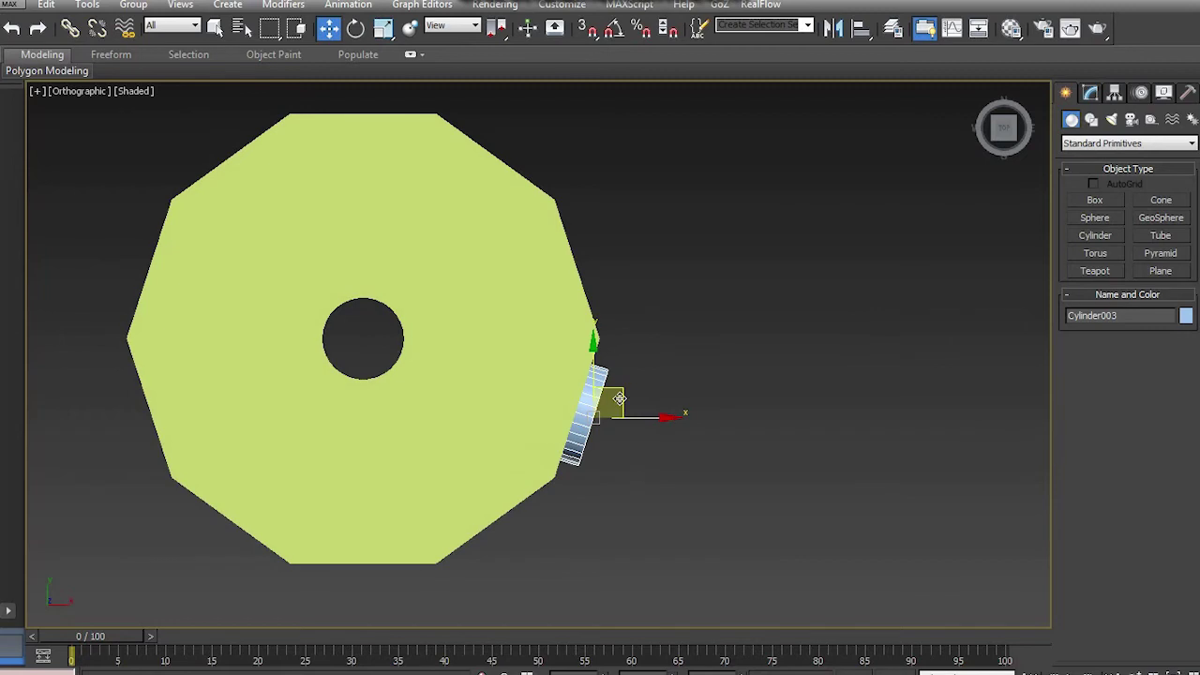
middle_click_drag(626, 430, 577, 369, "alt")
left_click_drag(578, 370, 571, 283)
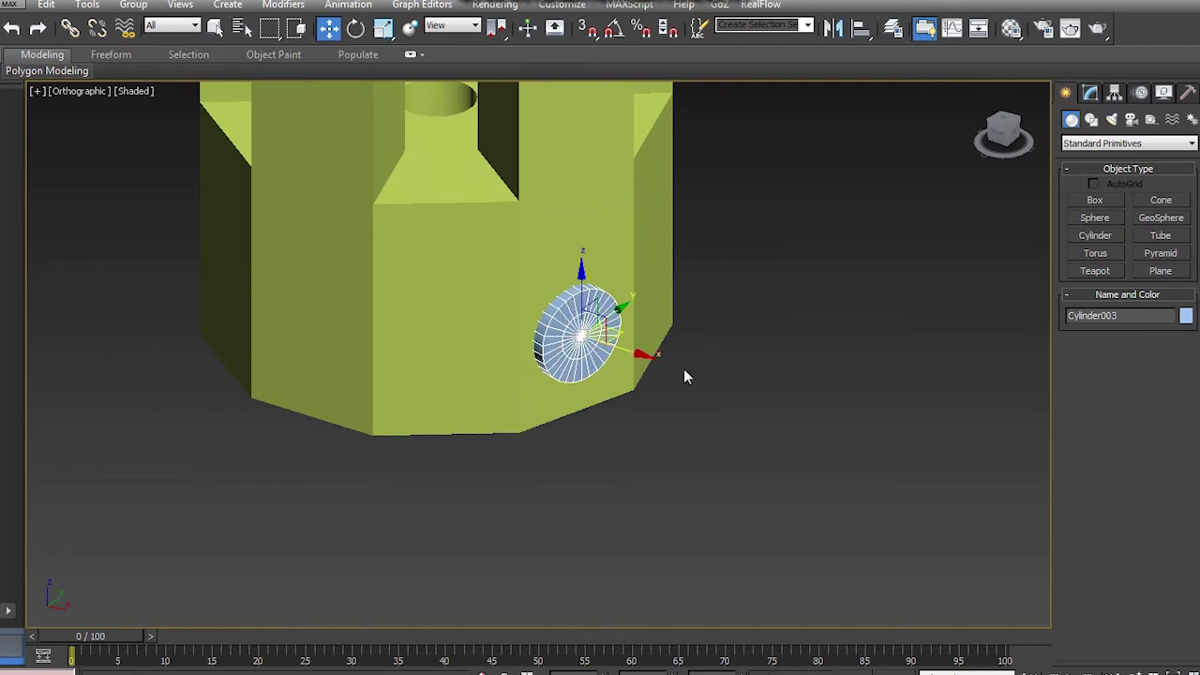
Centre the short cylinder on the lower side hole in a front-on wireframe view, restore shading and deselect it.
middle_click_drag(686, 372, 805, 290, "alt")
left_click(1003, 134)
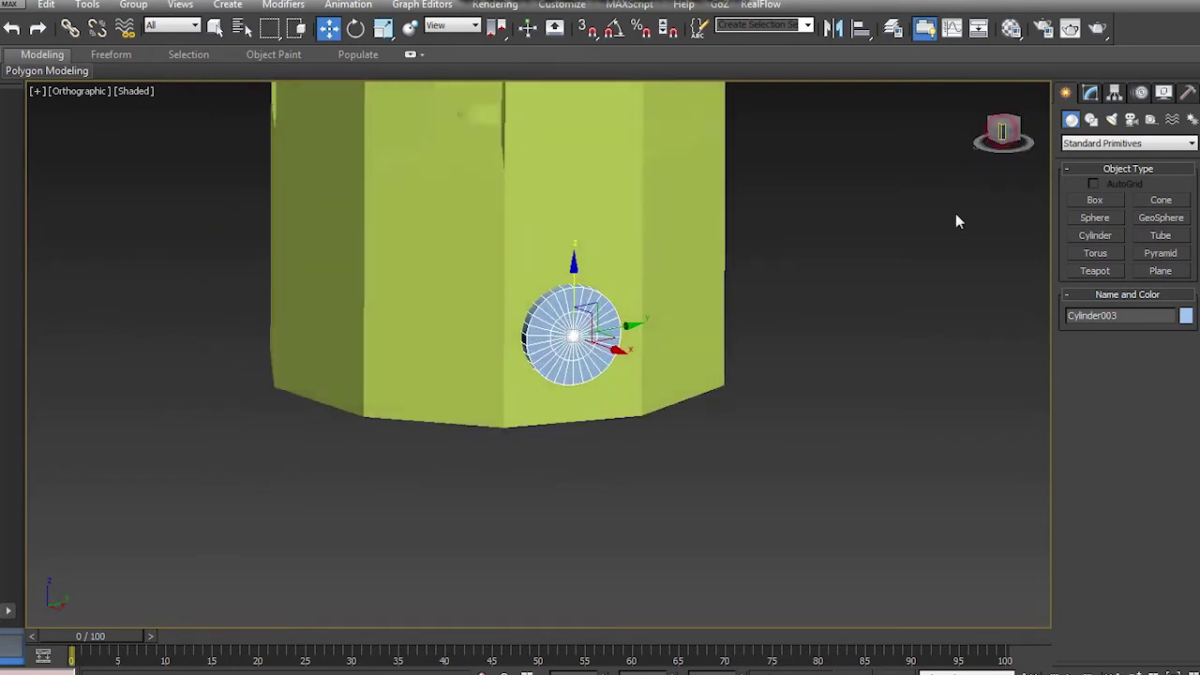
middle_click_drag(797, 258, 771, 259, "alt")
middle_click_drag(622, 340, 629, 340)
scroll(611, 343, "up", 4)
key("F3")
middle_click_drag(483, 365, 554, 342)
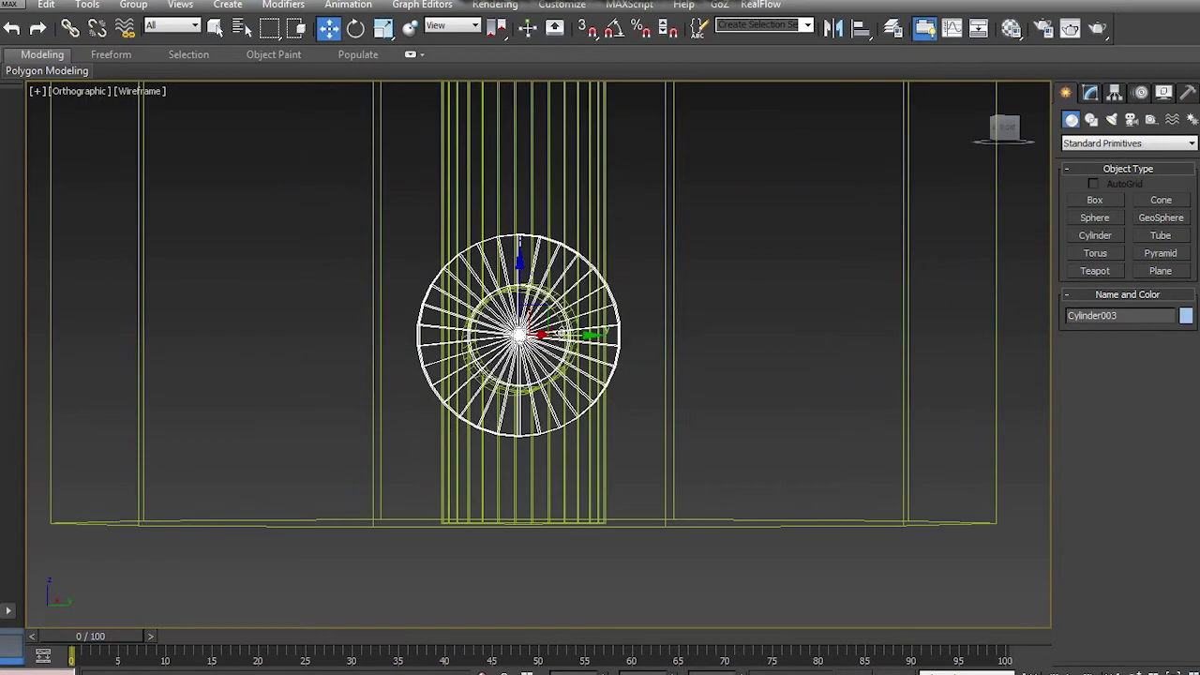
left_click_drag(540, 316, 548, 316)
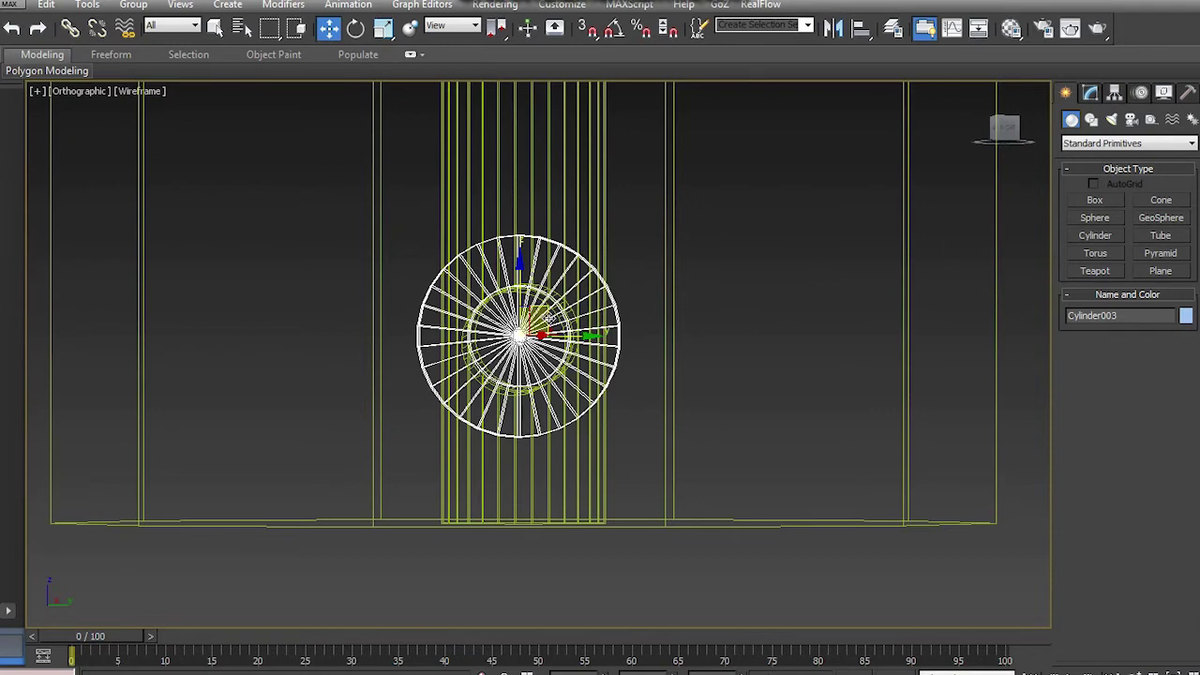
key("F3")
scroll(638, 353, "down", 3)
mouse_move(638, 353)
middle_mouse_down("alt")
mouse_move(806, 501)
mouse_move(701, 422)
mouse_move(718, 389)
middle_mouse_up("alt")
scroll(729, 355, "up", 4)
left_click(818, 439)
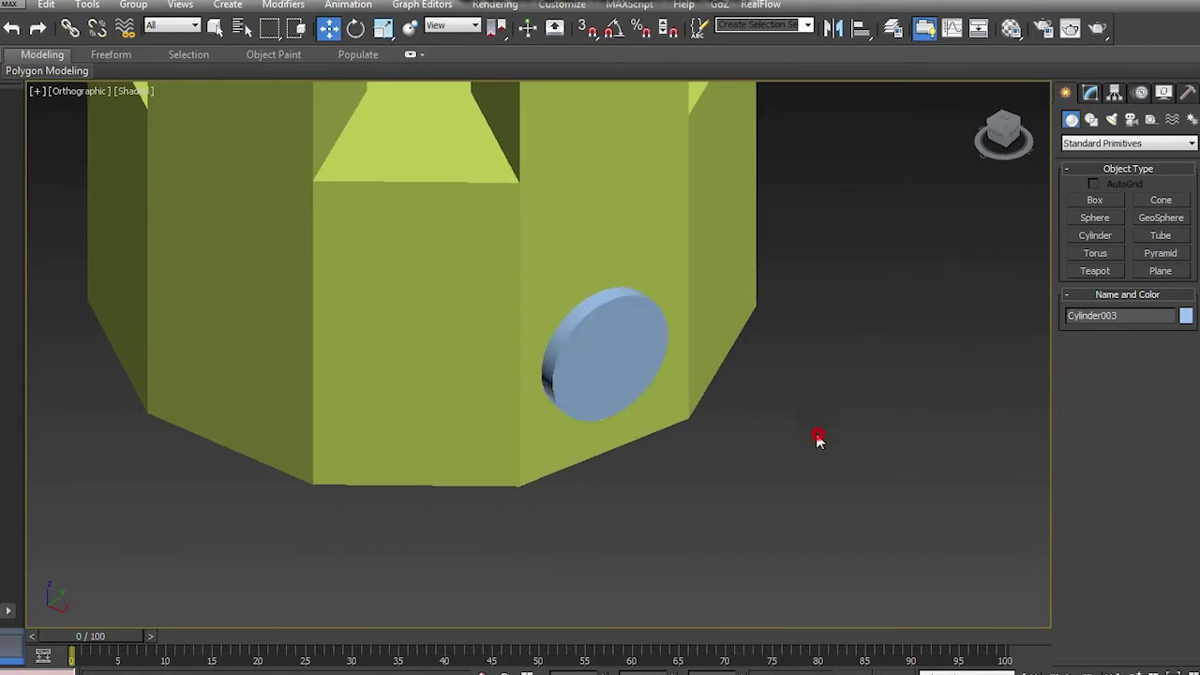
Copy the short cylinder straight up the side face so that the copy sits centred on the upper side hole.
left_click(674, 280)
middle_click_drag(674, 279, 670, 398, "alt")
left_click(660, 401)
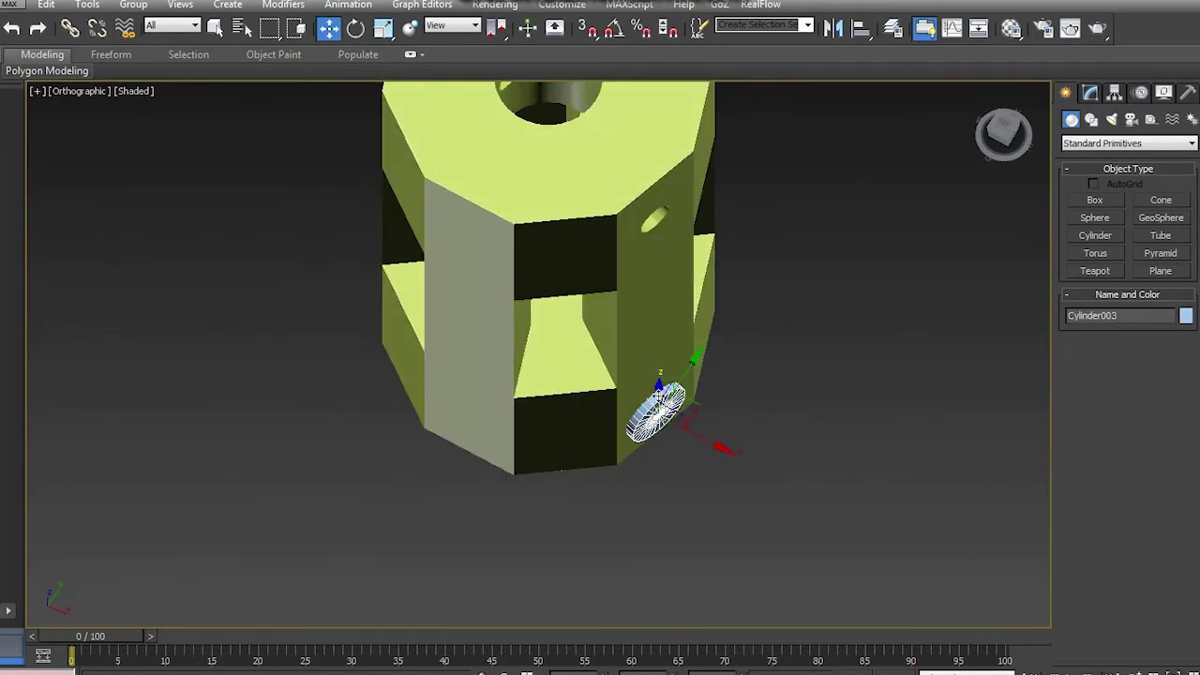
left_click_drag(660, 384, 660, 319, "shift")
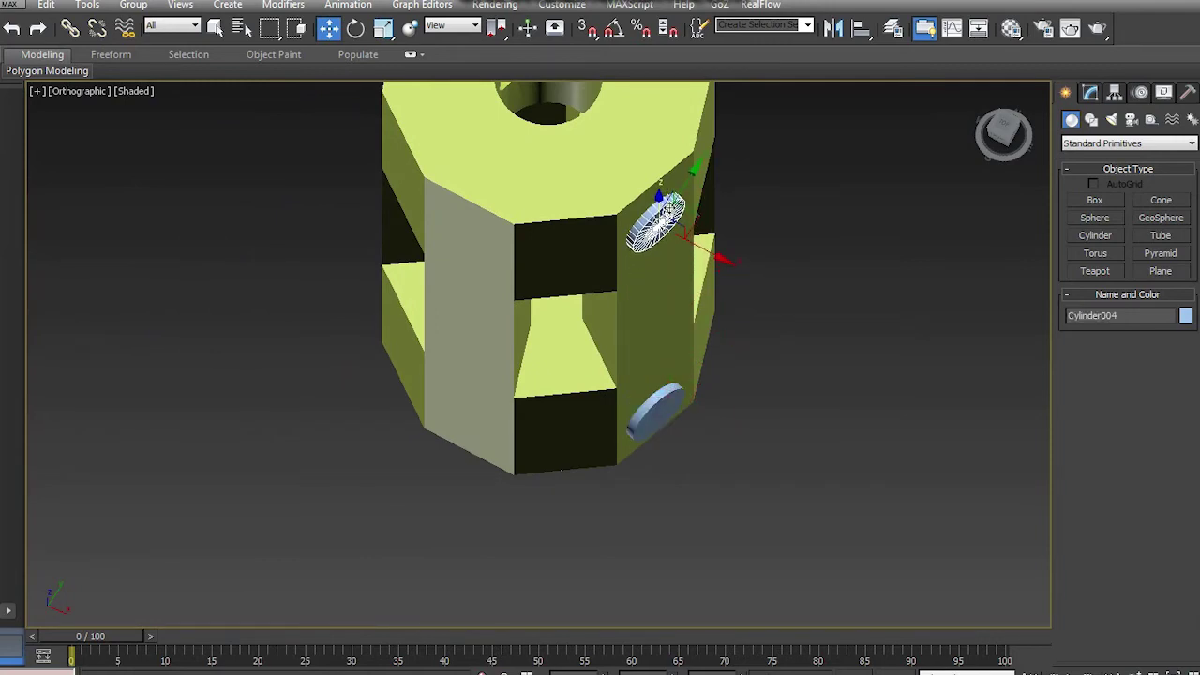
left_click_drag(687, 232, 701, 241, "shift")
left_click(605, 420)
mouse_move(766, 273)
middle_mouse_down("alt")
mouse_move(771, 382)
mouse_move(718, 327)
mouse_move(740, 273)
middle_mouse_up("alt")
middle_click_drag(735, 374, 721, 355, "alt")
scroll(660, 357, "up", 5)
middle_click_drag(673, 319, 677, 337)
key("F3")
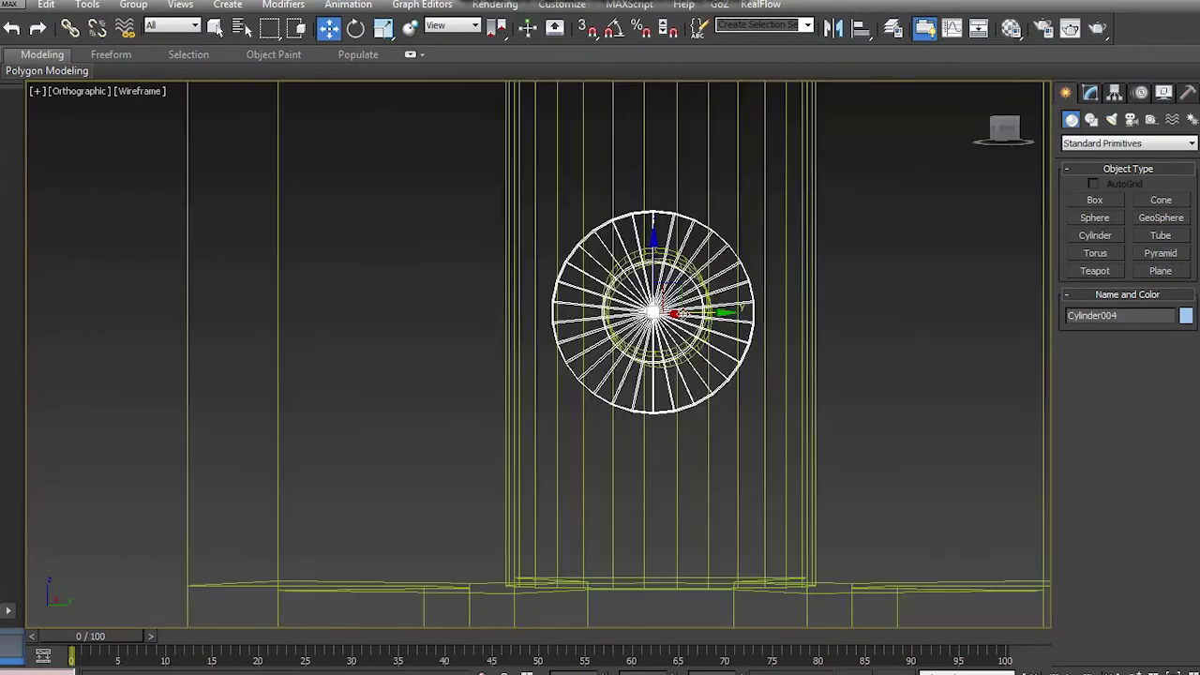
Select both short cylinders and clone them as one copy across to the opposite side of the body.
middle_click_drag(676, 290, 647, 614, "alt")
left_click(654, 591, "ctrl")
middle_click_drag(697, 523, 705, 467, "alt")
mouse_move(711, 409)
left_mouse_down("shift")
mouse_move(667, 379)
mouse_move(604, 286)
mouse_move(345, 146)
mouse_move(235, 34)
left_mouse_up("shift")
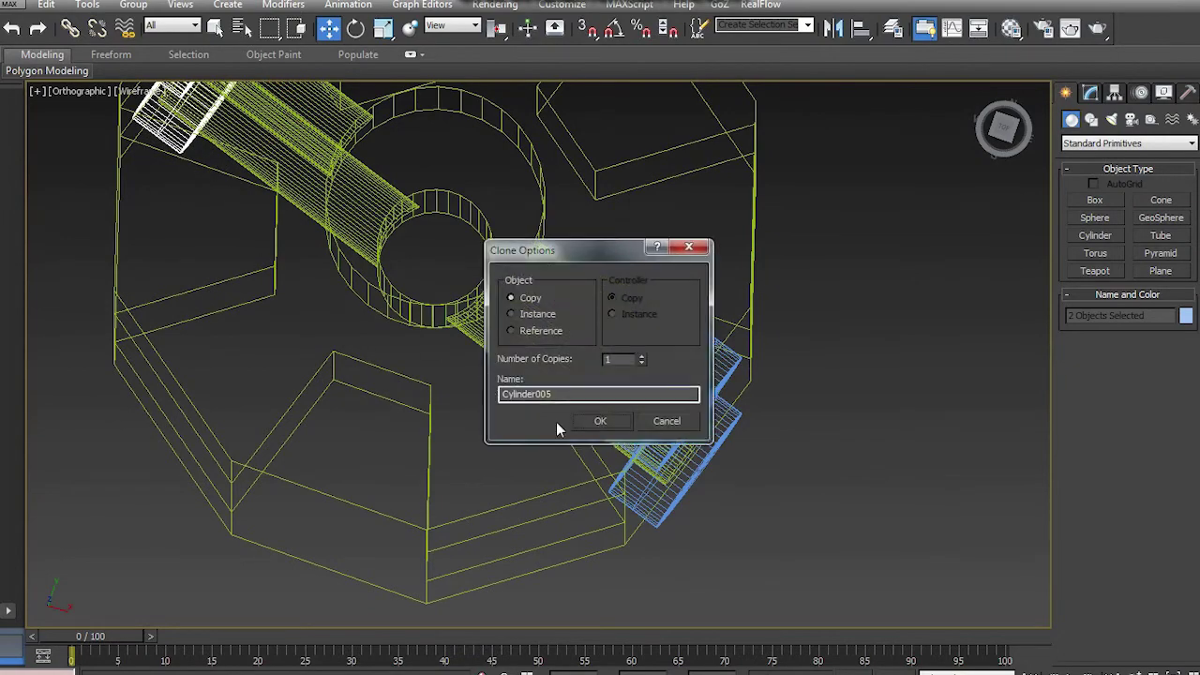
left_click(610, 421)
Move the two cloned cylinders against the opposite side face, aligned with the side holes, comparing wireframe and shaded views.
mouse_move(610, 421)
middle_mouse_down("alt")
mouse_move(725, 456)
mouse_move(688, 413)
mouse_move(655, 411)
mouse_move(669, 375)
middle_mouse_up("alt")
left_click_drag(670, 380, 658, 369)
key("F3")
middle_click_drag(708, 476, 739, 258, "alt")
key("F3")
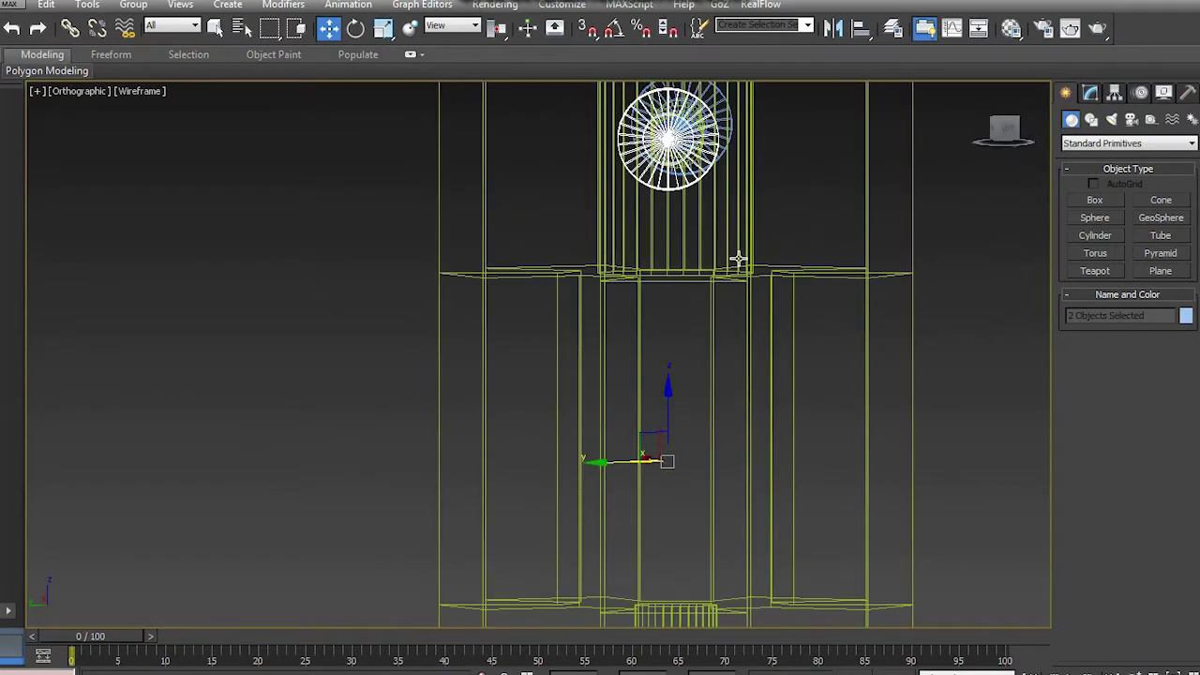
mouse_move(647, 440)
middle_mouse_down("alt")
mouse_move(656, 469)
mouse_move(699, 498)
mouse_move(800, 427)
mouse_move(648, 324)
middle_mouse_up("alt")
key("F3")
Subtract the upper and lower short cylinders on one side from the green body with ProBoolean.
left_click(648, 325)
left_click(1083, 143)
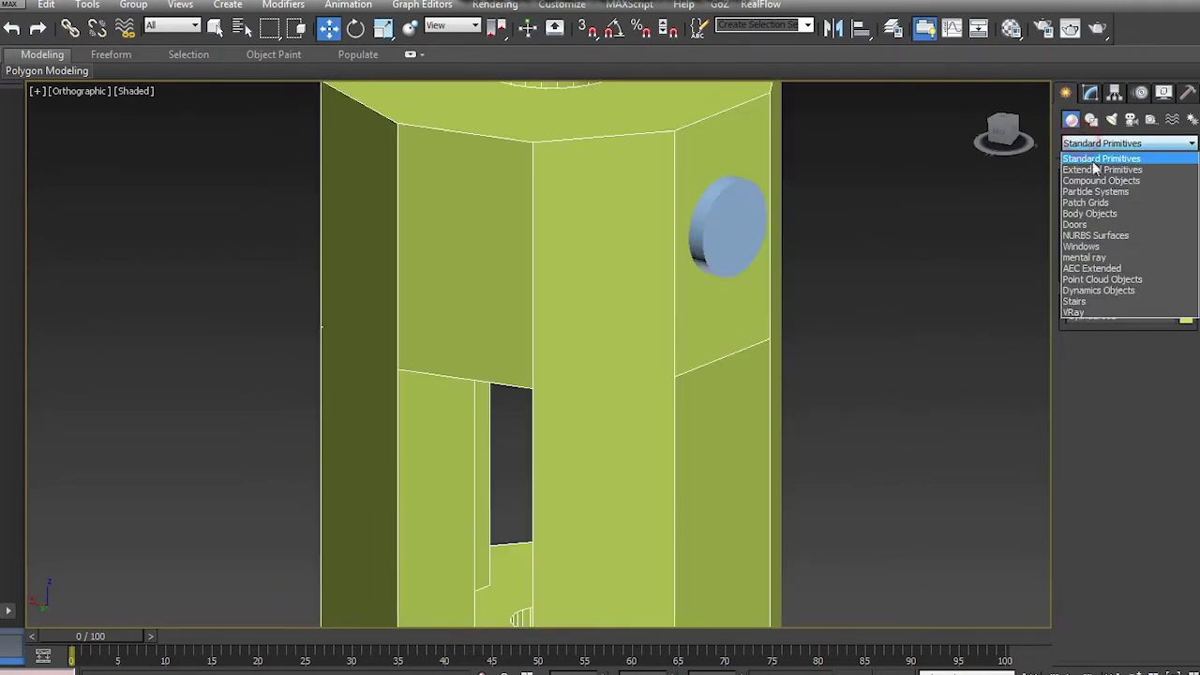
left_click(1087, 181)
middle_click_drag(906, 468, 881, 385, "alt")
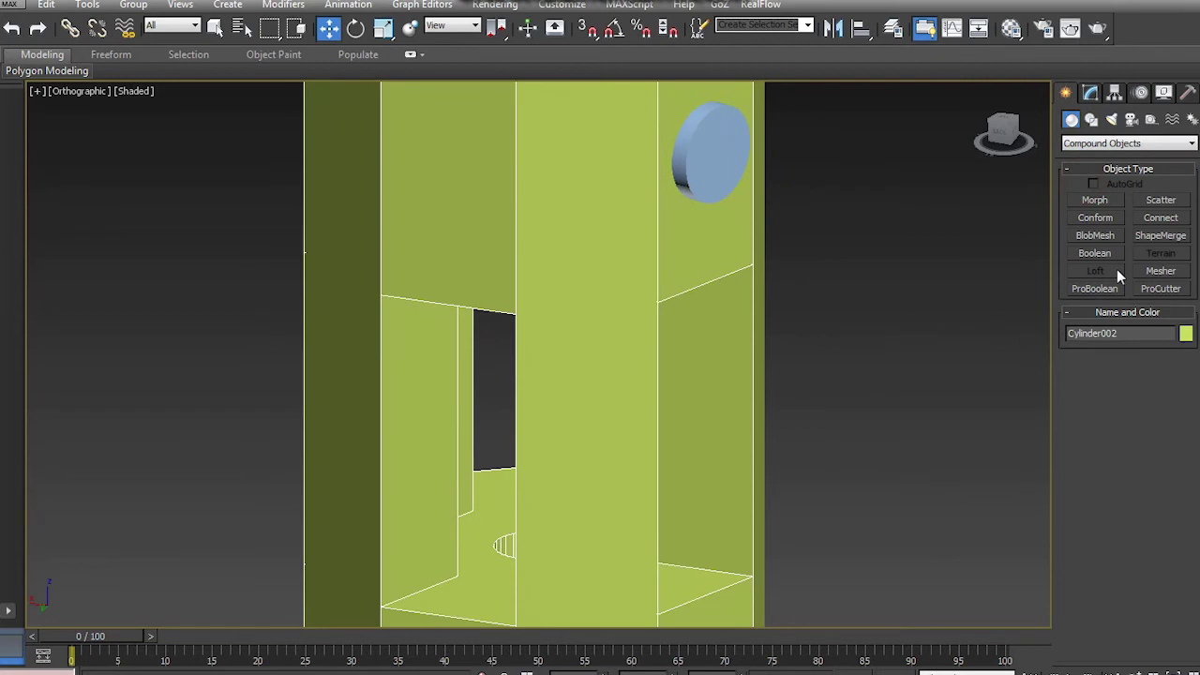
left_click(1095, 288)
left_click(1126, 377)
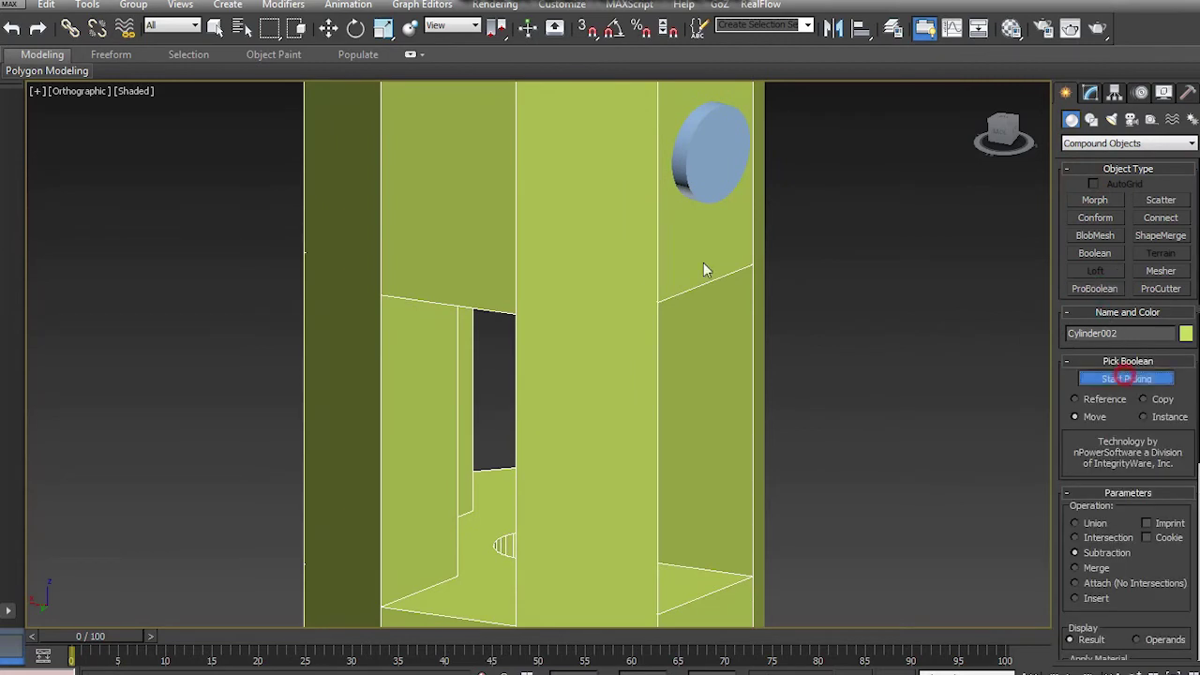
left_click(724, 159)
mouse_move(778, 392)
middle_mouse_down()
mouse_move(750, 312)
mouse_move(738, 177)
middle_mouse_up()
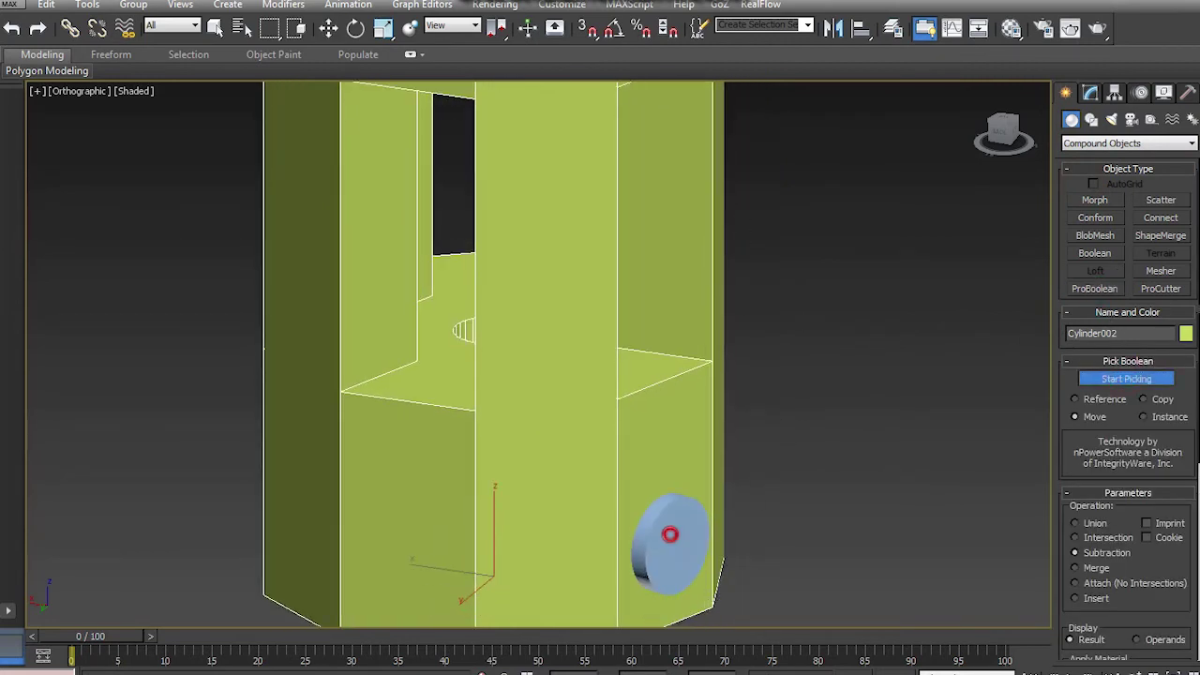
Subtract the two remaining short cylinders on the opposite side from the body, finish picking and reselect the body.
middle_click_drag(497, 451, 645, 416, "alt")
left_click(446, 549)
mouse_move(476, 364)
middle_mouse_down("alt")
mouse_move(518, 455)
mouse_move(560, 391)
mouse_move(548, 356)
middle_mouse_up("alt")
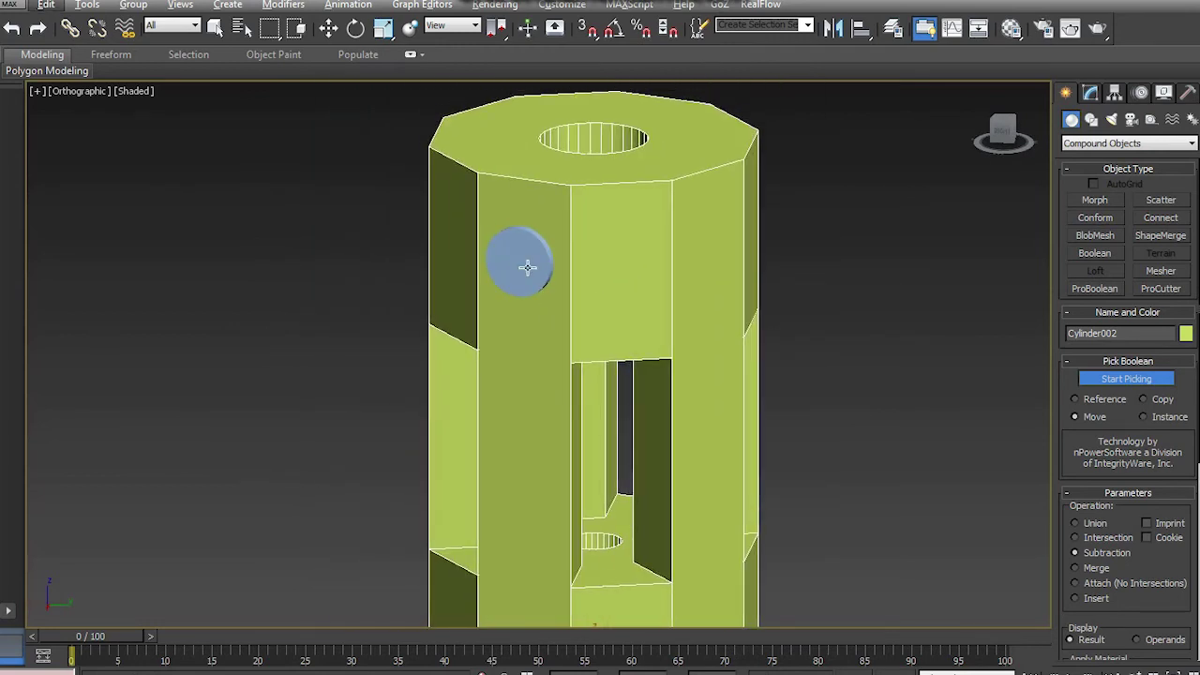
left_click(522, 265)
mouse_move(522, 266)
middle_mouse_down("alt")
mouse_move(549, 348)
mouse_move(643, 407)
mouse_move(650, 332)
mouse_move(713, 324)
mouse_move(944, 367)
middle_mouse_up("alt")
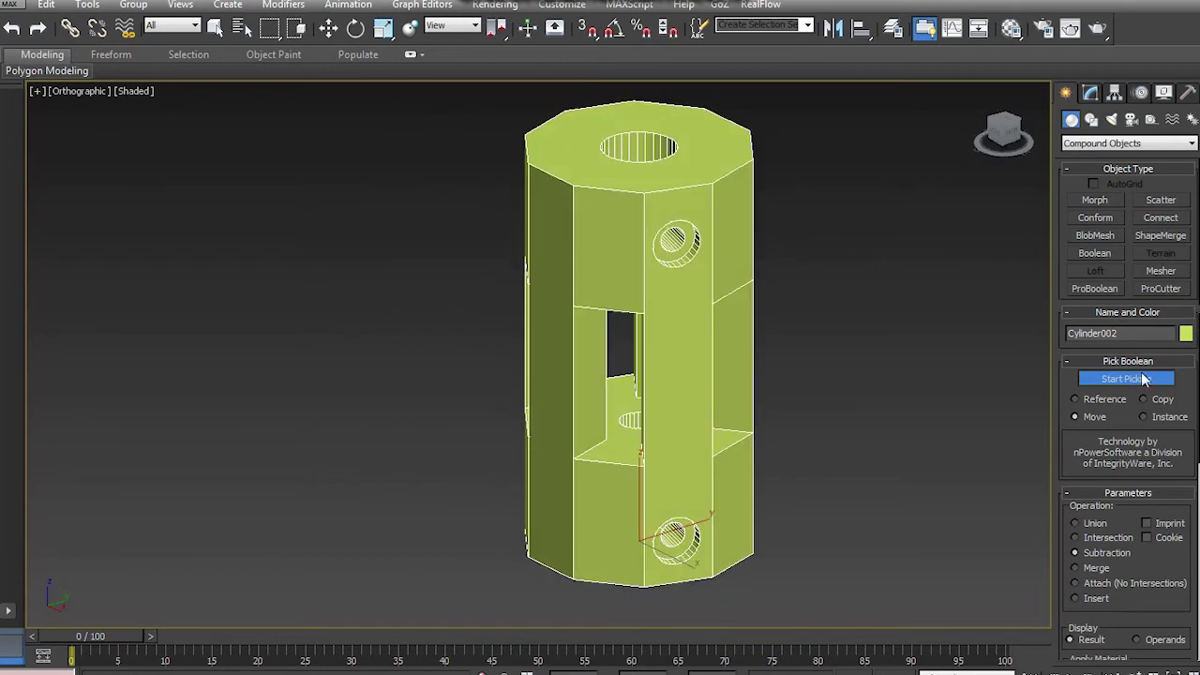
right_click(852, 404)
left_click(853, 407)
middle_click_drag(836, 328, 809, 314, "alt")
left_click(644, 349)
middle_click_drag(644, 349, 320, 181, "alt")
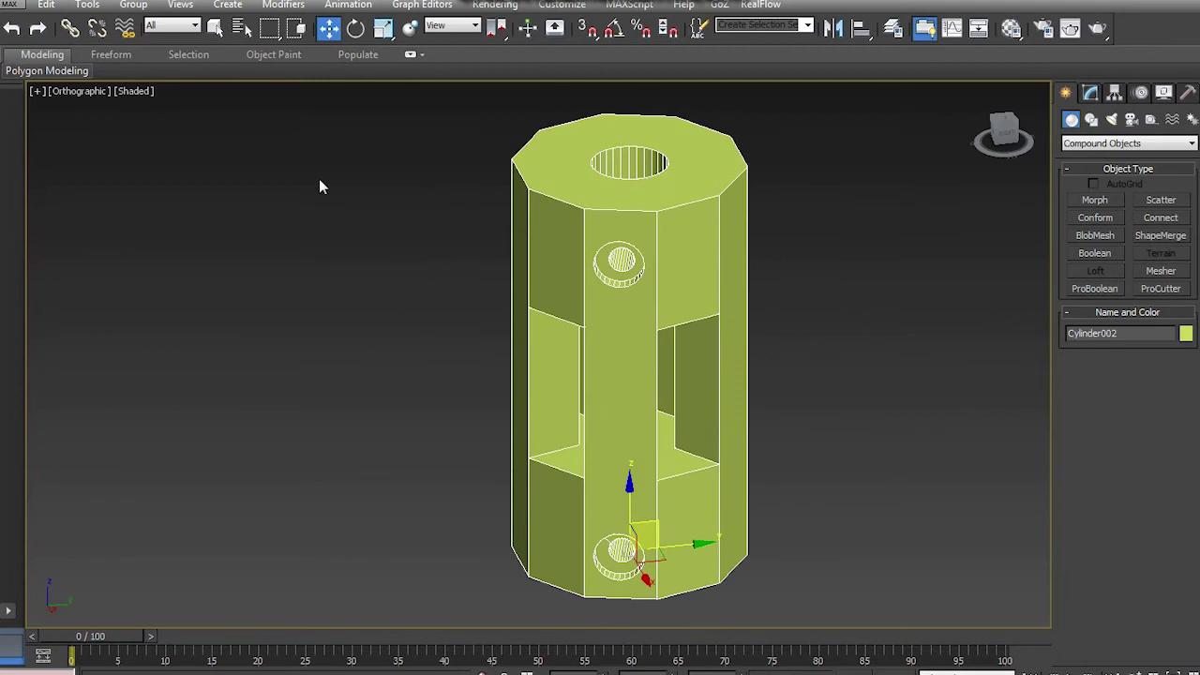
Export the coupling body in StereoLitho (*.STL) format, choosing the Data (F:) drive as the destination.
left_click(7, 5)
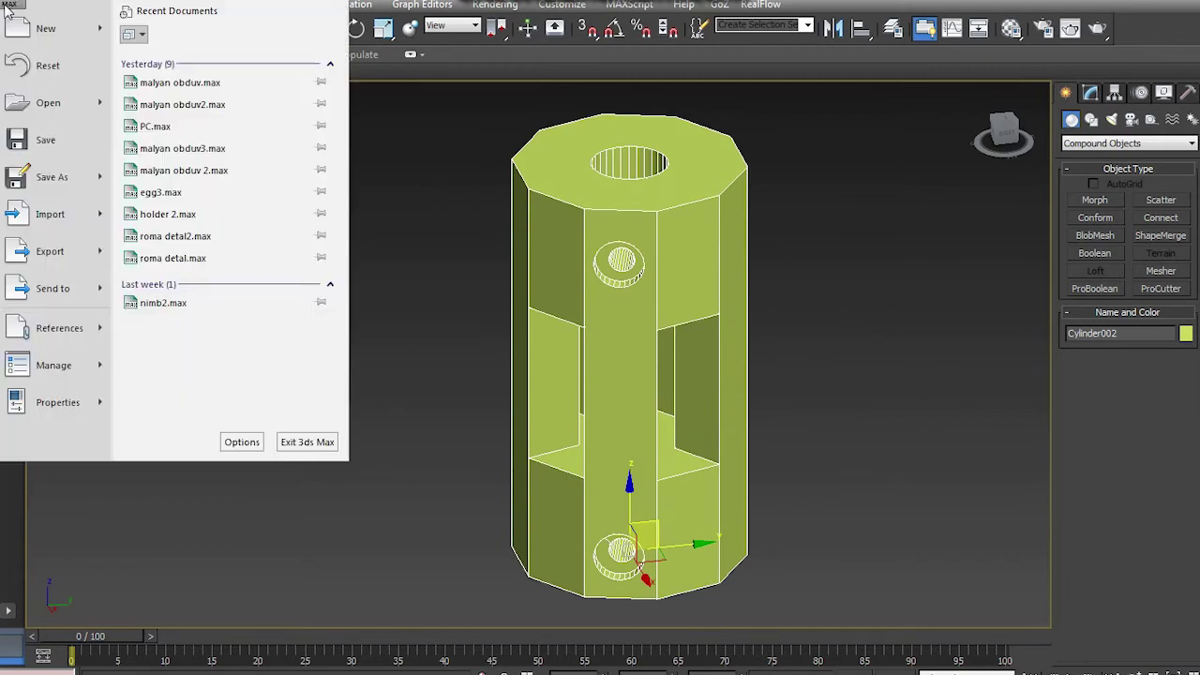
left_click(58, 251)
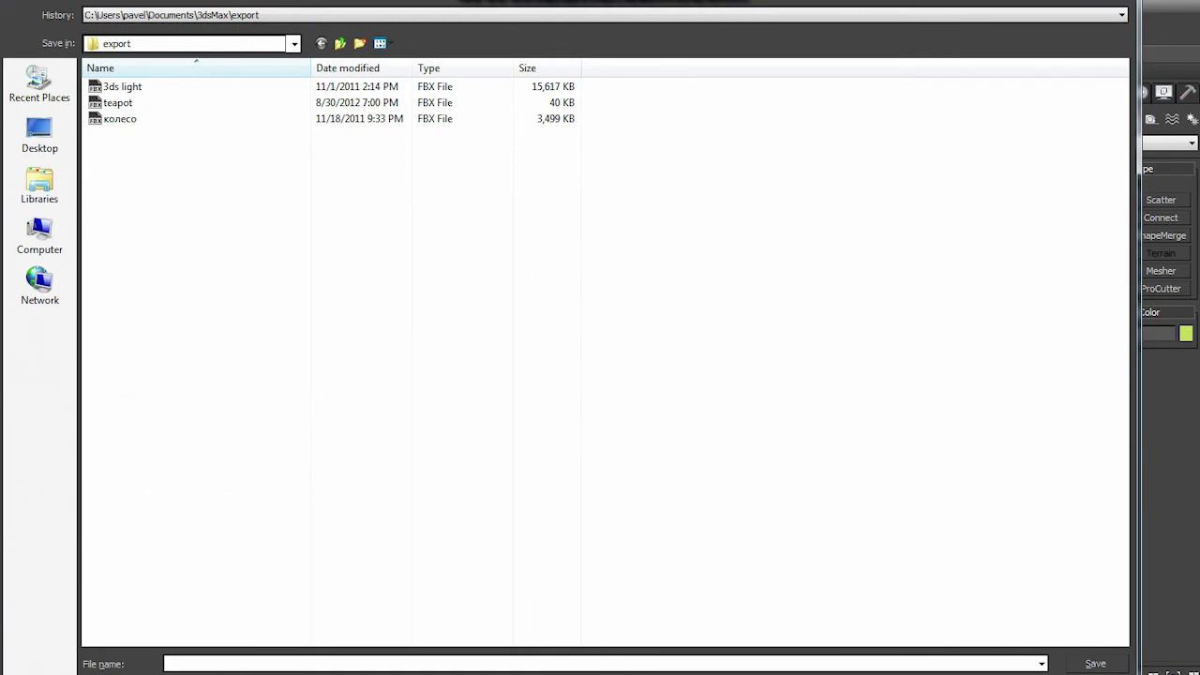
left_click(951, 667)
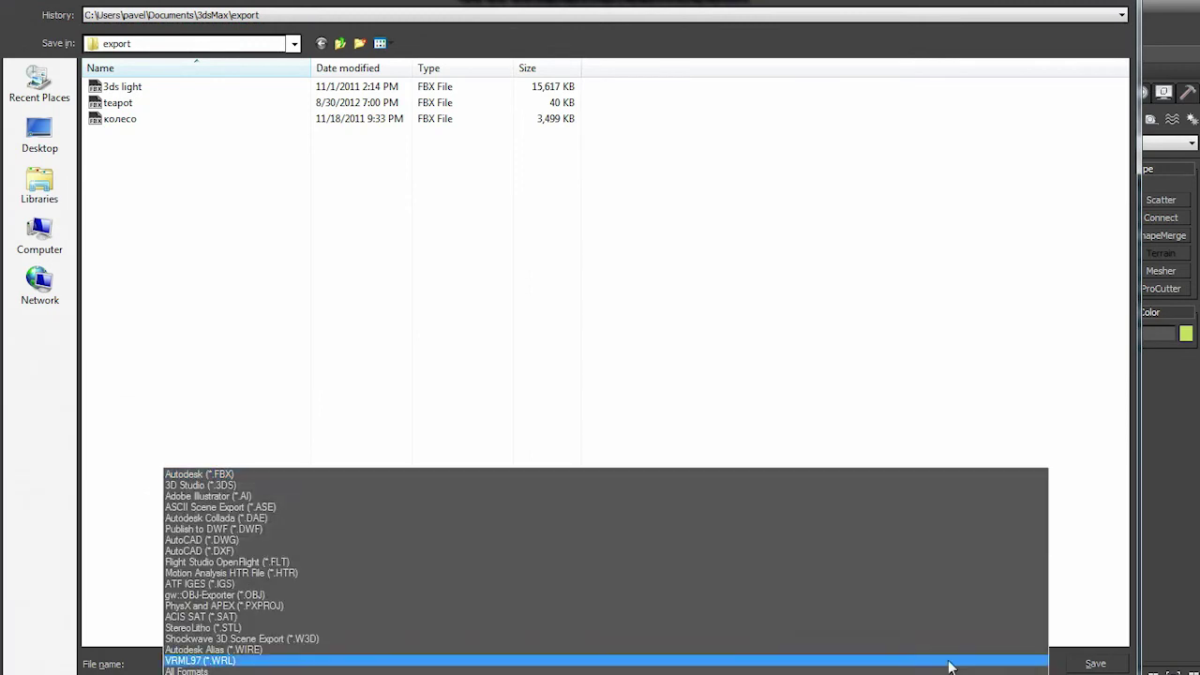
left_click(496, 635)
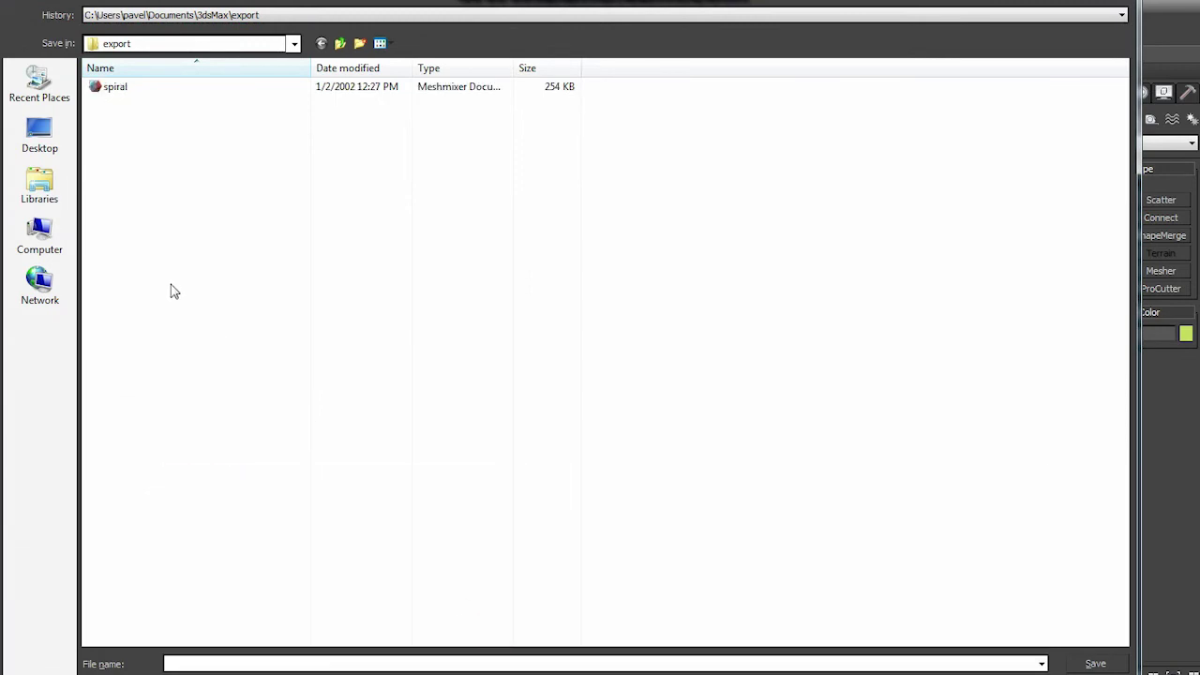
left_click(34, 251)
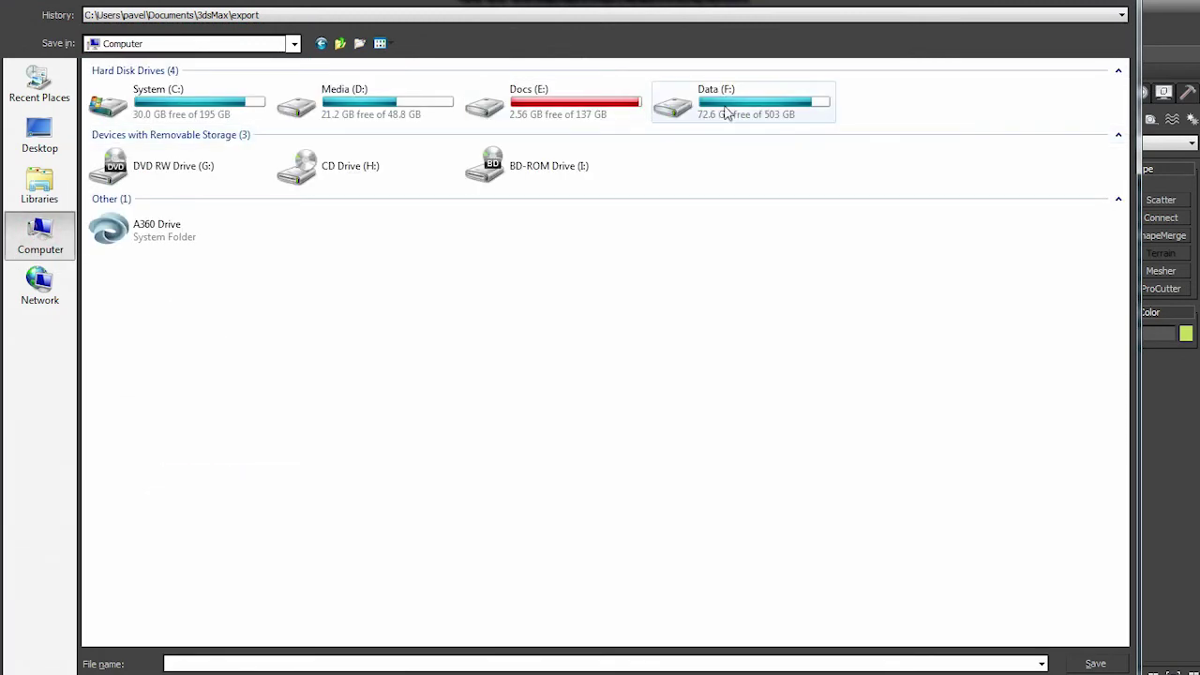
double_click(726, 99)
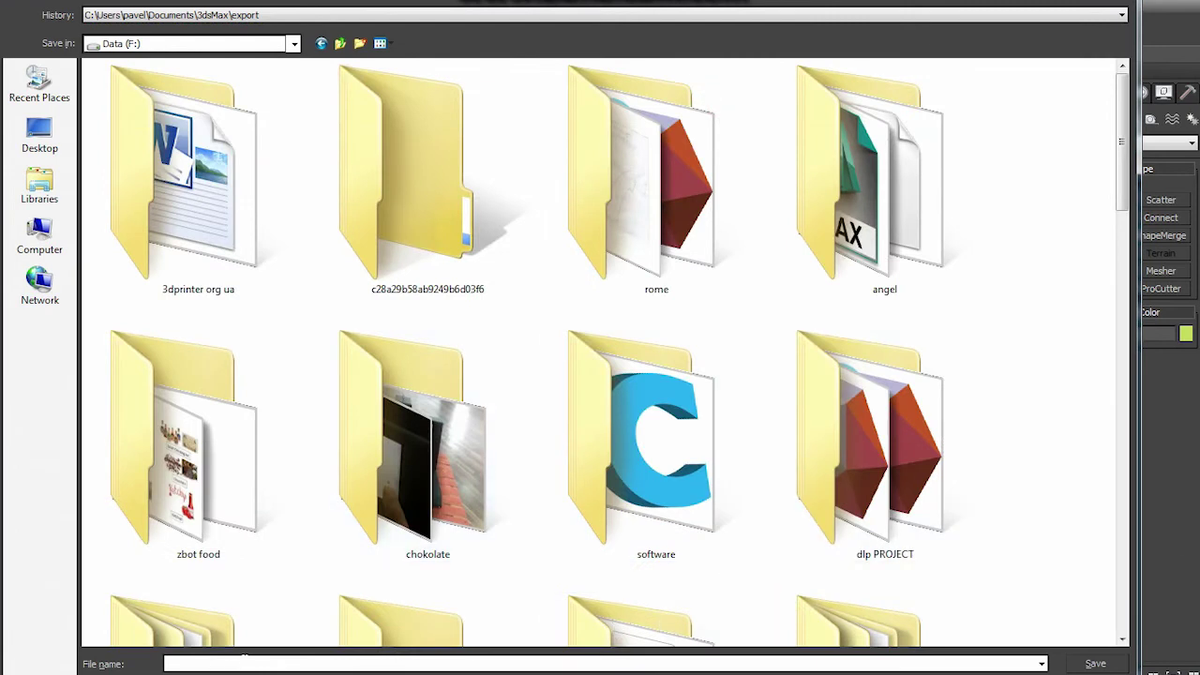
type("F")
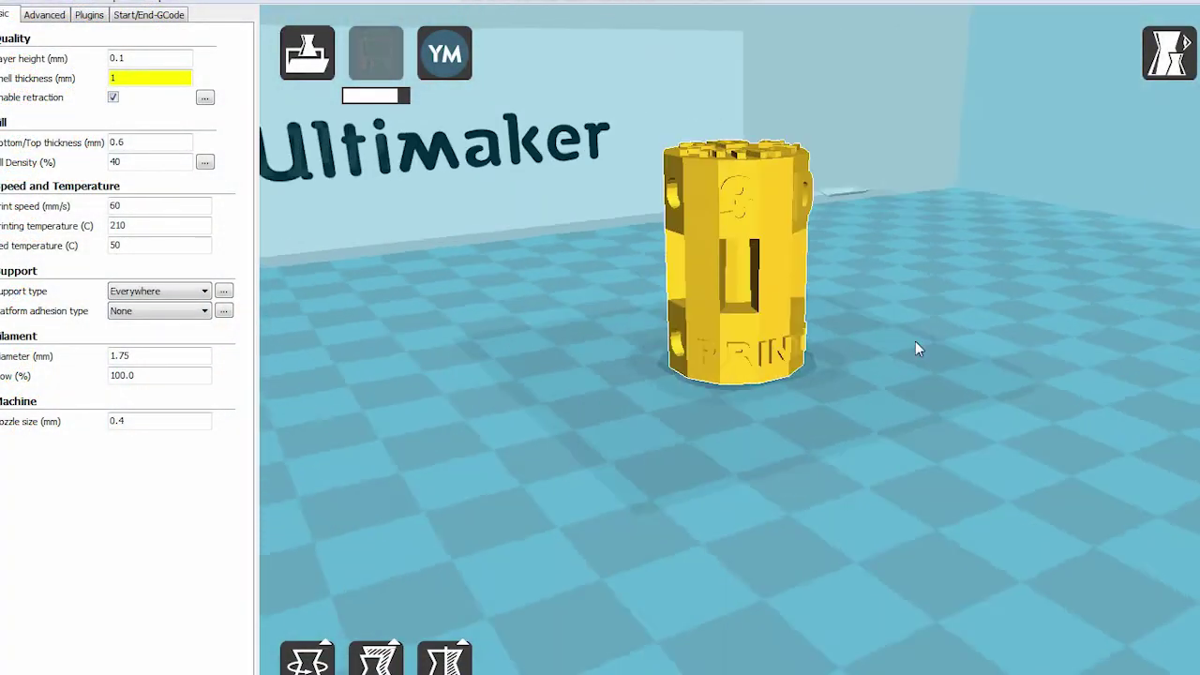
Switch to Cura and examine the lettered coupling model from above and around its sides.
mouse_move(917, 343)
right_mouse_down()
mouse_move(939, 337)
mouse_move(917, 344)
right_mouse_up()
scroll(871, 347, "up", 5)
right_click_drag(947, 291, 937, 244)
scroll(937, 244, "down", 2)
scroll(942, 225, "up", 3)
right_click_drag(965, 158, 941, 185)
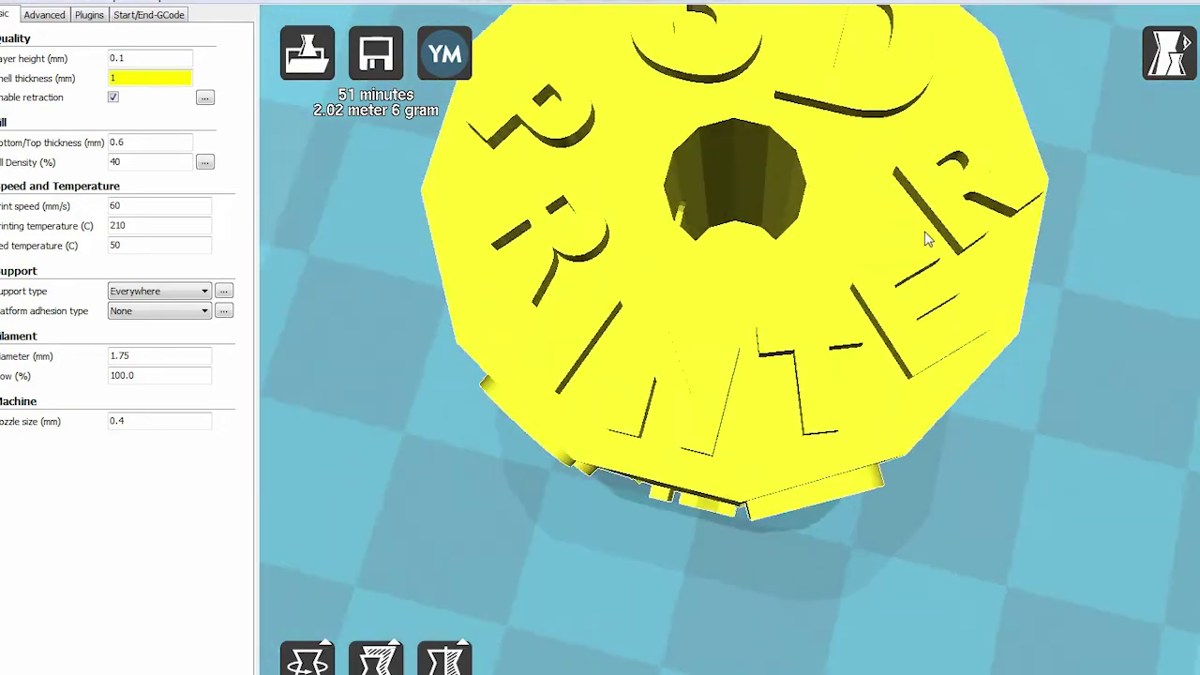
right_click_drag(926, 239, 944, 277)
scroll(944, 279, "down", 7)
scroll(918, 262, "up", 3)
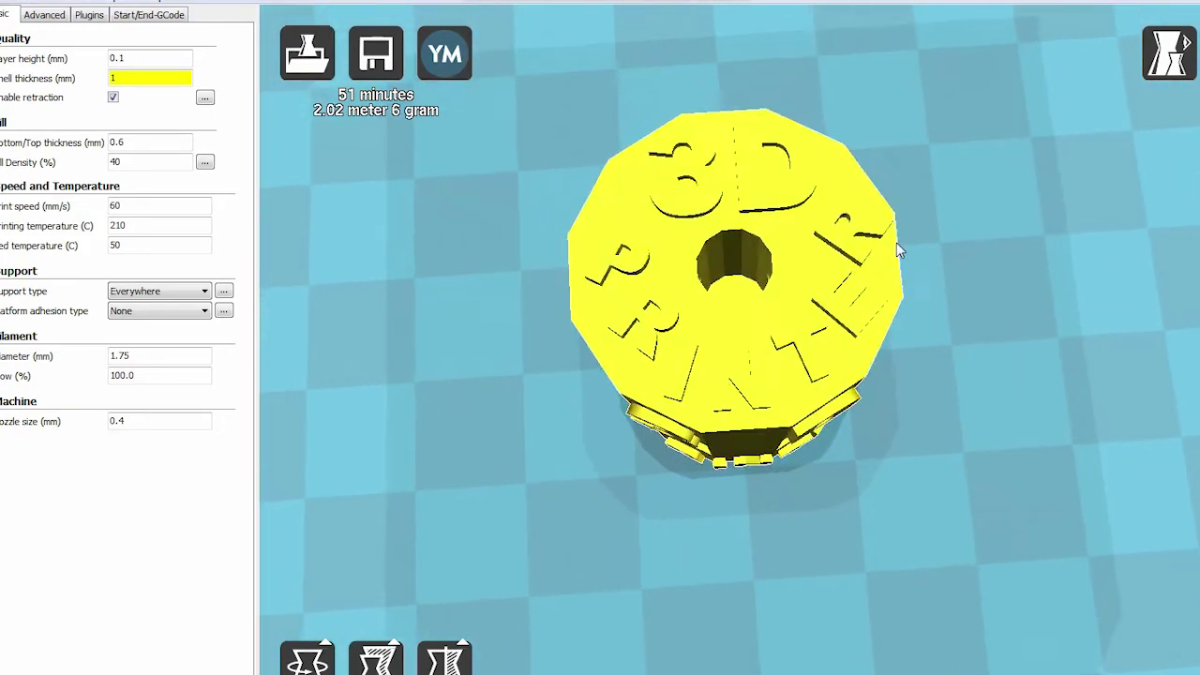
right_click_drag(975, 227, 912, 208)
right_click_drag(960, 333, 1119, 297)
scroll(1111, 309, "down", 2)
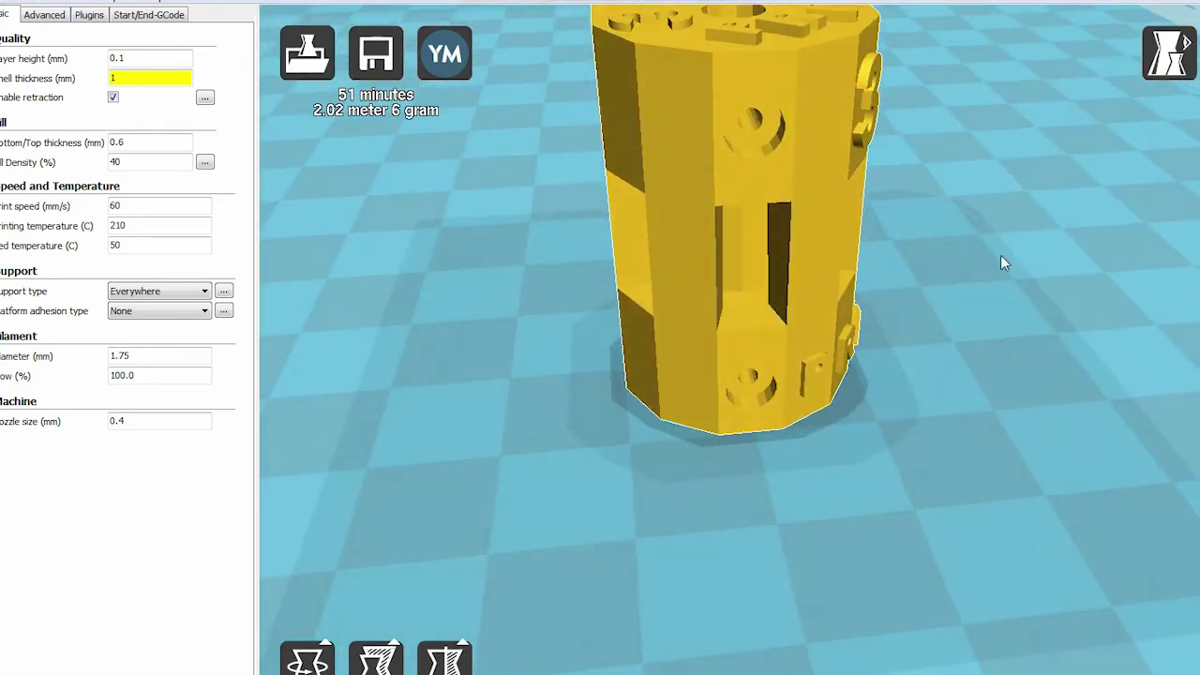
scroll(1008, 268, "down", 4)
right_click_drag(983, 348, 958, 342)
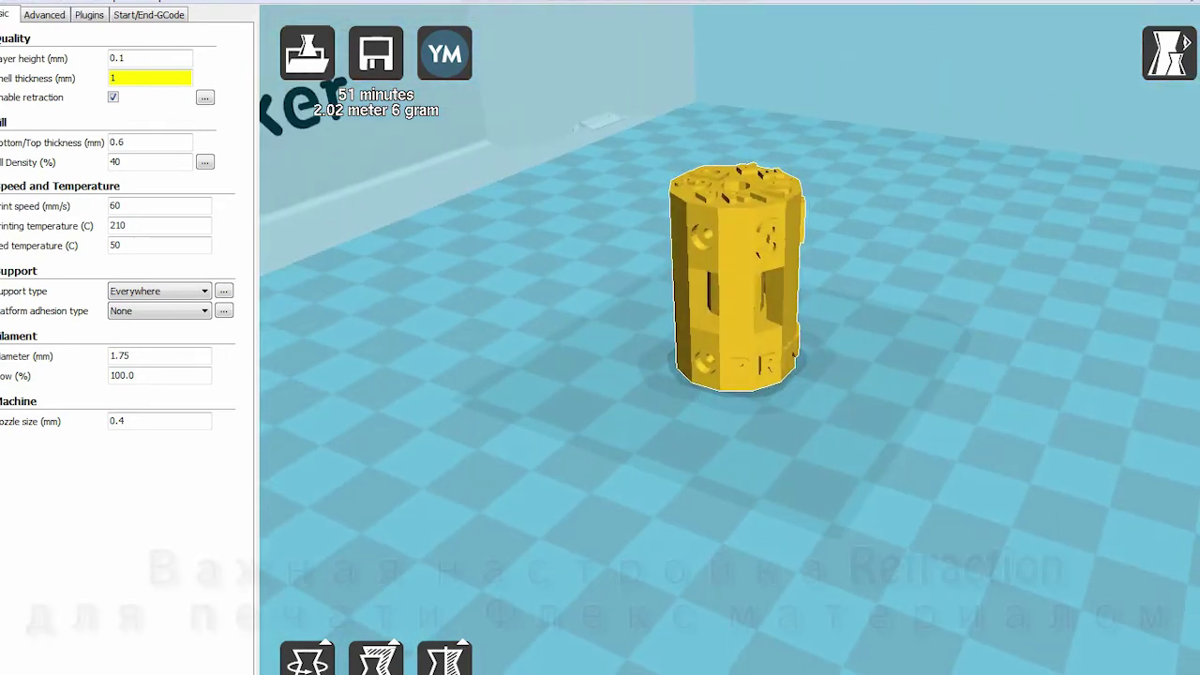
Set the retraction distance to 3 mm in the advanced print settings.
left_click(44, 15)
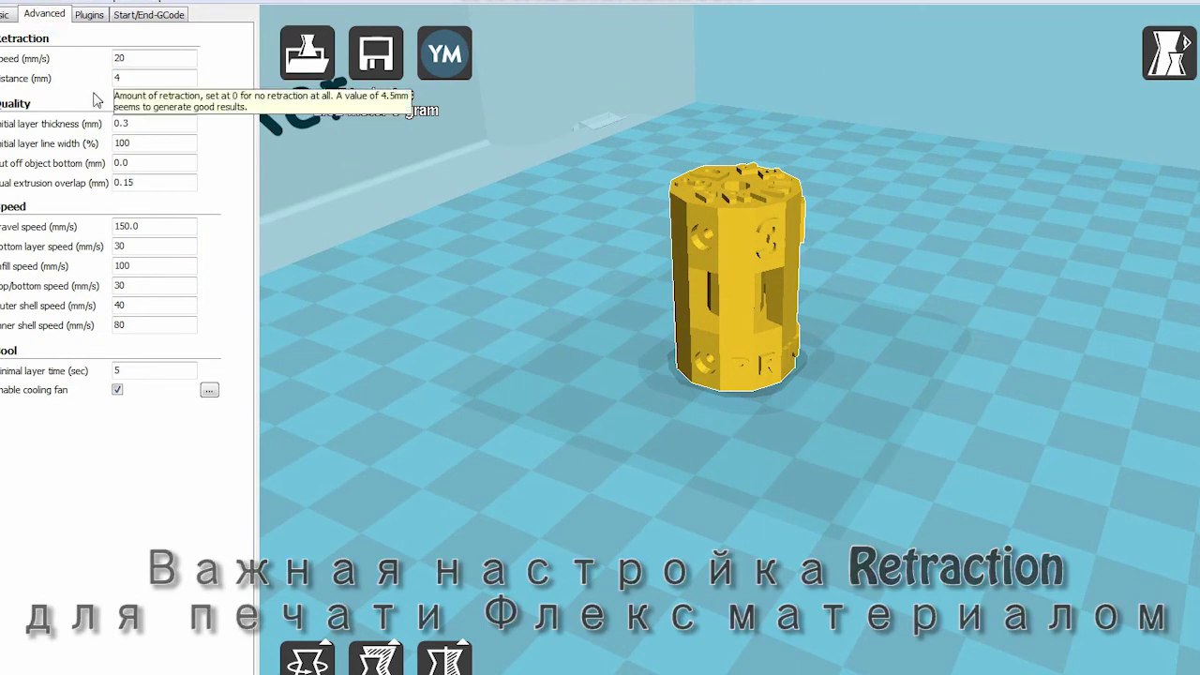
double_click(132, 58)
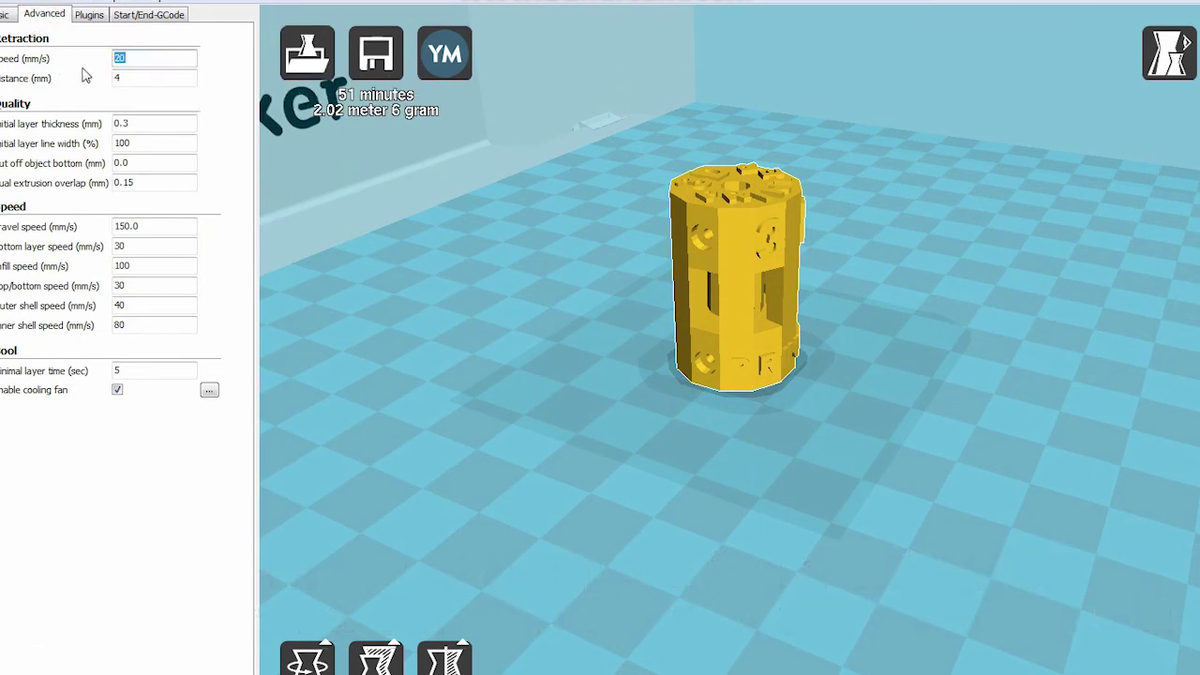
double_click(131, 77)
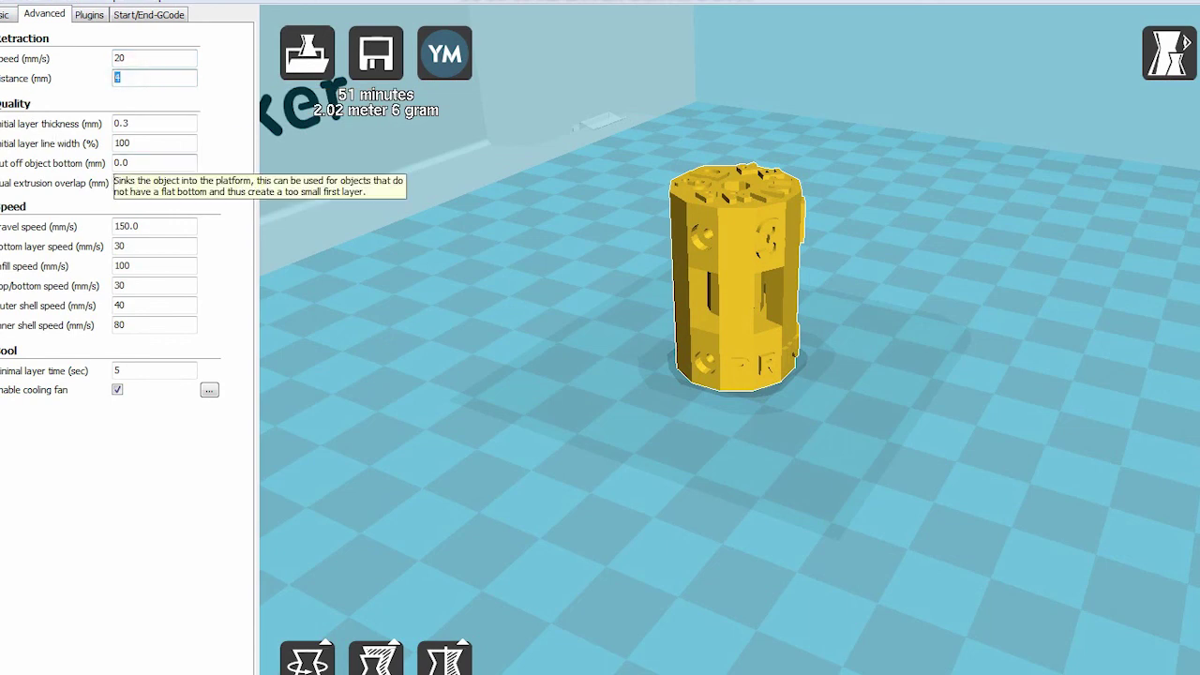
left_click(147, 123)
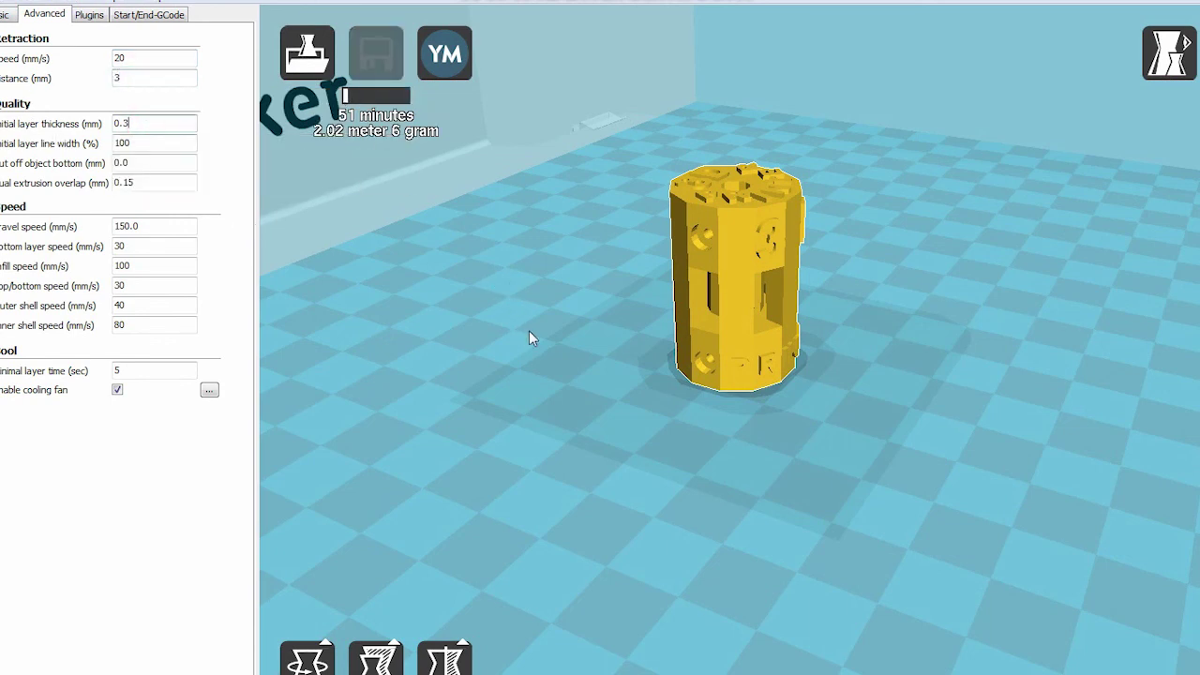